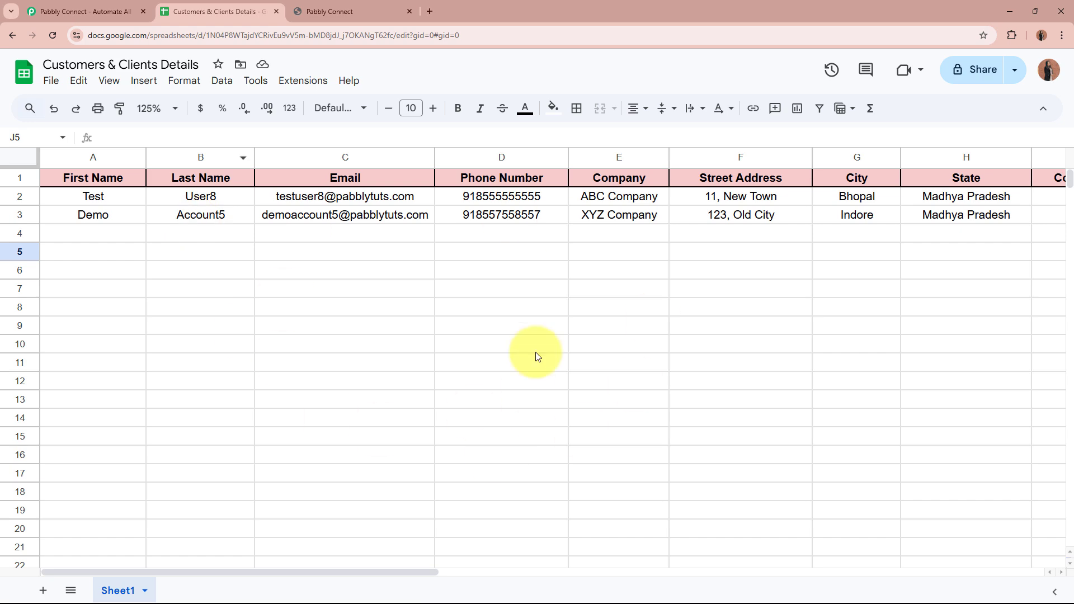
# Compare the customer rows in the Customers & Clients Details spreadsheet with the contacts listed in GoHighLevel.
pyautogui.click(380, 12)
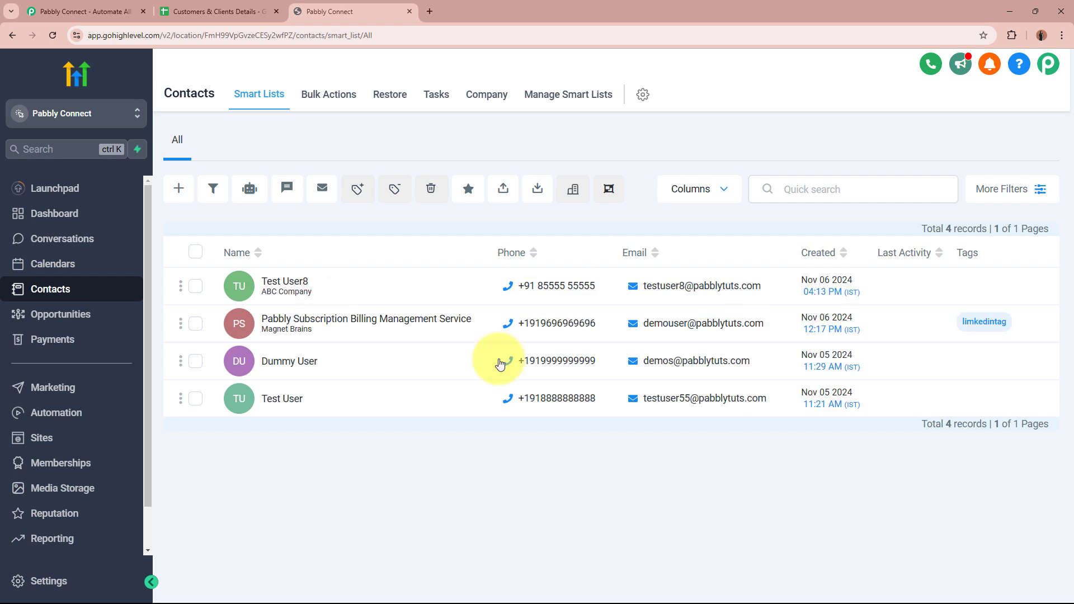
pyautogui.click(218, 11)
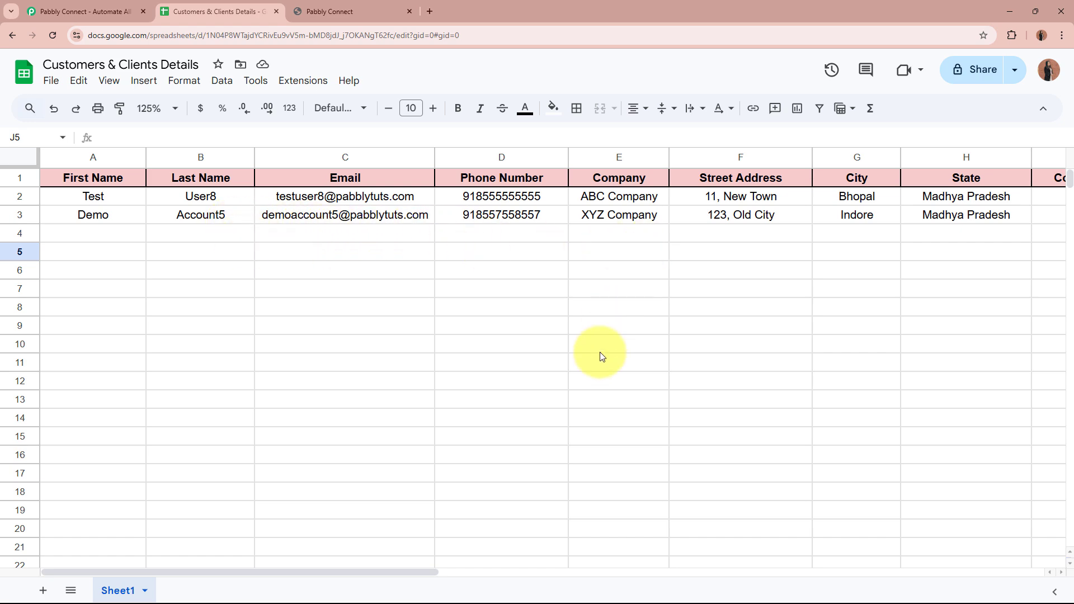
pyautogui.click(358, 10)
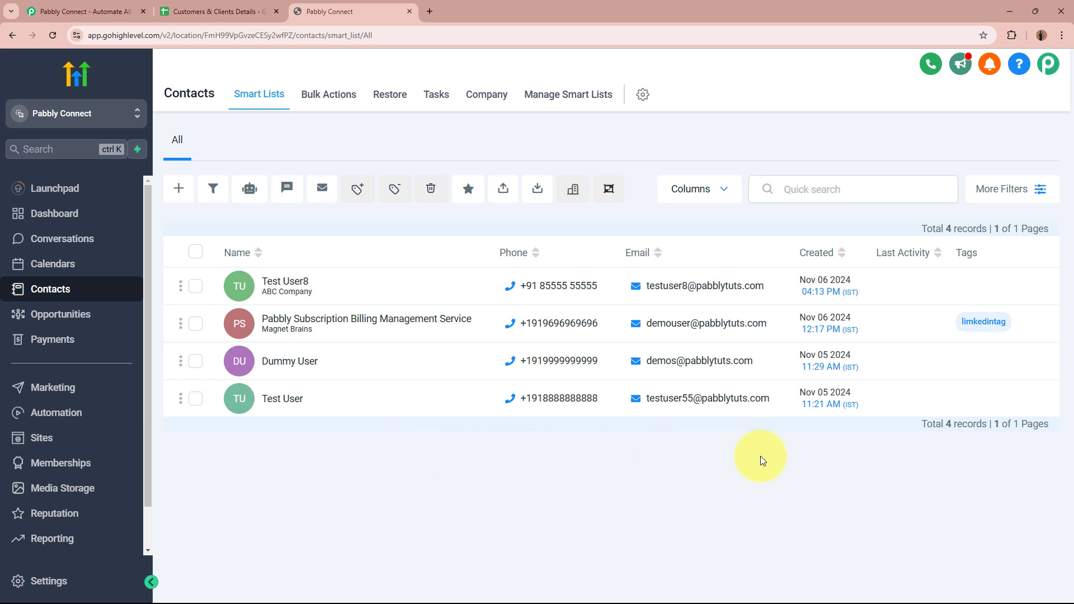
# Switch to the Pabbly website, sign in to the existing account, and open Pabbly Connect from the available apps.
pyautogui.click(106, 14)
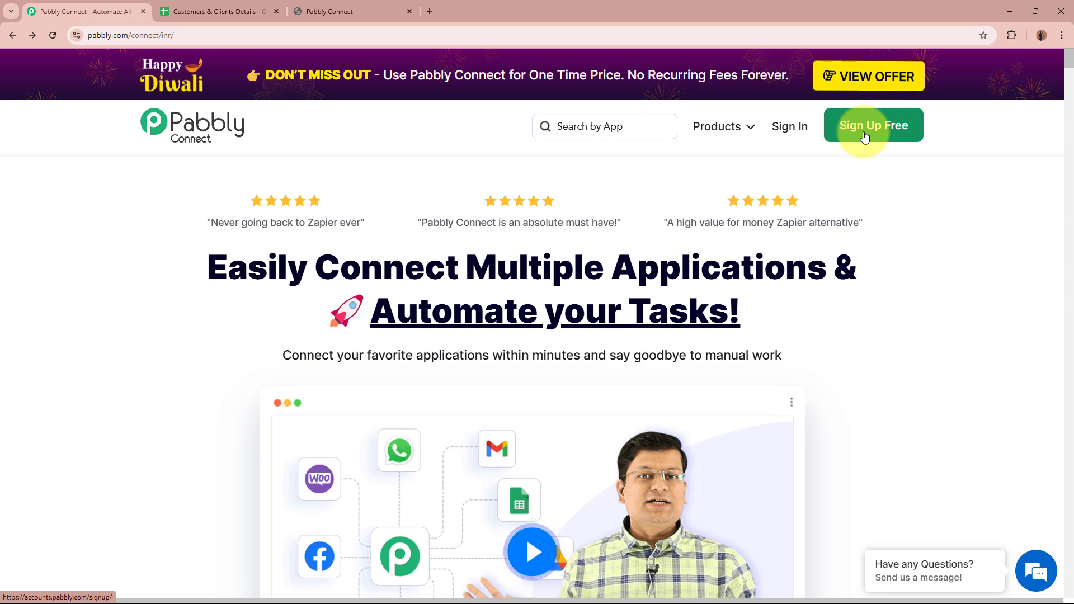
pyautogui.click(788, 137)
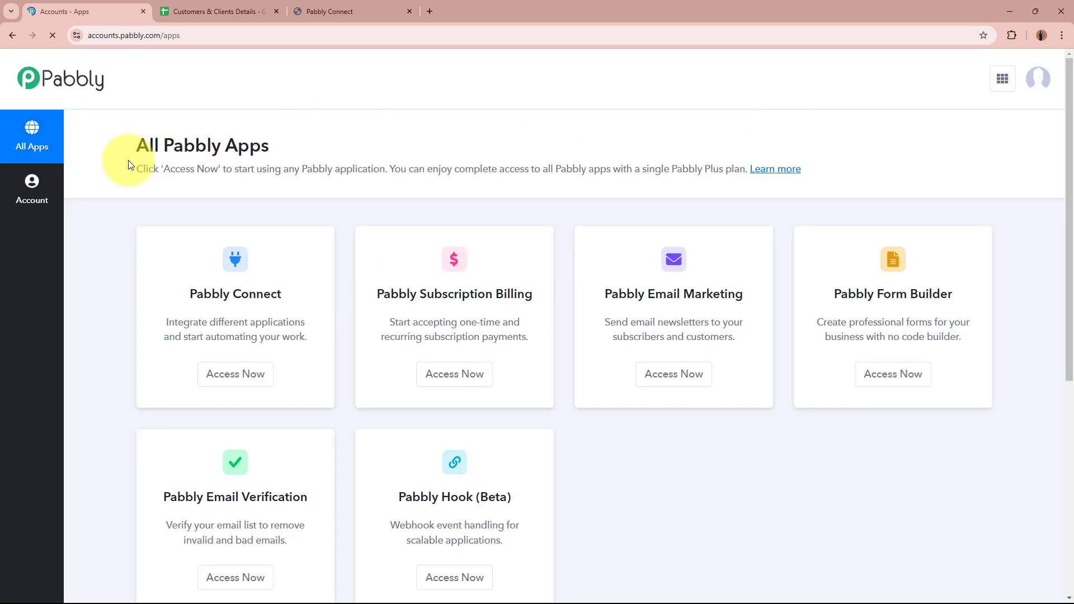
pyautogui.moveTo(135, 146); pyautogui.dragTo(302, 147)
pyautogui.click(302, 146)
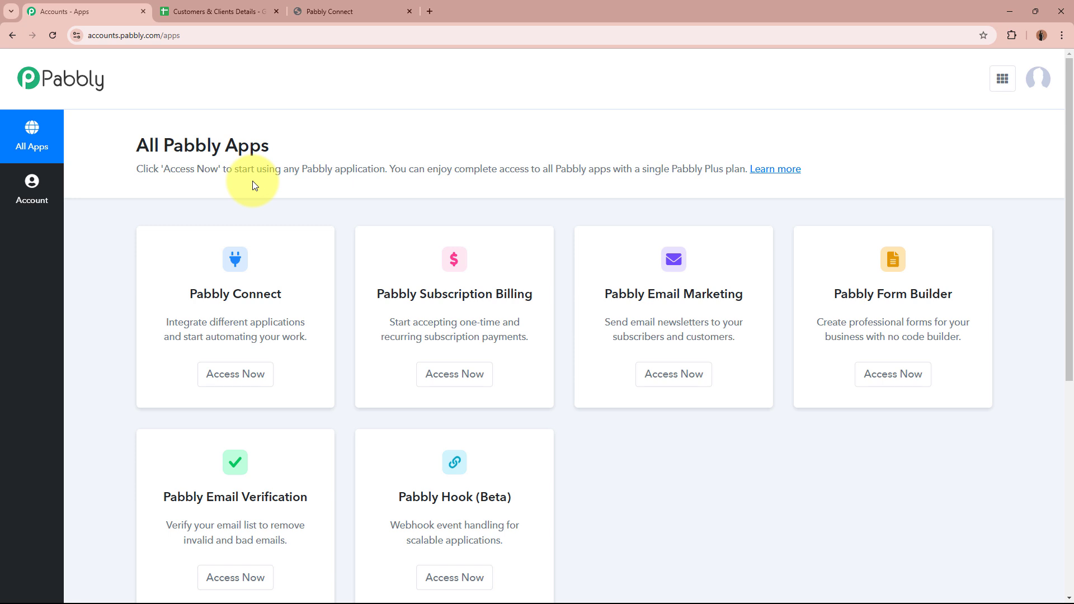
pyautogui.moveTo(189, 294); pyautogui.dragTo(282, 296)
pyautogui.click(282, 296)
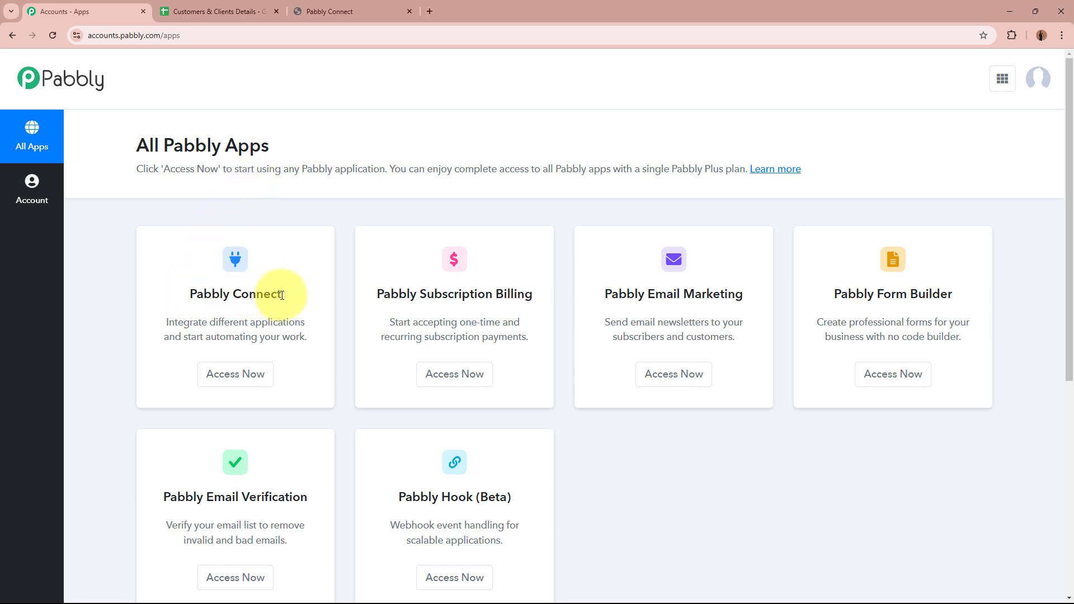
pyautogui.click(249, 373)
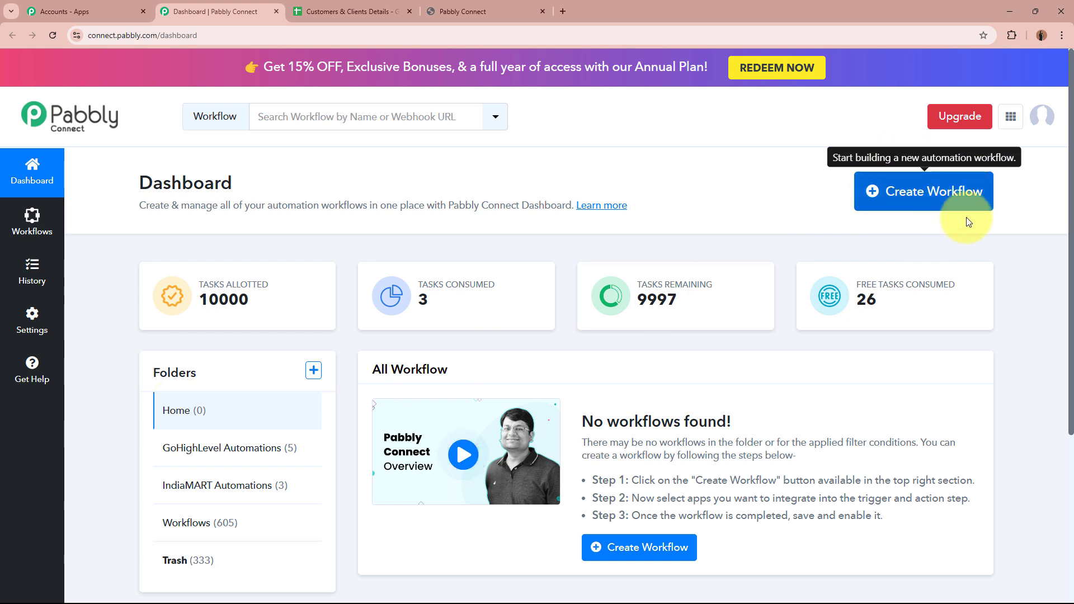
# Start a new workflow and name it "Create GoHighLevel Contacts from Google Sheets".
pyautogui.click(949, 199)
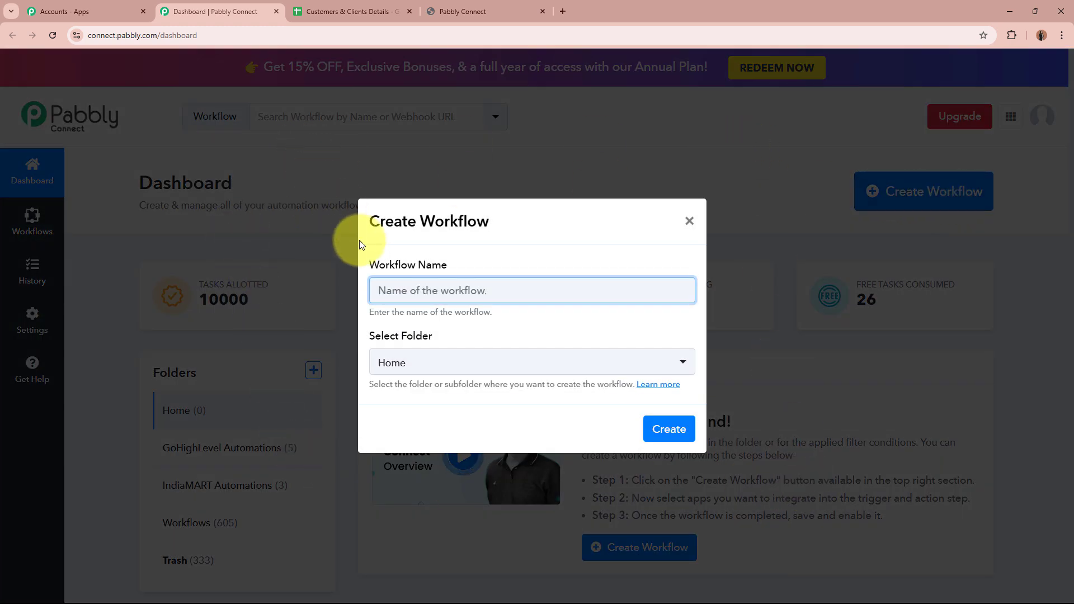
pyautogui.moveTo(368, 262); pyautogui.dragTo(480, 266)
pyautogui.click(408, 338)
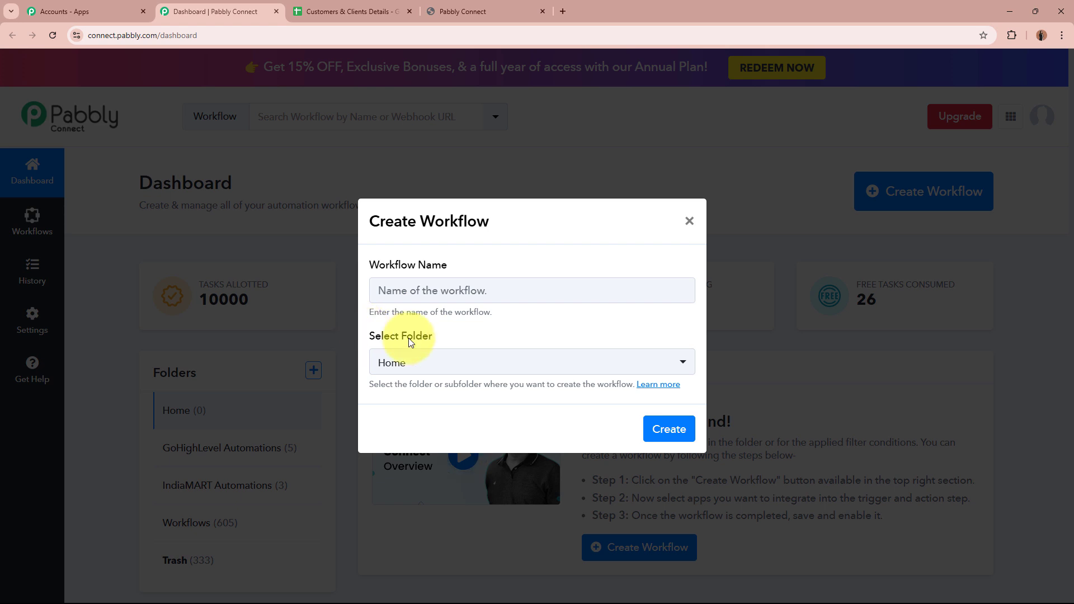
pyautogui.tripleClick(408, 339)
pyautogui.click(472, 295)
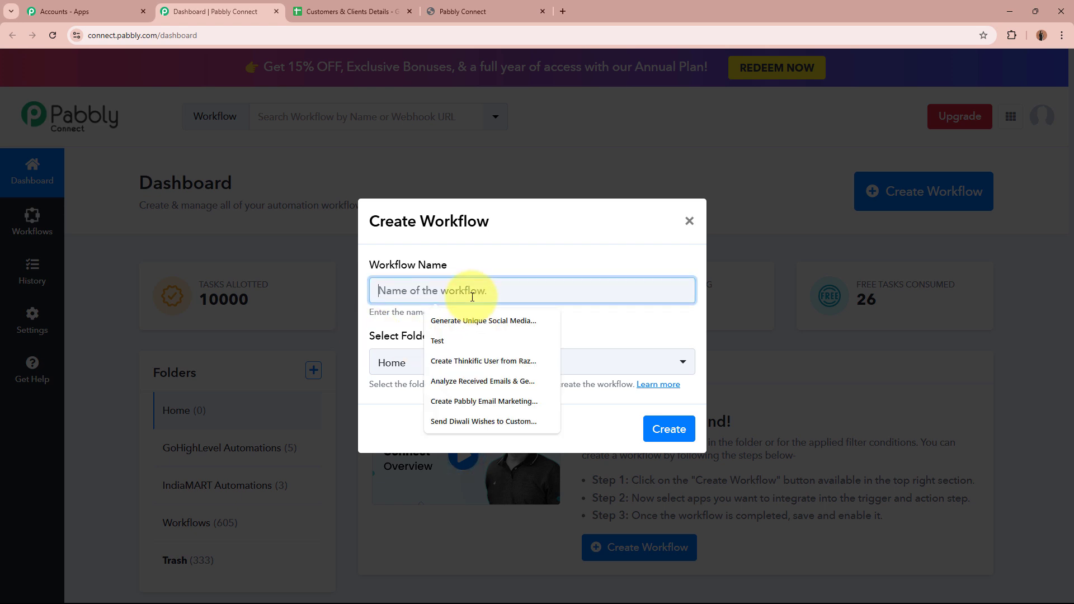
pyautogui.write('Create GoHighLevel Contacts from Google Sheets')
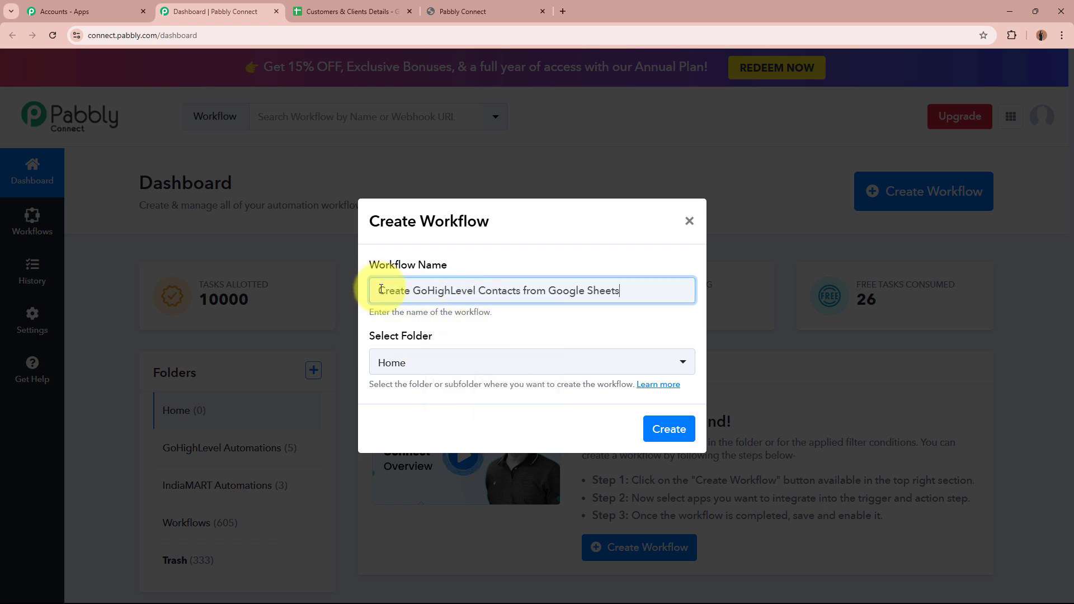
pyautogui.moveTo(376, 291); pyautogui.dragTo(612, 286)
pyautogui.click(660, 274)
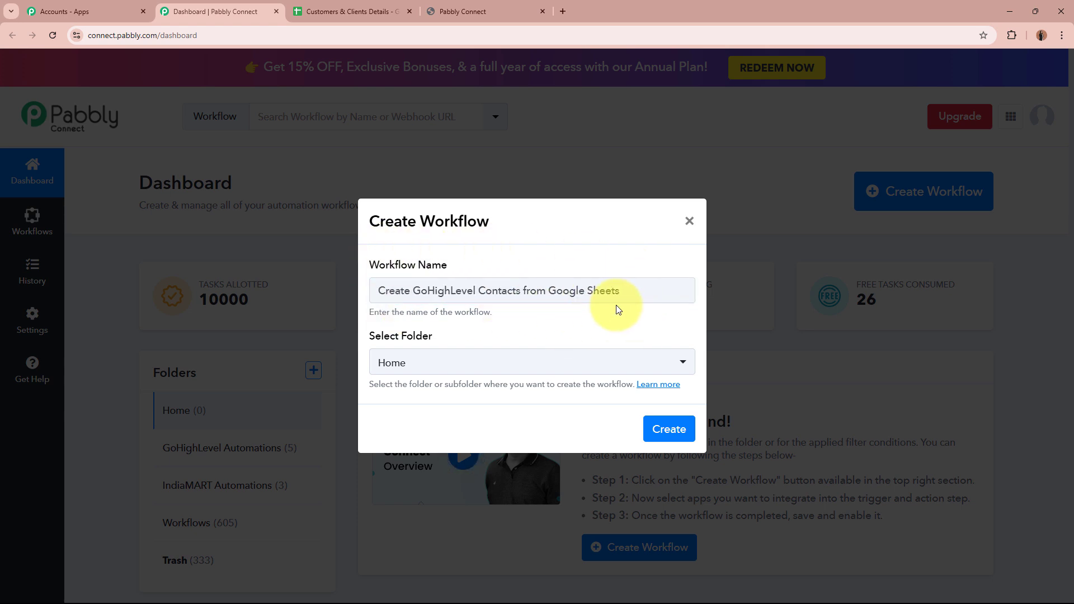
# Place the new workflow in the GoHighLevel Automations folder and create it.
pyautogui.moveTo(361, 336); pyautogui.dragTo(471, 337)
pyautogui.click(471, 337)
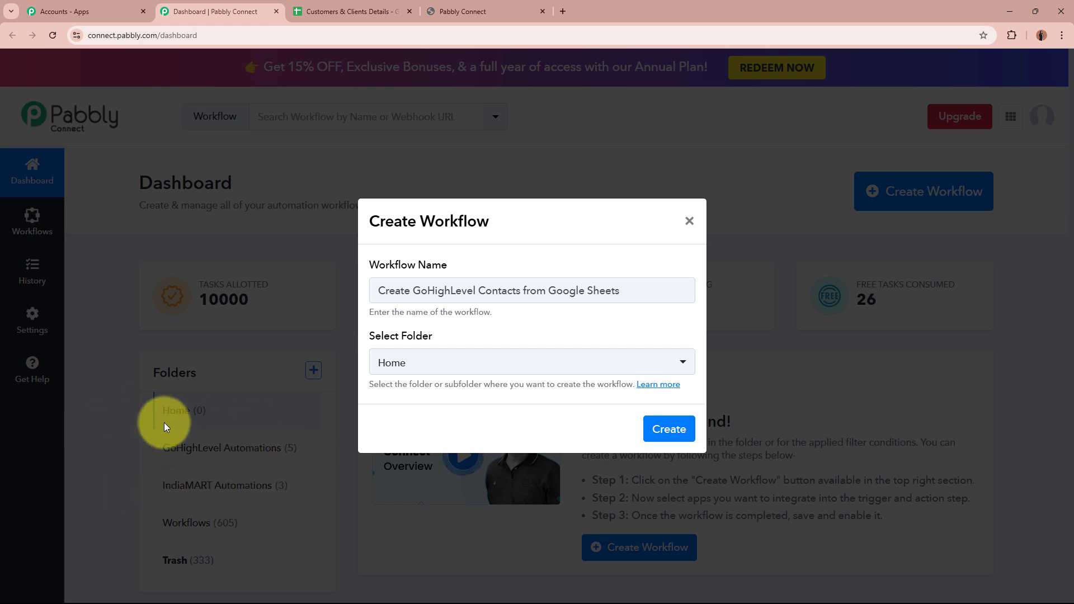
pyautogui.moveTo(621, 291); pyautogui.dragTo(370, 291)
pyautogui.click(602, 328)
pyautogui.click(594, 368)
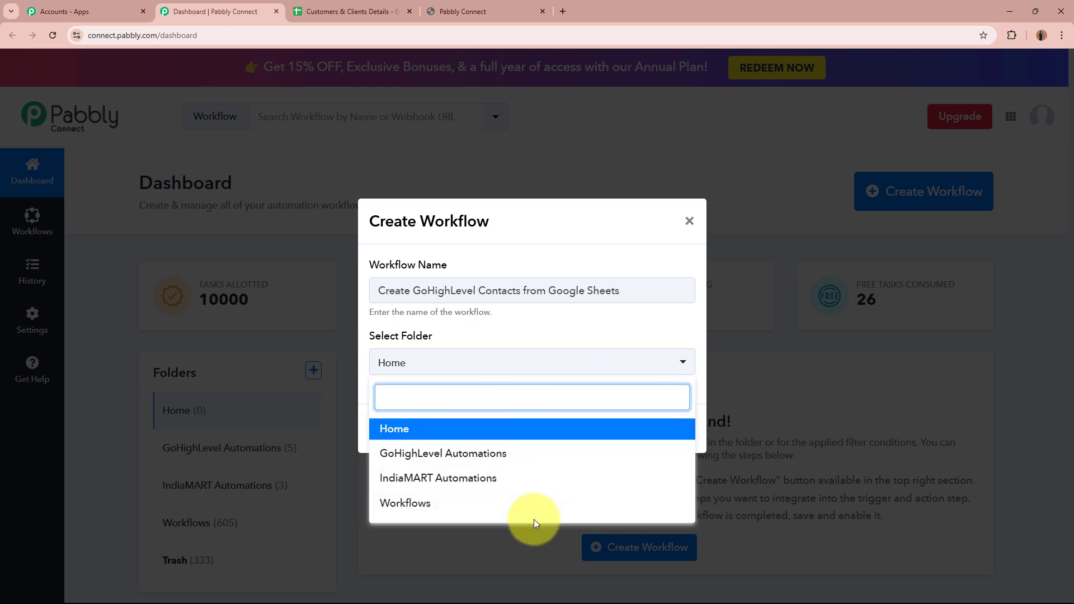
pyautogui.click(512, 456)
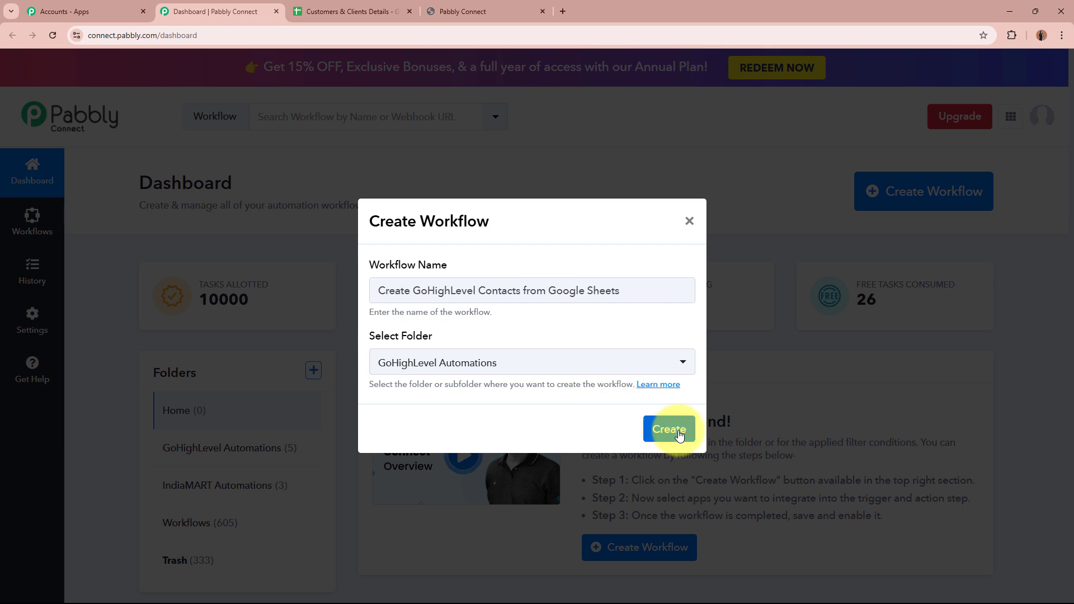
pyautogui.click(678, 435)
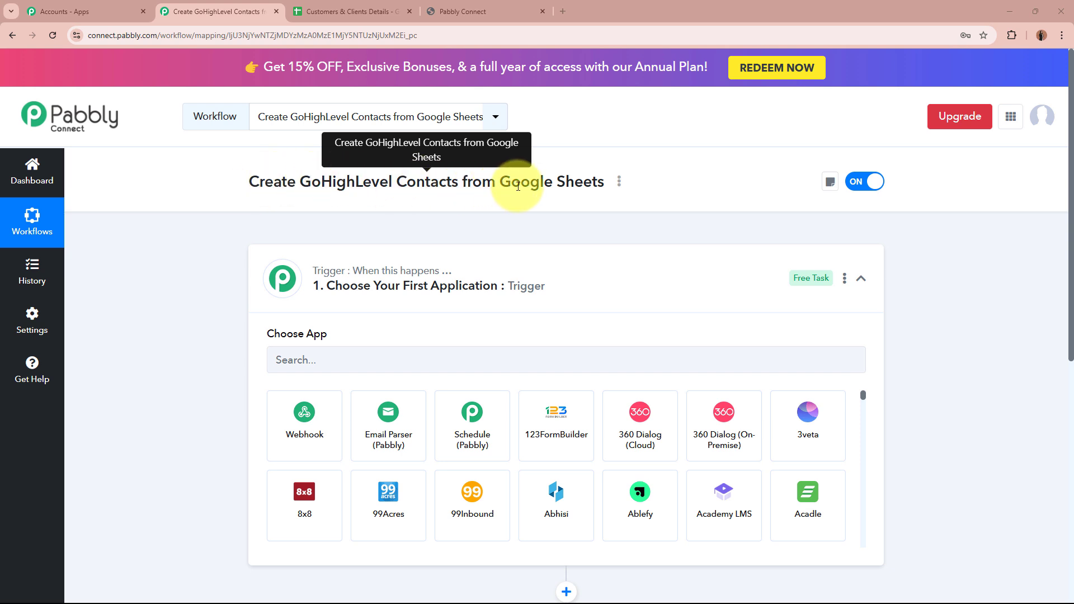
# Search the trigger apps for Google and choose Google Sheets as the workflow's trigger application.
pyautogui.click(627, 291)
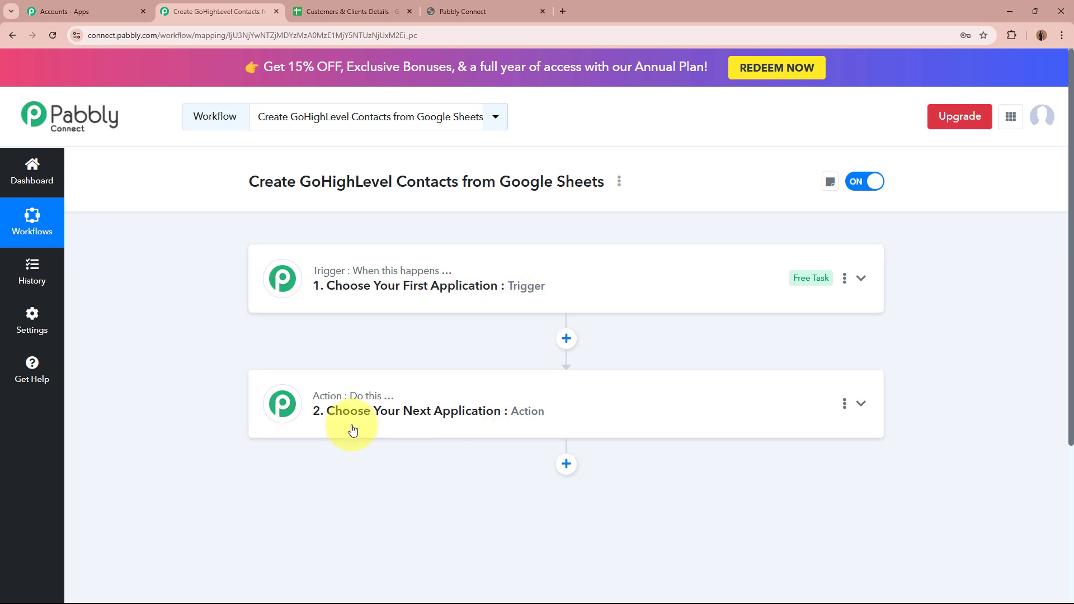
pyautogui.click(671, 295)
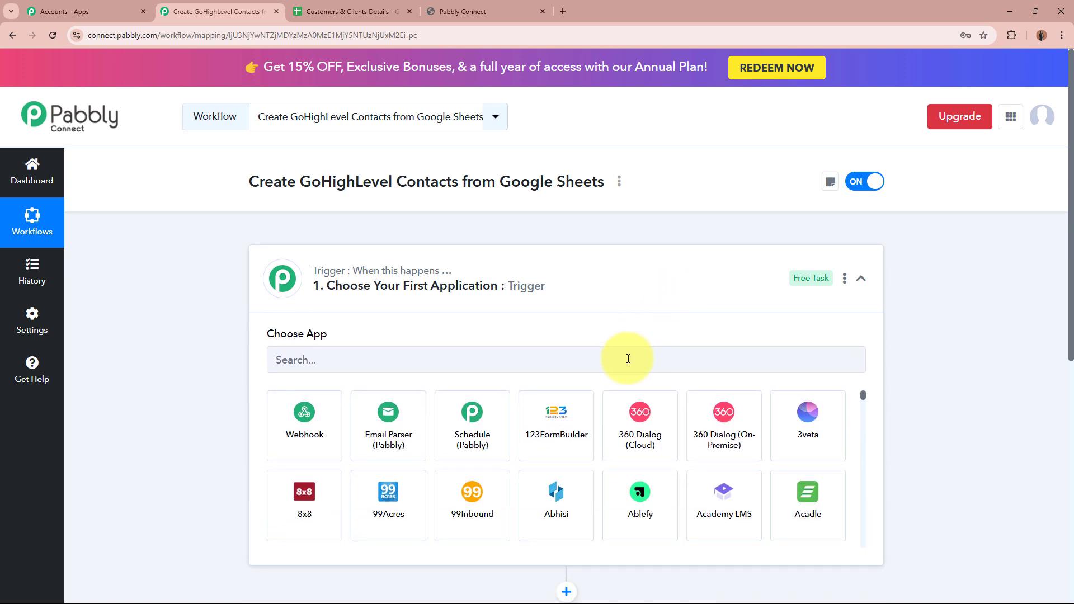
pyautogui.click(629, 359)
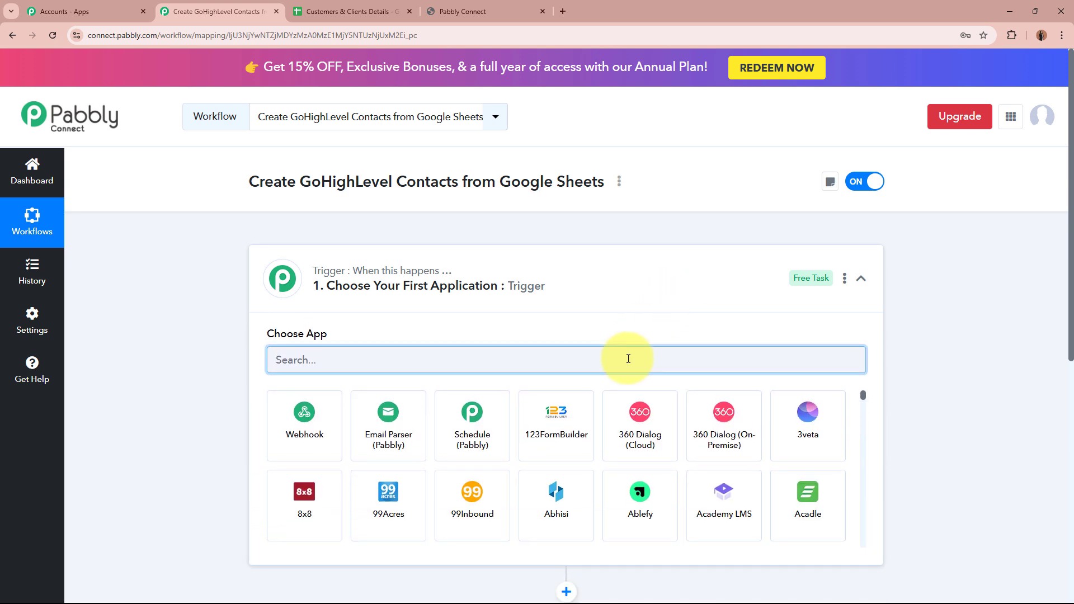
pyautogui.write('Google')
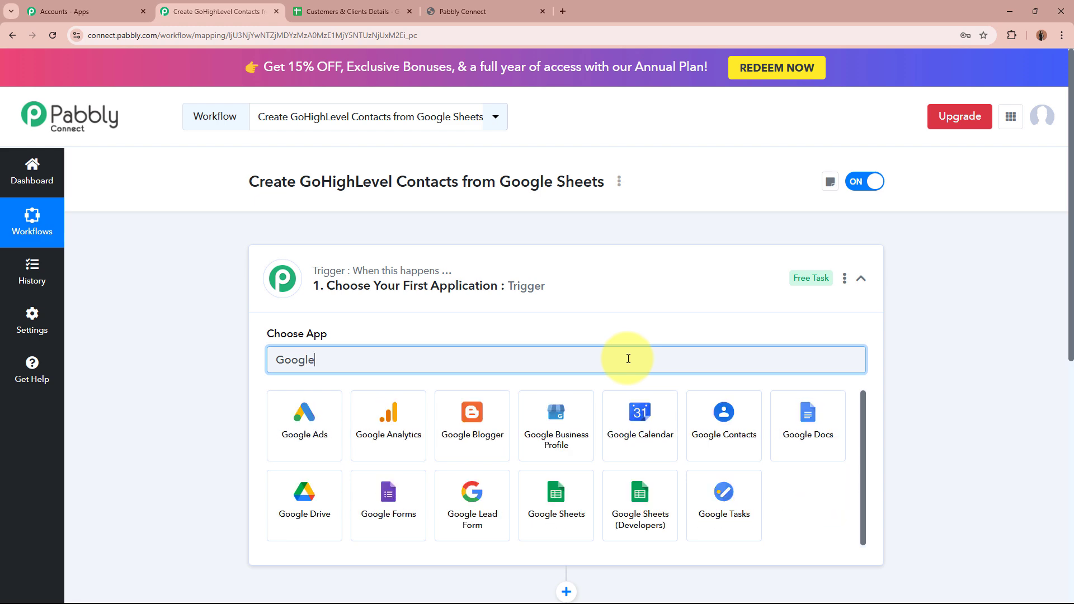
pyautogui.click(556, 504)
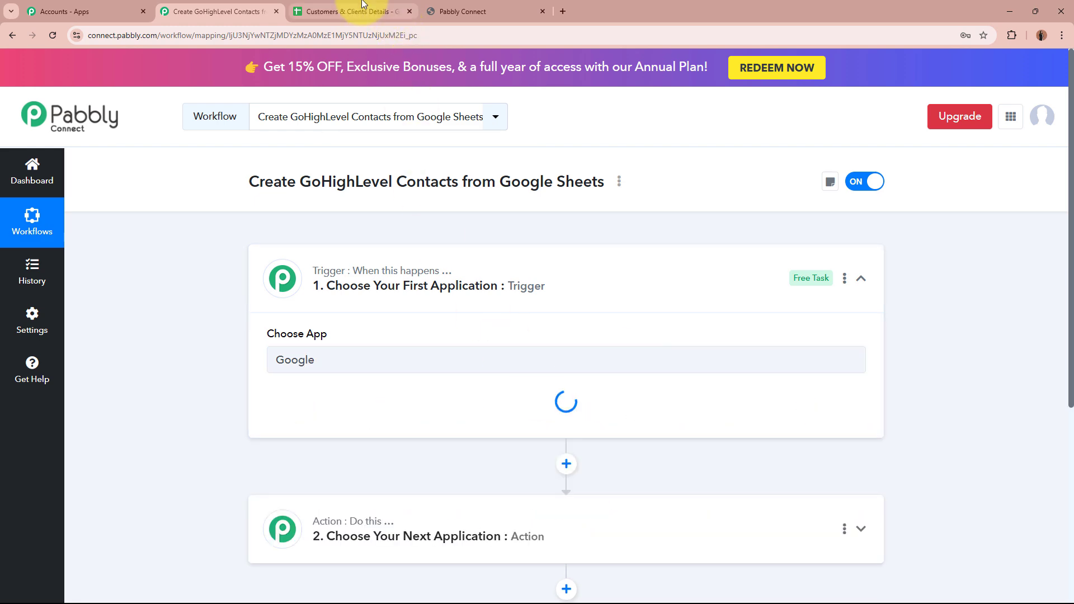
# Review the customer columns in the Customers & Clients Details spreadsheet and return to the workflow.
pyautogui.click(347, 11)
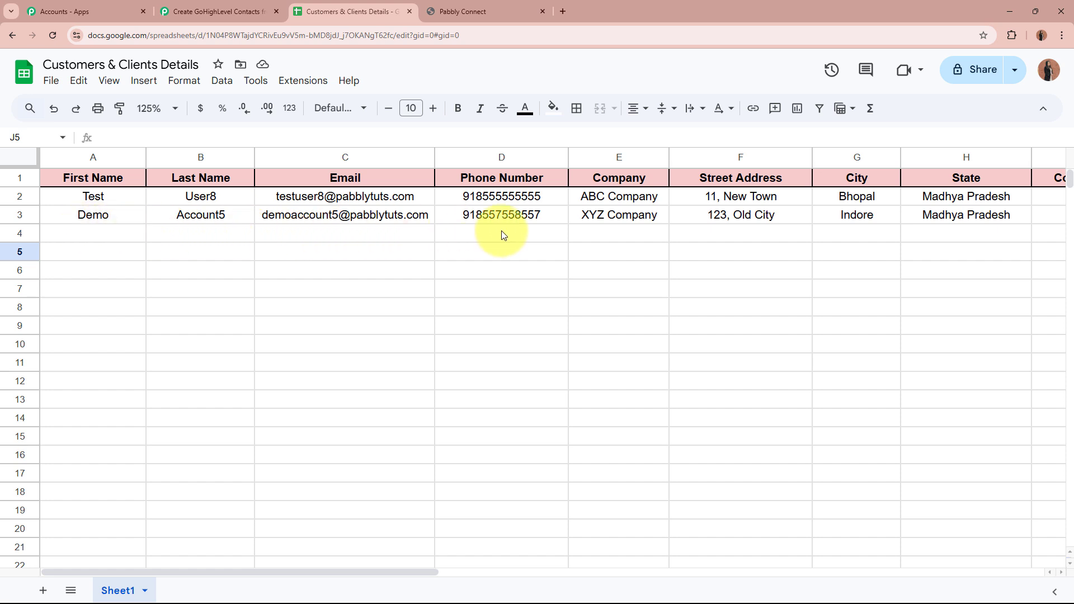
pyautogui.moveTo(386, 570); pyautogui.dragTo(280, 565)
pyautogui.click(213, 10)
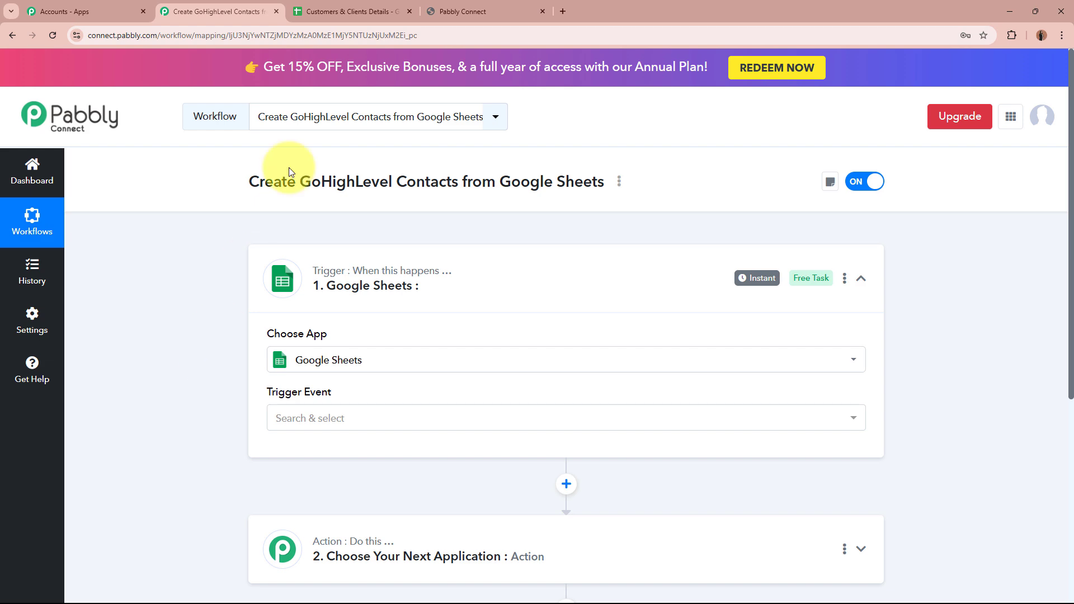
pyautogui.click(371, 7)
pyautogui.click(208, 7)
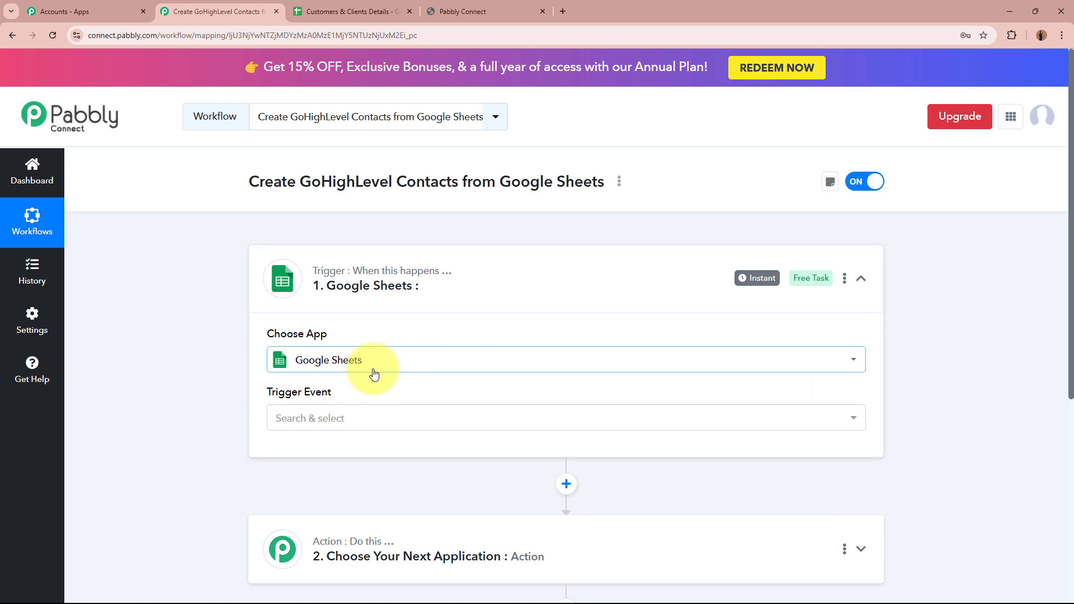
# Set the Google Sheets trigger event to New or Updated Spreadsheet Row.
pyautogui.click(371, 417)
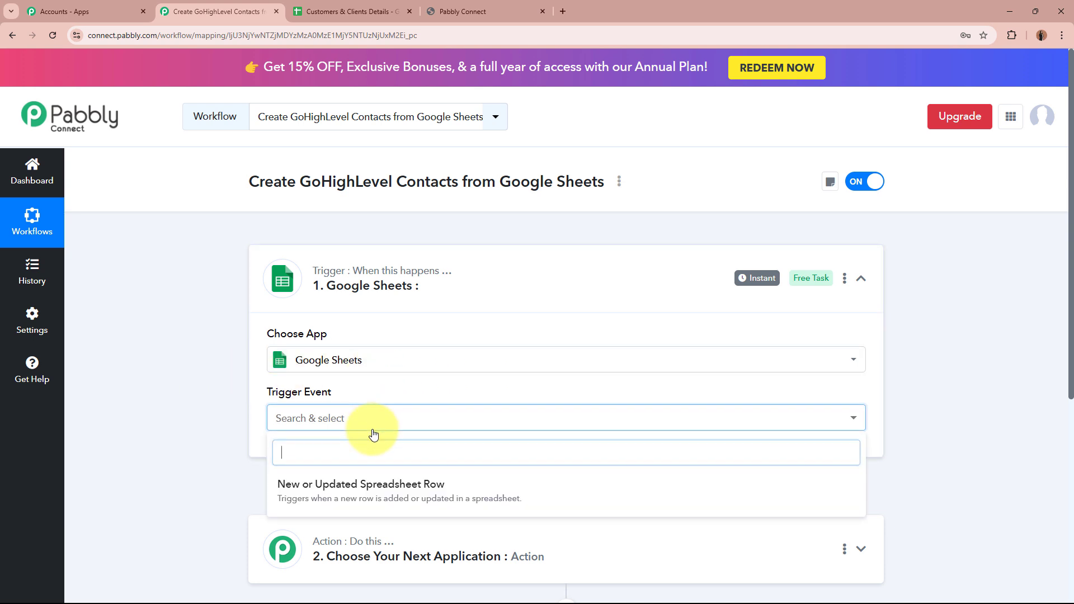
pyautogui.click(352, 422)
pyautogui.click(352, 422)
pyautogui.click(343, 487)
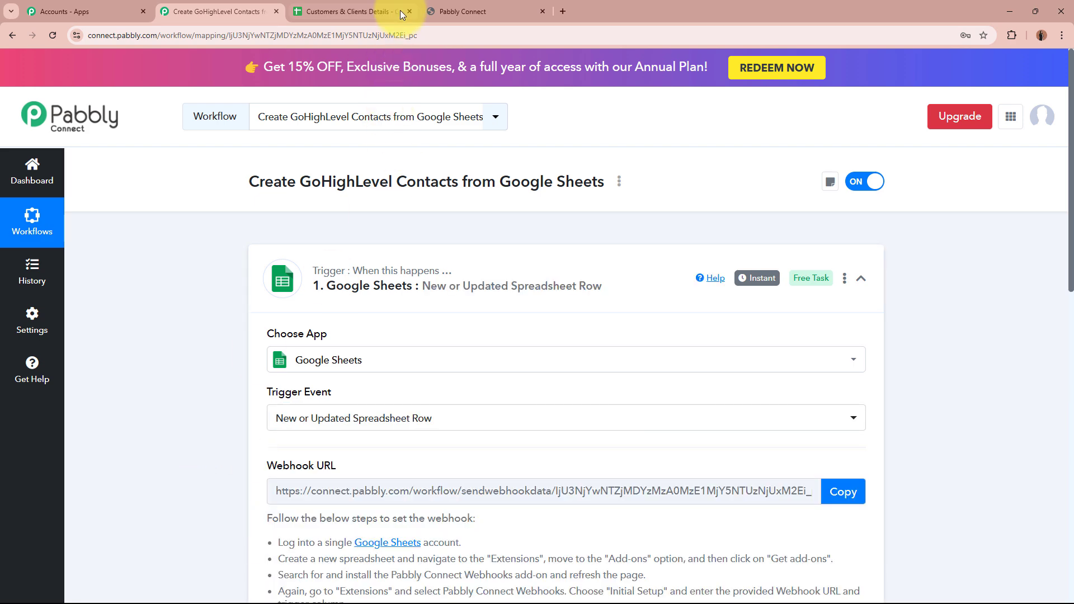
pyautogui.click(392, 11)
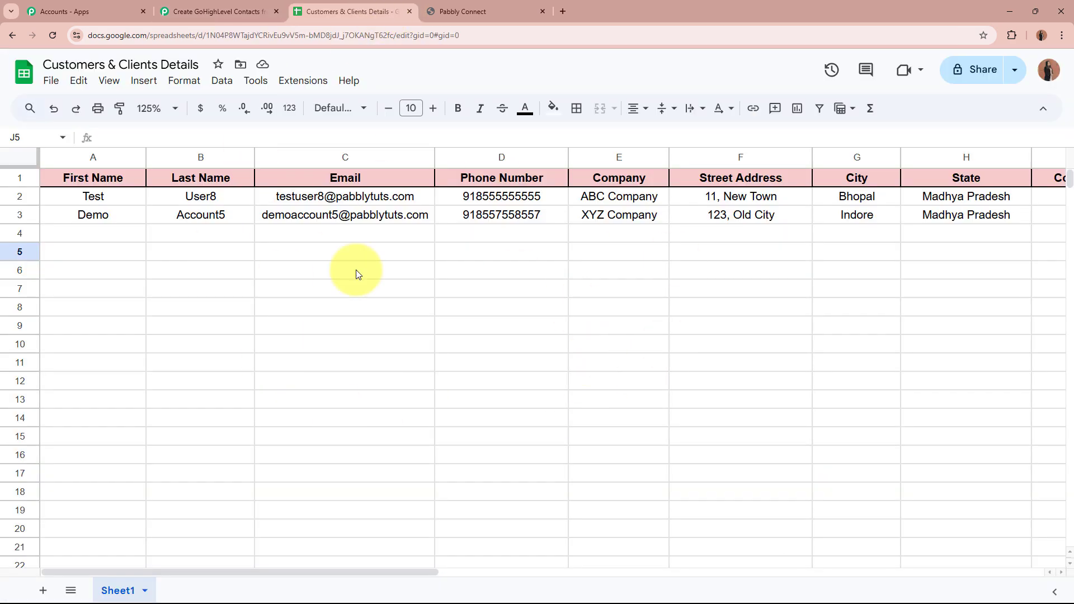
pyautogui.click(263, 11)
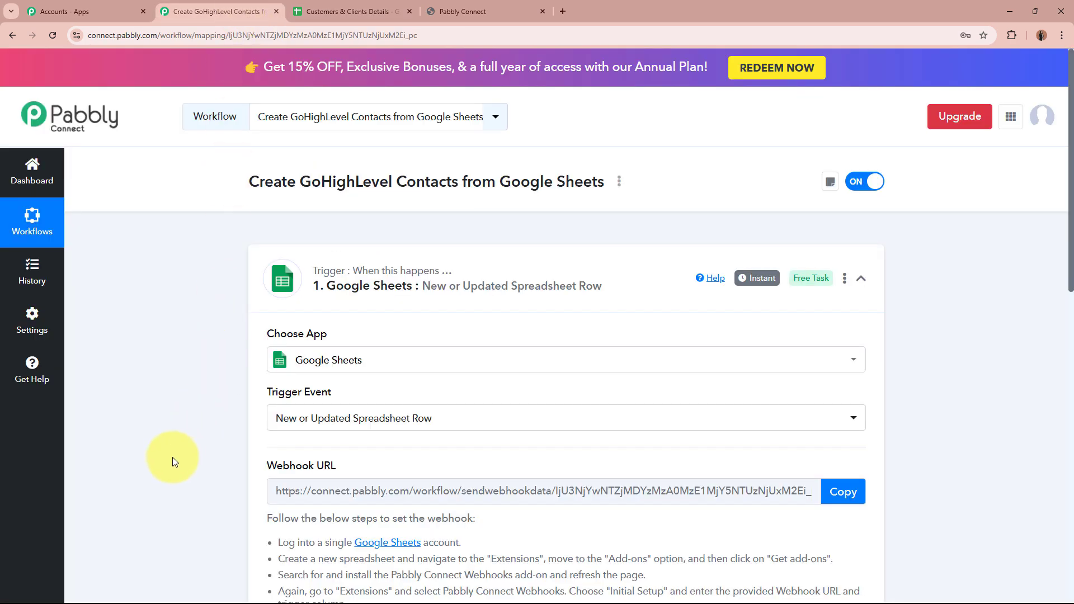
# Read the webhook setup instructions of the Google Sheets trigger and copy its webhook URL.
pyautogui.scroll(-1, 184, 461)
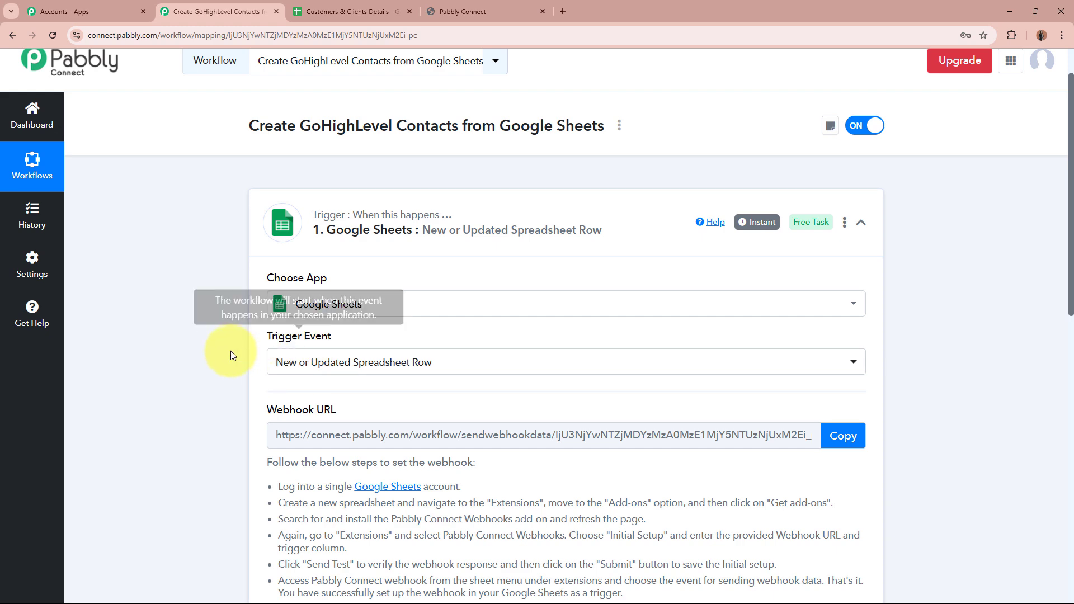
pyautogui.scroll(-3, 230, 350)
pyautogui.moveTo(264, 241); pyautogui.dragTo(374, 240)
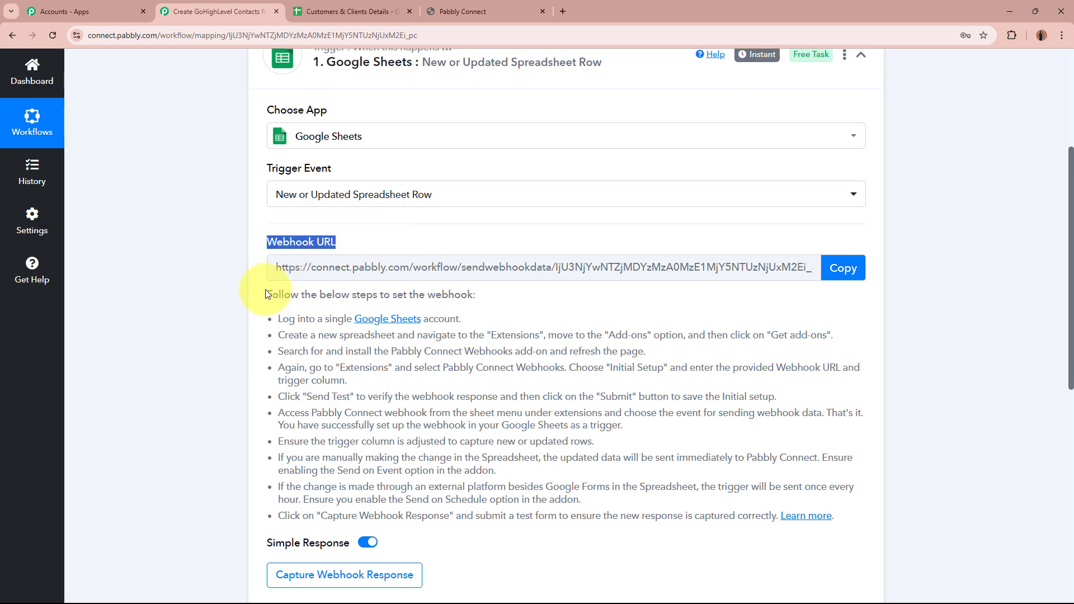
pyautogui.click(205, 333)
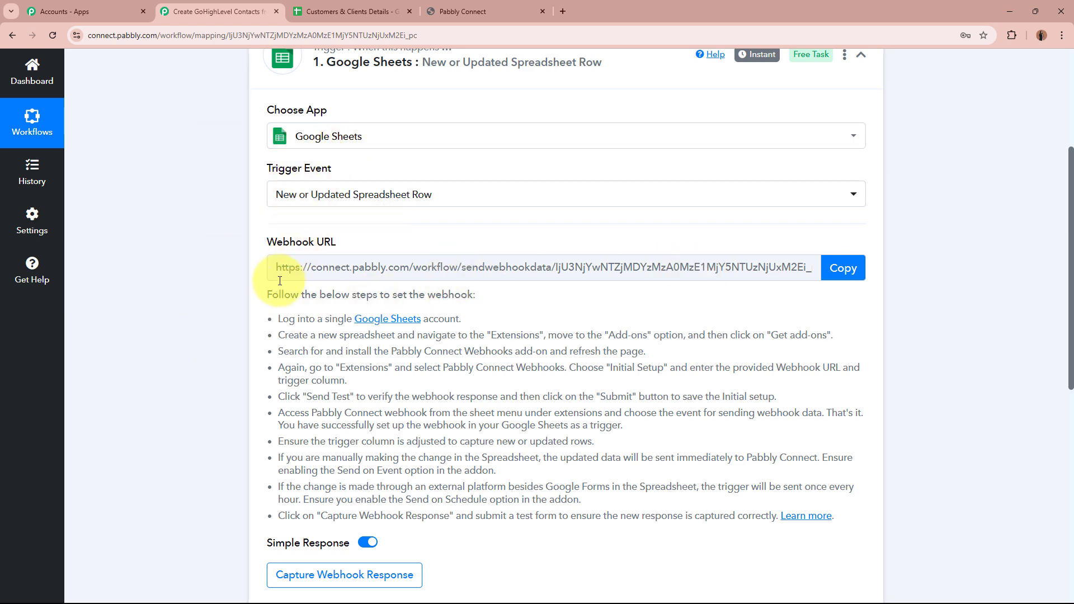
pyautogui.moveTo(269, 288); pyautogui.dragTo(697, 510)
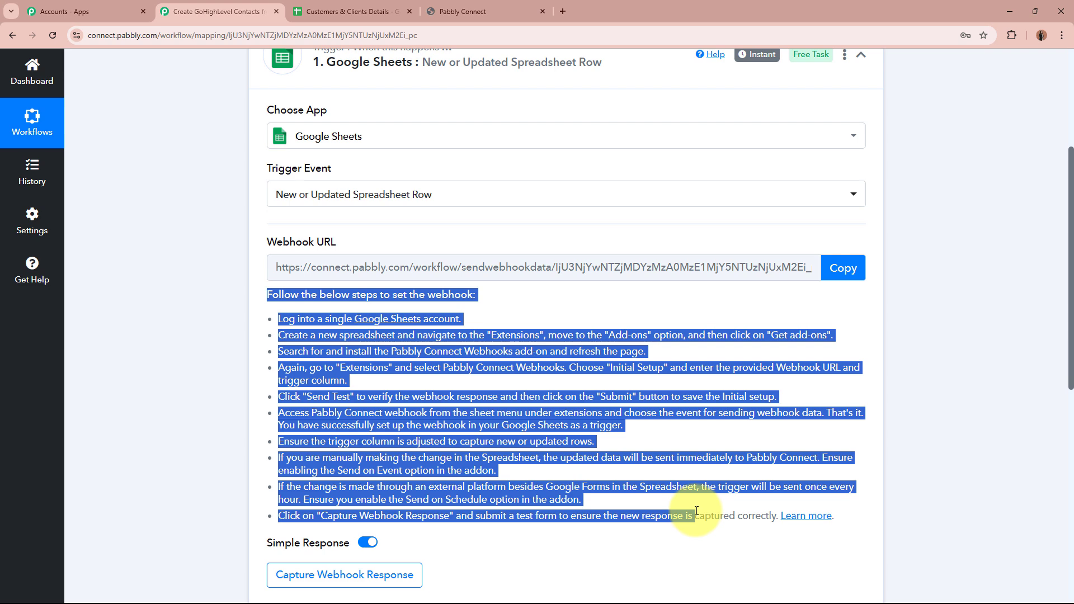
pyautogui.click(696, 510)
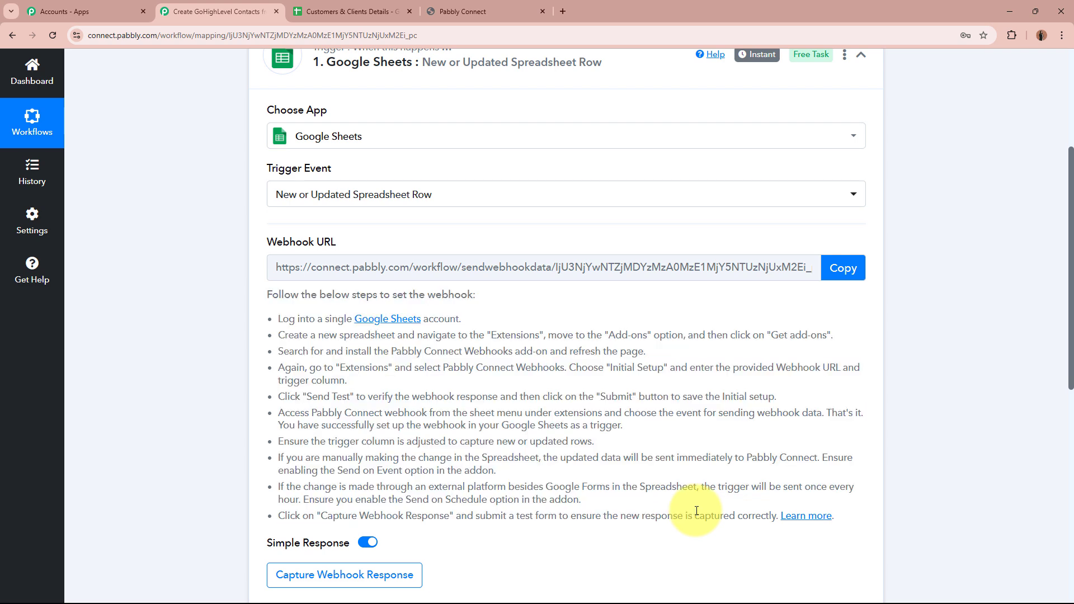
pyautogui.click(861, 268)
pyautogui.scroll(4, 945, 279)
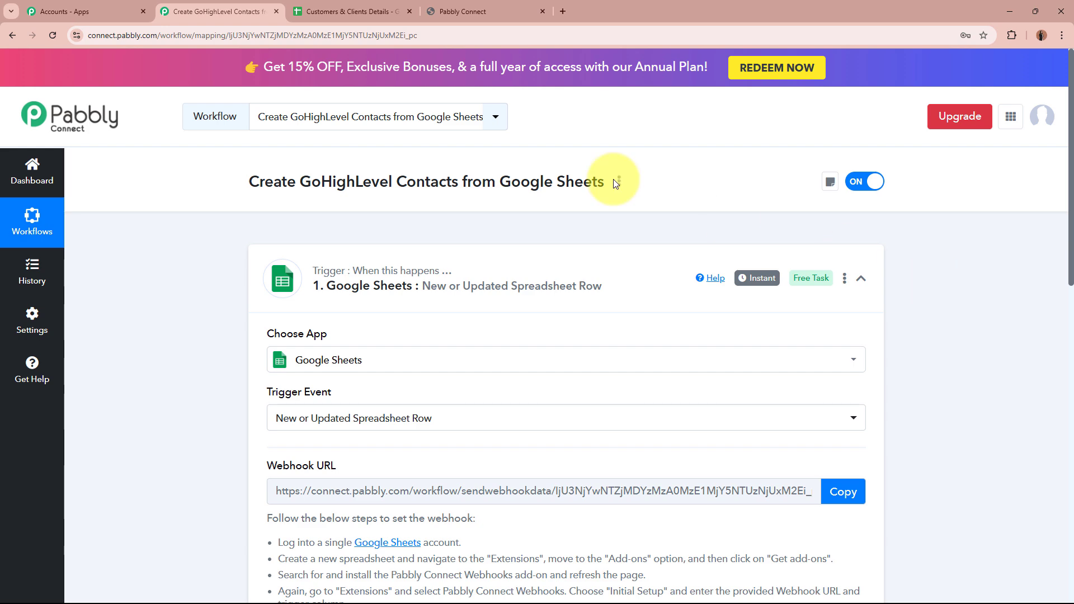
# In the Customers & Clients Details spreadsheet, search the Google Workspace Marketplace for Pabbly Connect Webhooks, view its listing and close the marketplace.
pyautogui.click(352, 11)
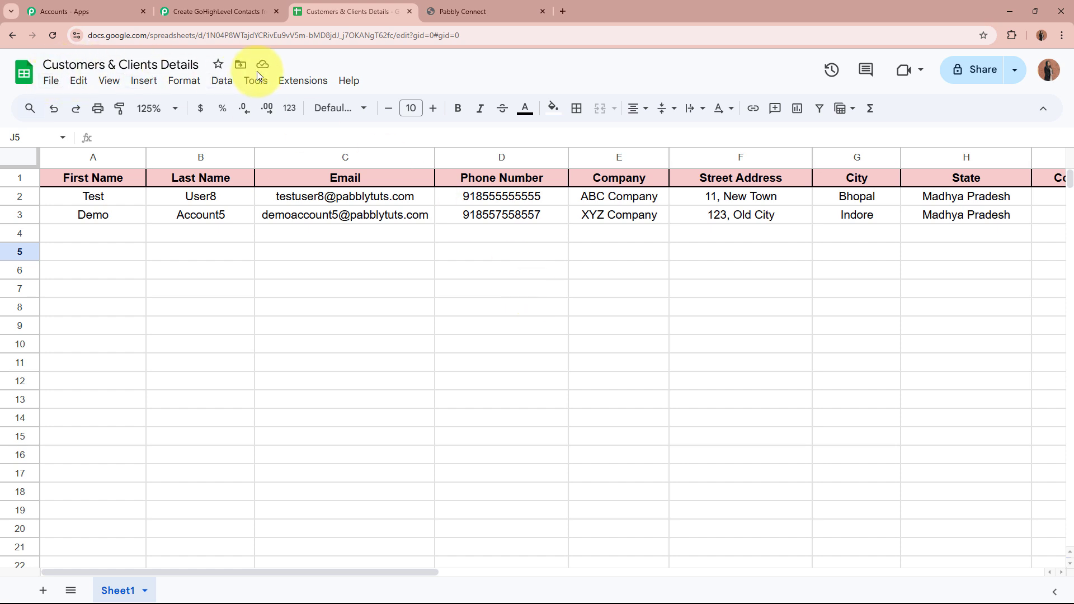
pyautogui.click(320, 84)
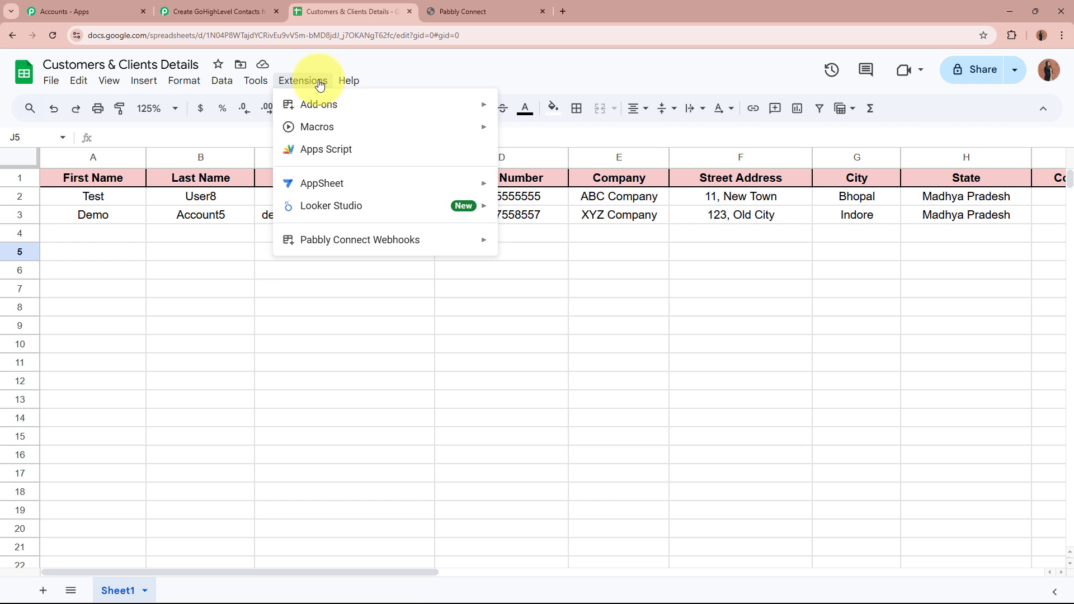
pyautogui.moveTo(320, 108)
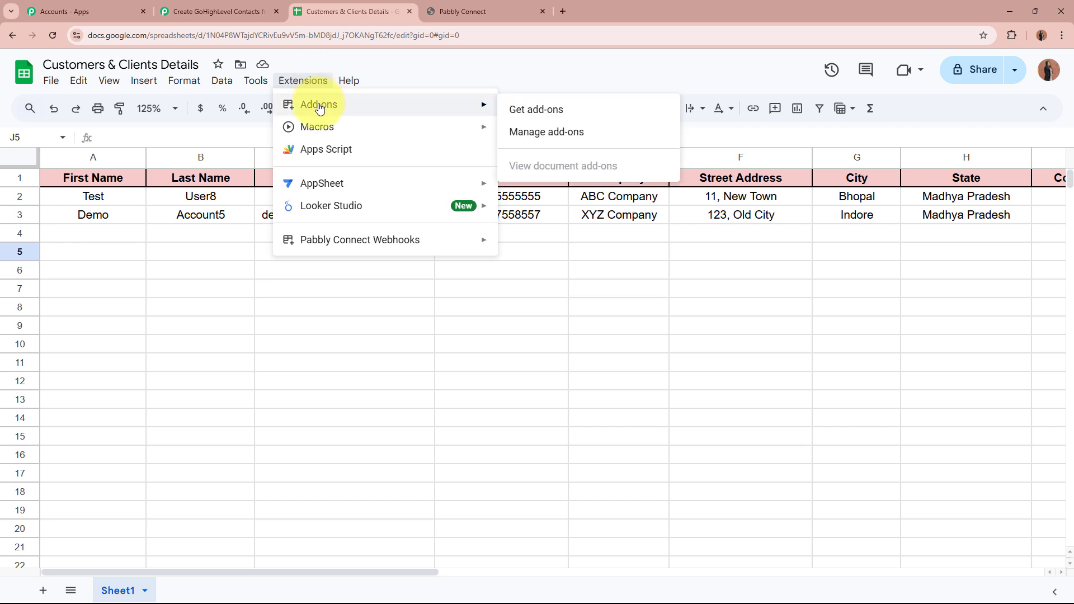
pyautogui.click(576, 110)
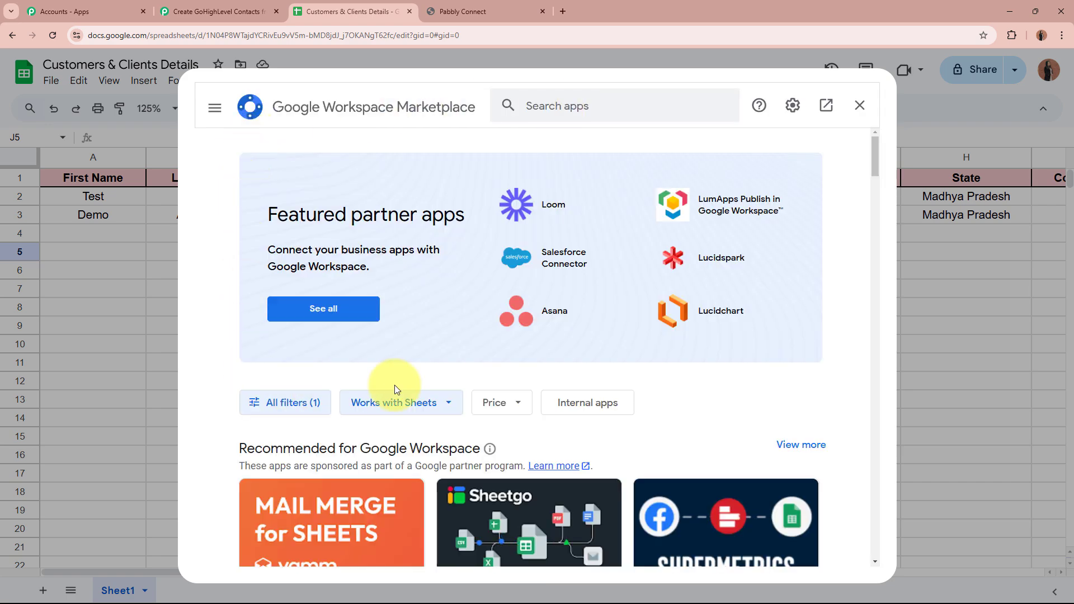
pyautogui.click(636, 107)
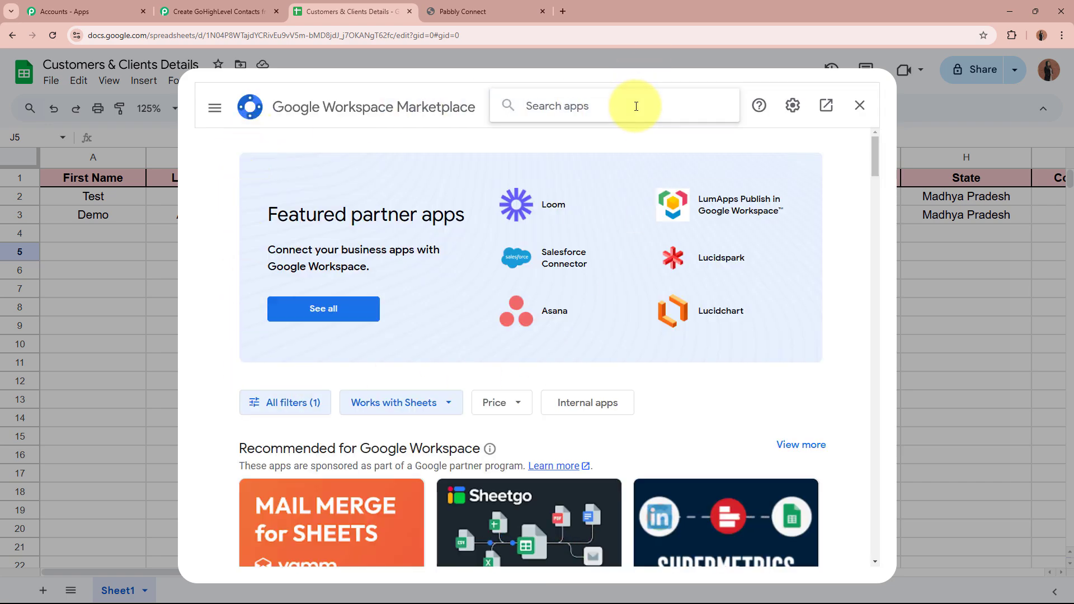
pyautogui.write('Pabbl')
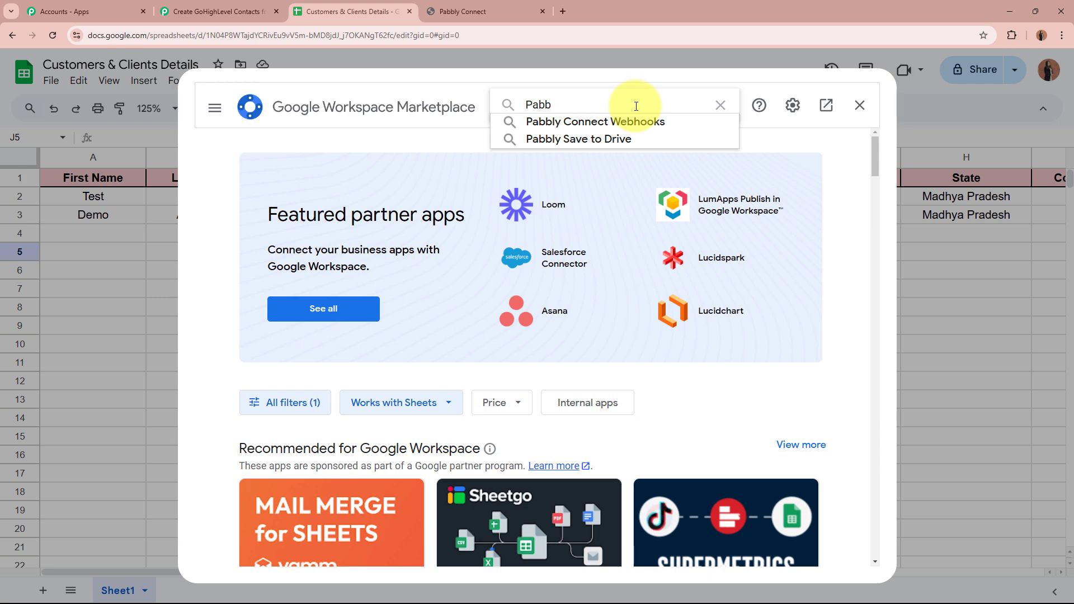
pyautogui.click(635, 121)
pyautogui.click(307, 358)
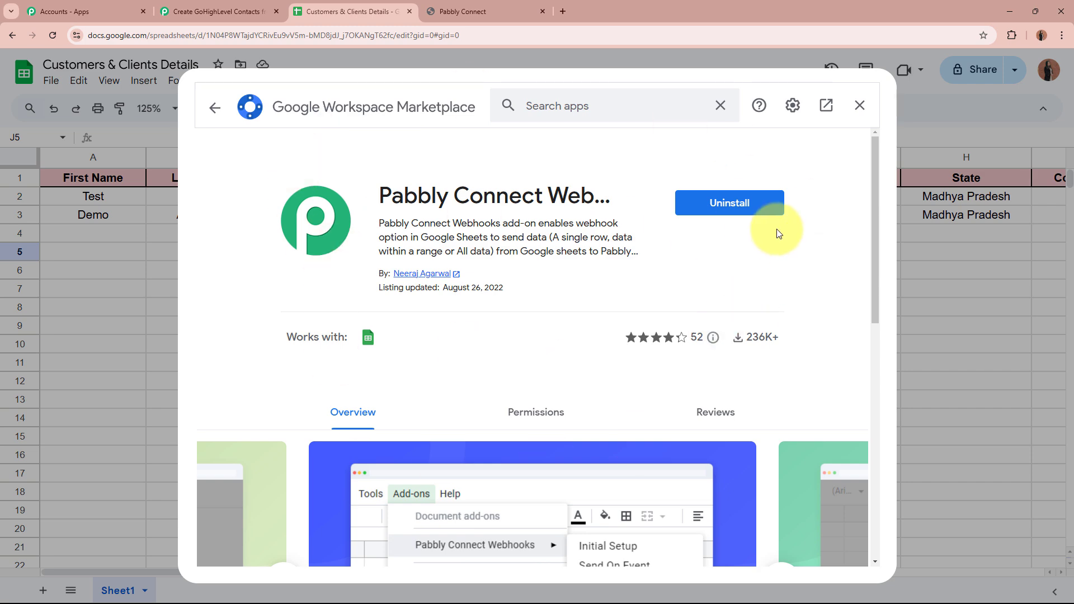
pyautogui.click(860, 112)
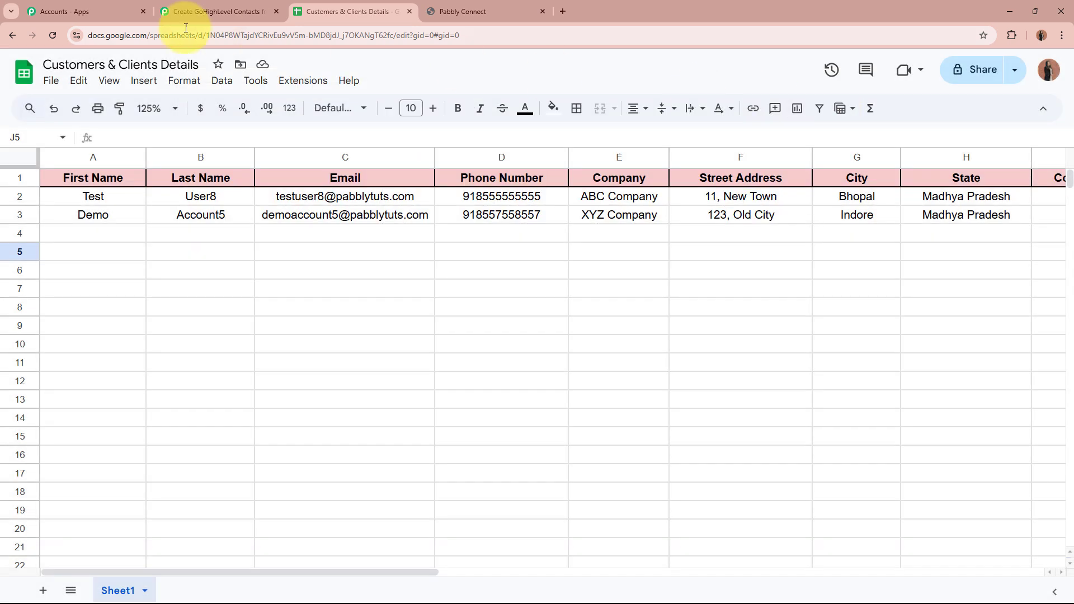
# Reload the spreadsheet and open the Initial Setup of the Pabbly Connect Webhooks extension.
pyautogui.click(60, 36)
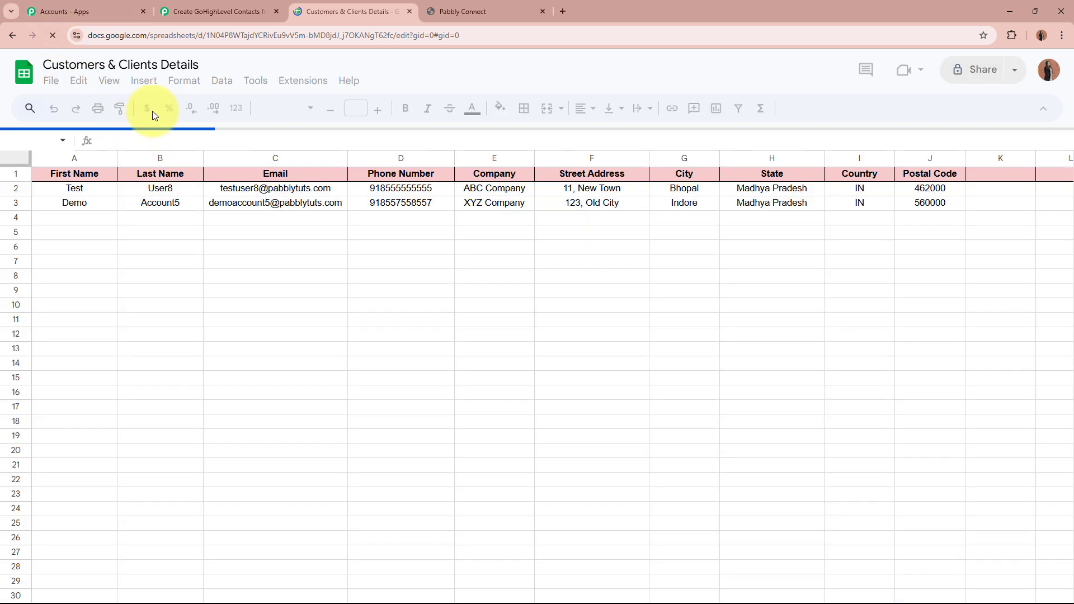
pyautogui.click(301, 80)
pyautogui.moveTo(302, 250)
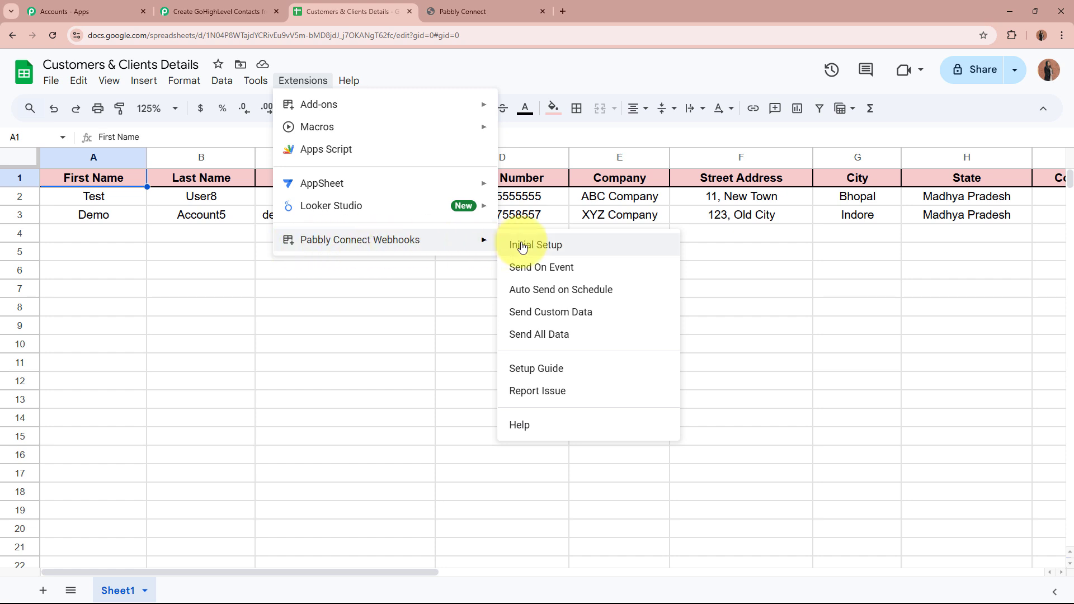
pyautogui.click(583, 267)
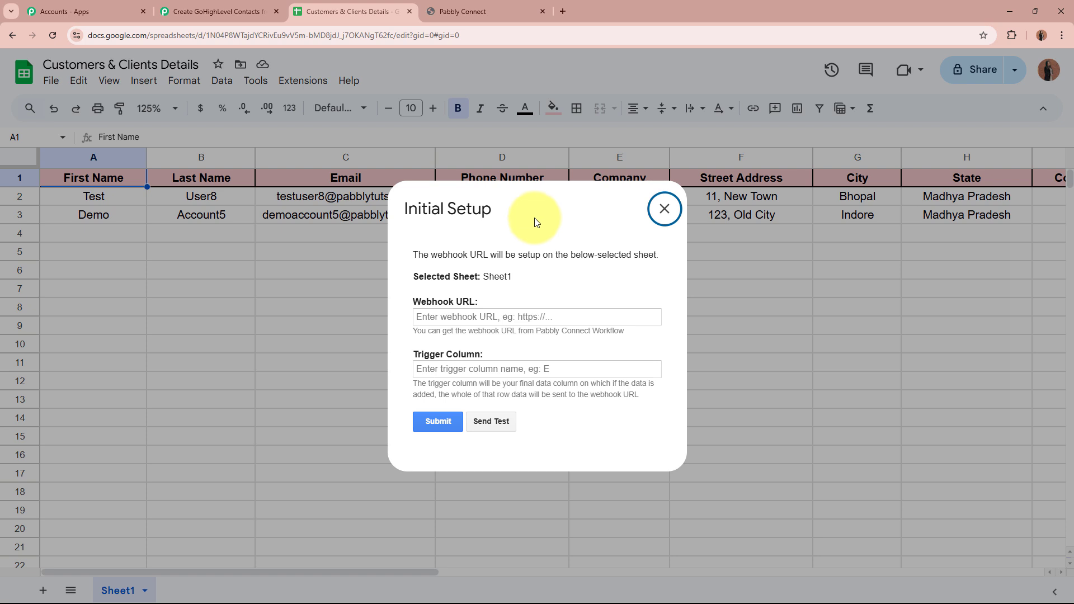
# Paste the copied workflow webhook URL into the Initial Setup's Webhook URL field.
pyautogui.moveTo(412, 302); pyautogui.dragTo(487, 302)
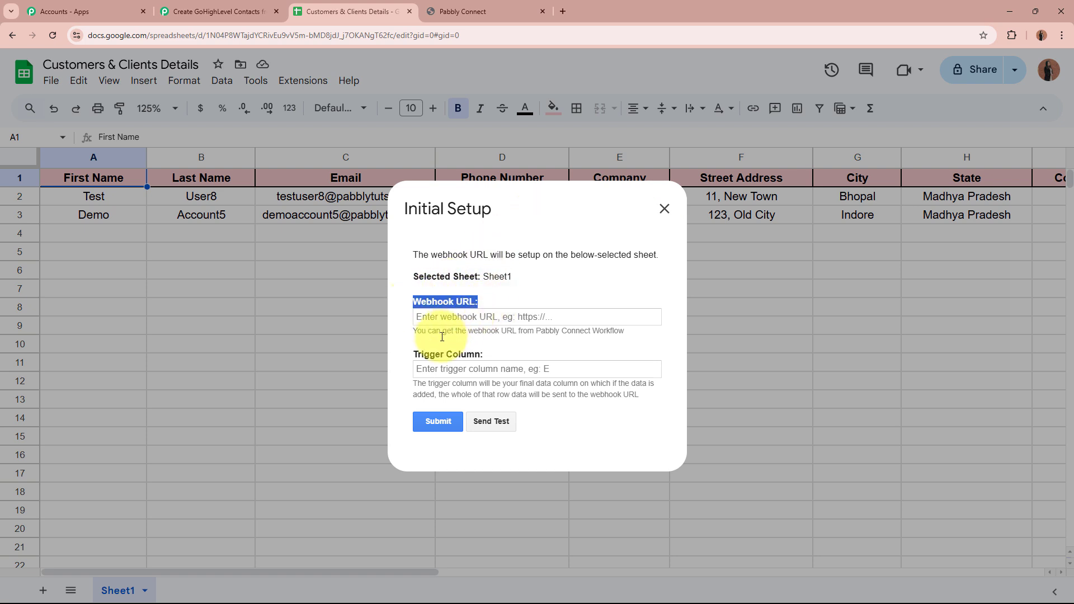
pyautogui.moveTo(411, 354); pyautogui.dragTo(523, 351)
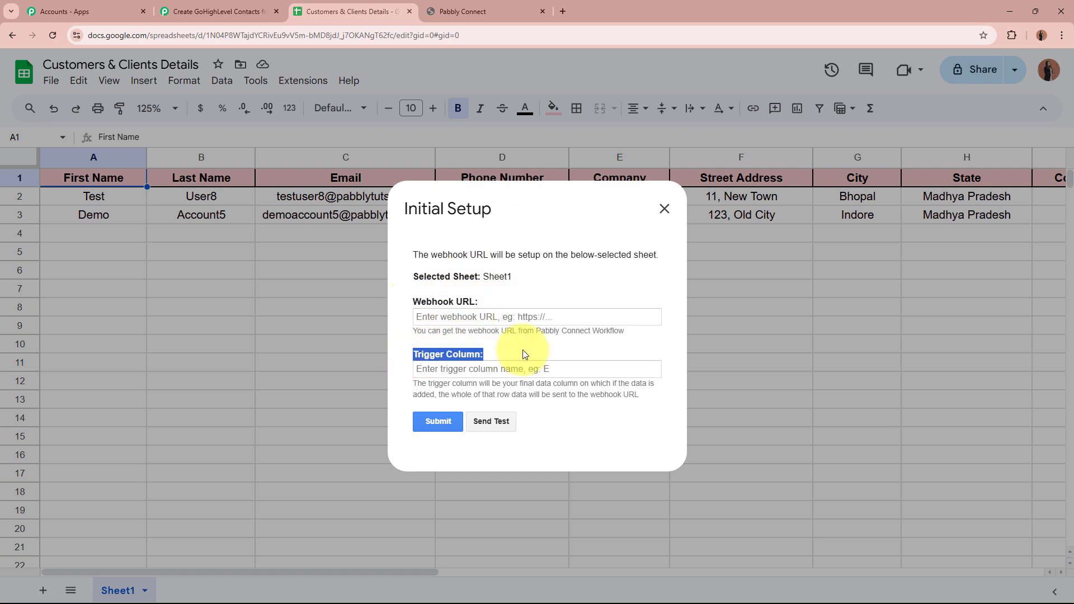
pyautogui.click(522, 317)
pyautogui.hotkey('ctrl', 'v')
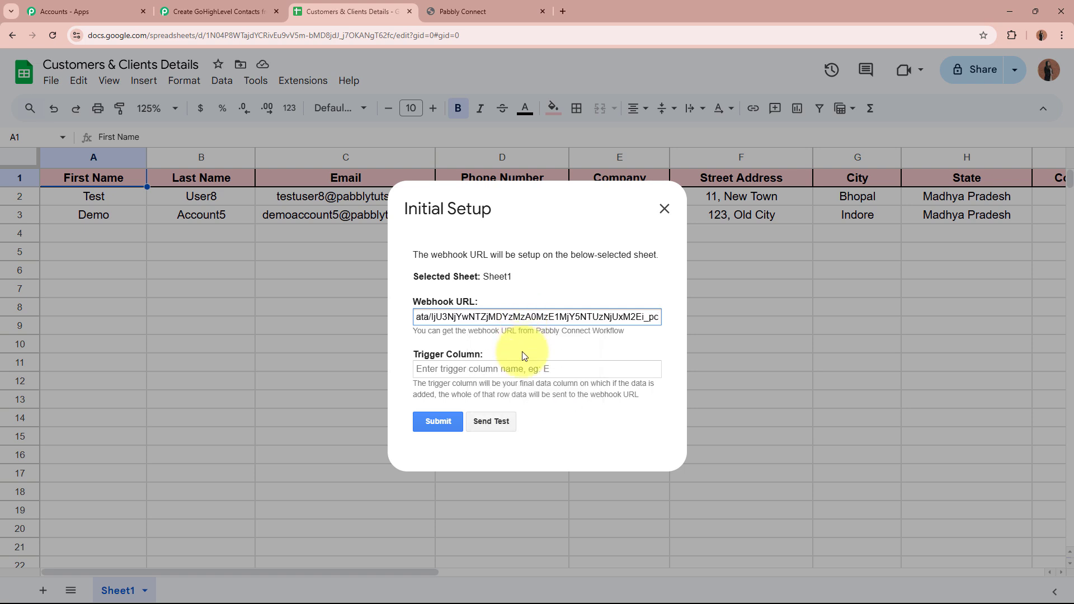
# Set the trigger column to J, the final data column, and submit the webhook setup.
pyautogui.click(524, 368)
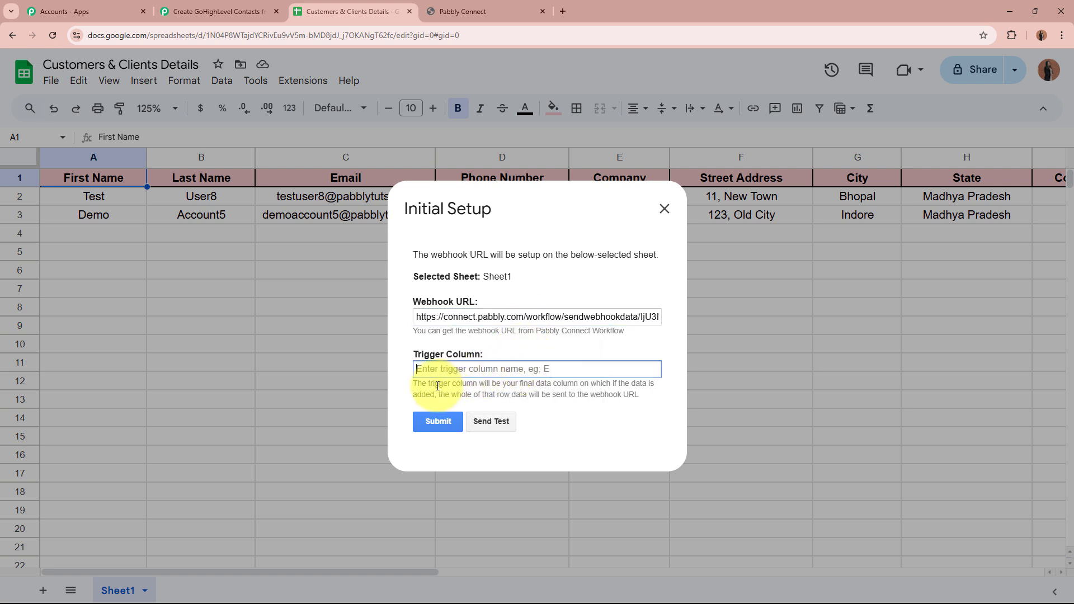
pyautogui.moveTo(412, 384); pyautogui.dragTo(501, 378)
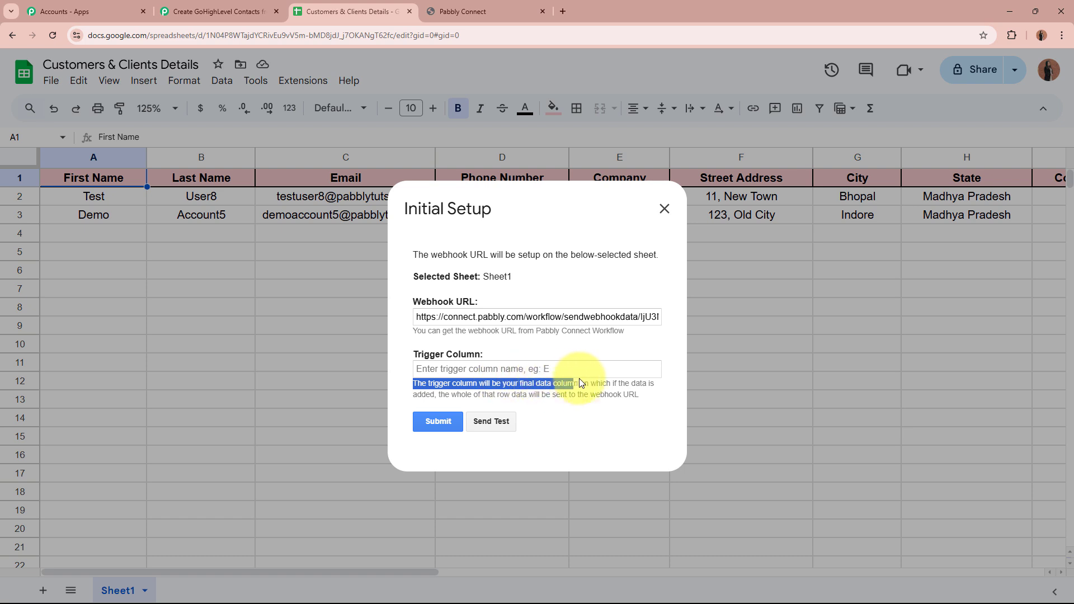
pyautogui.moveTo(579, 379); pyautogui.dragTo(656, 381)
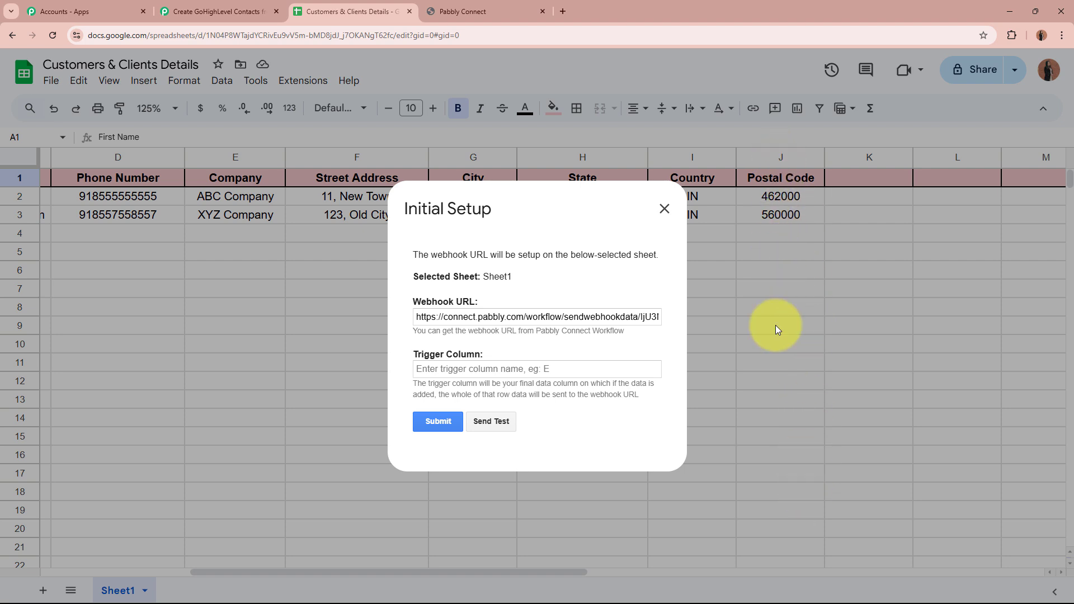
pyautogui.click(504, 368)
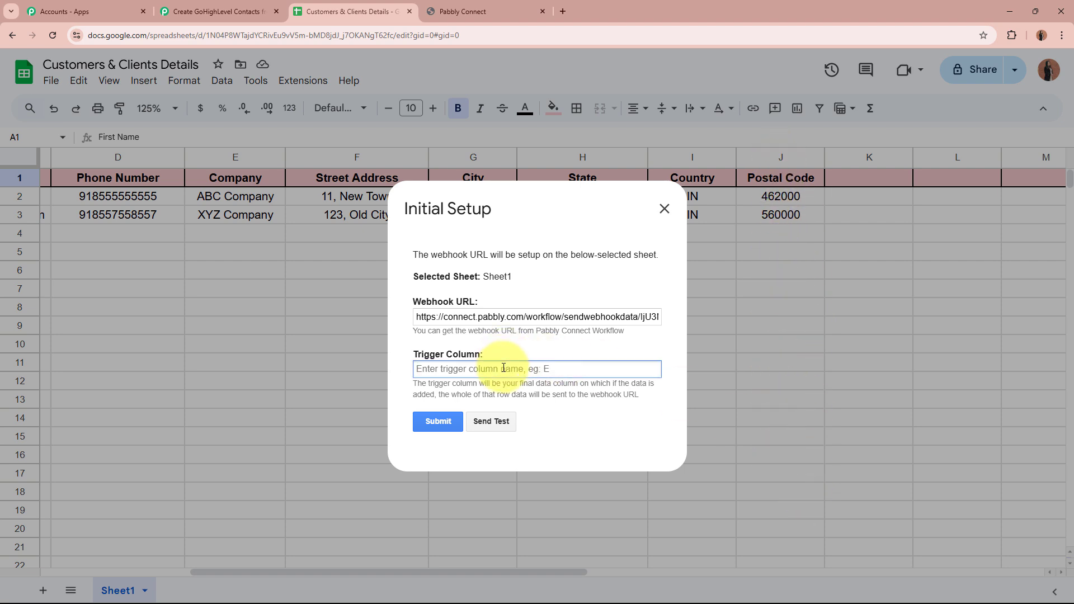
pyautogui.write('J')
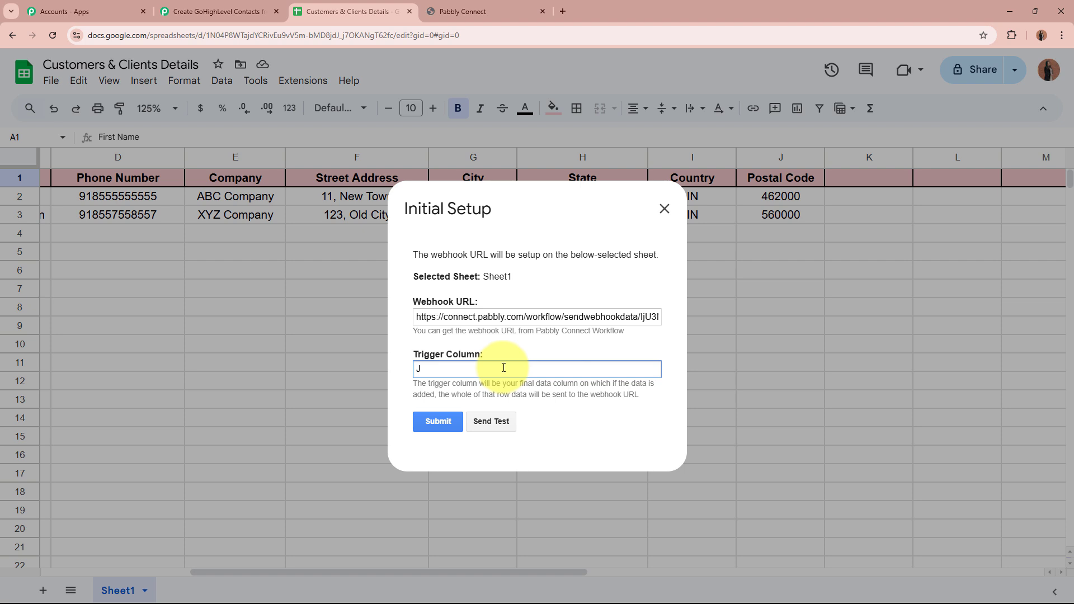
pyautogui.click(451, 421)
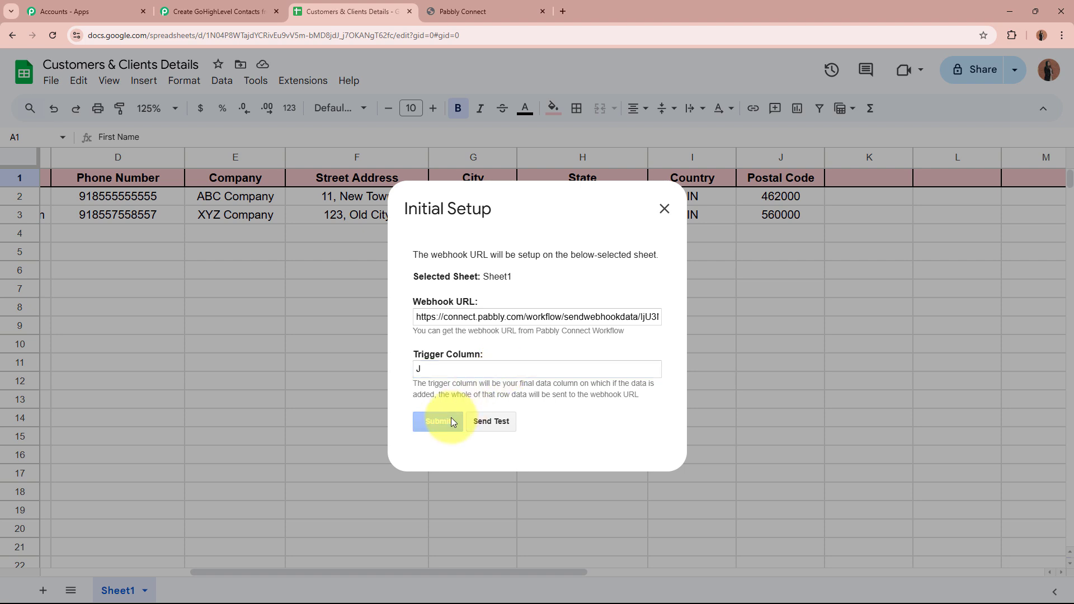
pyautogui.moveTo(413, 431); pyautogui.dragTo(576, 435)
pyautogui.click(577, 435)
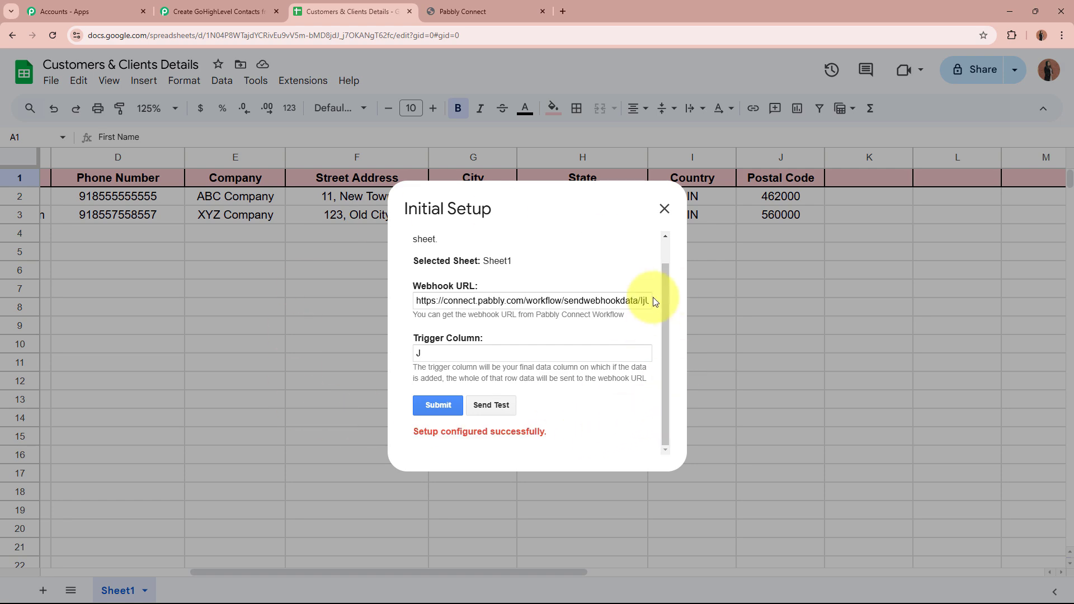
# Close the Initial Setup, enable Send On Event for Pabbly Connect Webhooks and check that the option is ticked.
pyautogui.click(665, 208)
pyautogui.moveTo(503, 569); pyautogui.dragTo(286, 522)
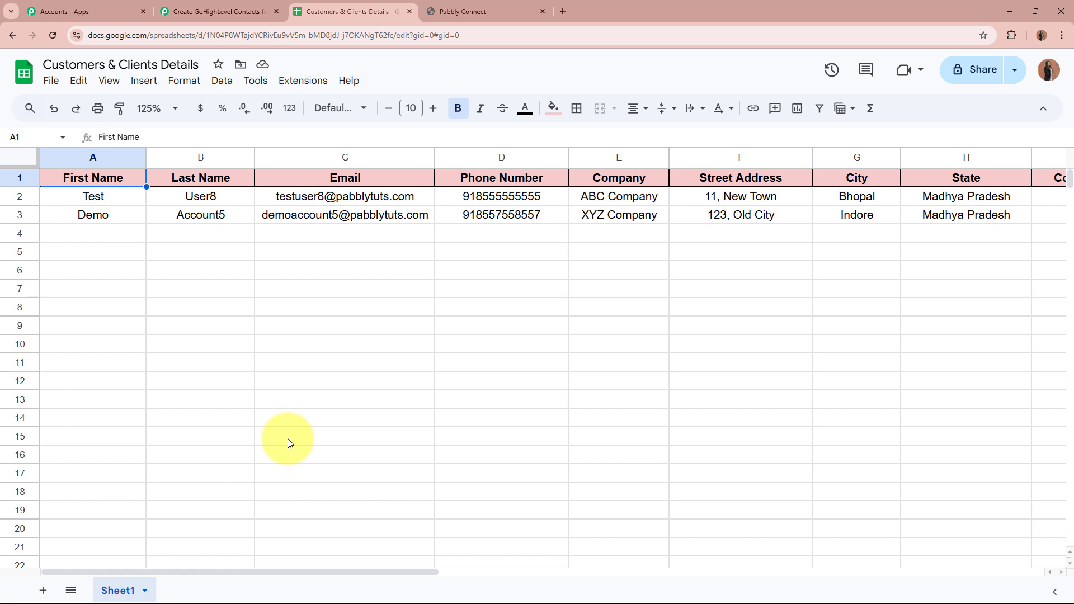
pyautogui.click(307, 82)
pyautogui.moveTo(347, 238)
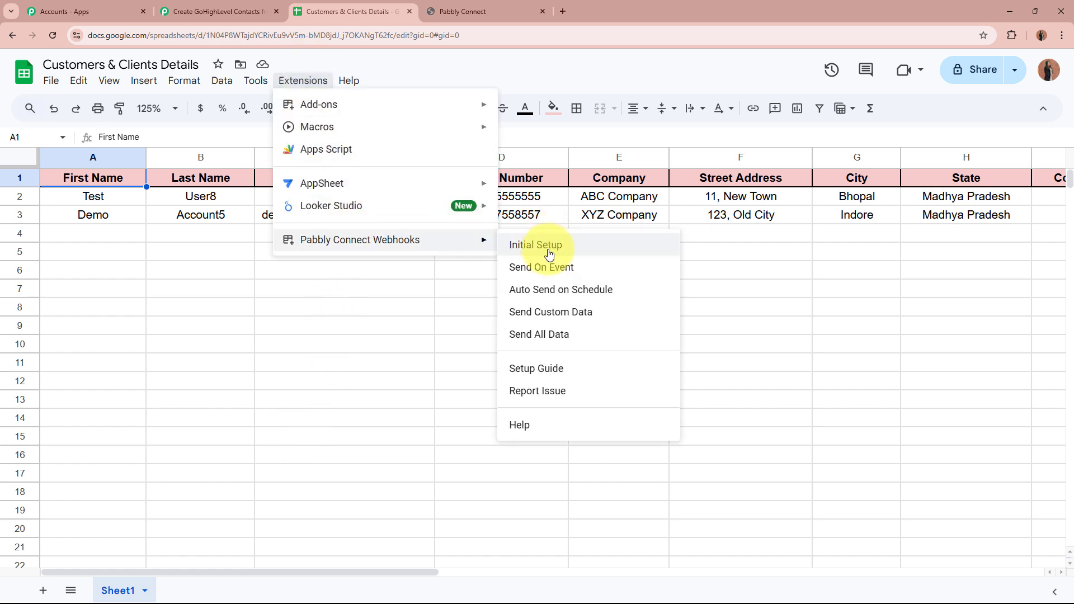
pyautogui.click(559, 268)
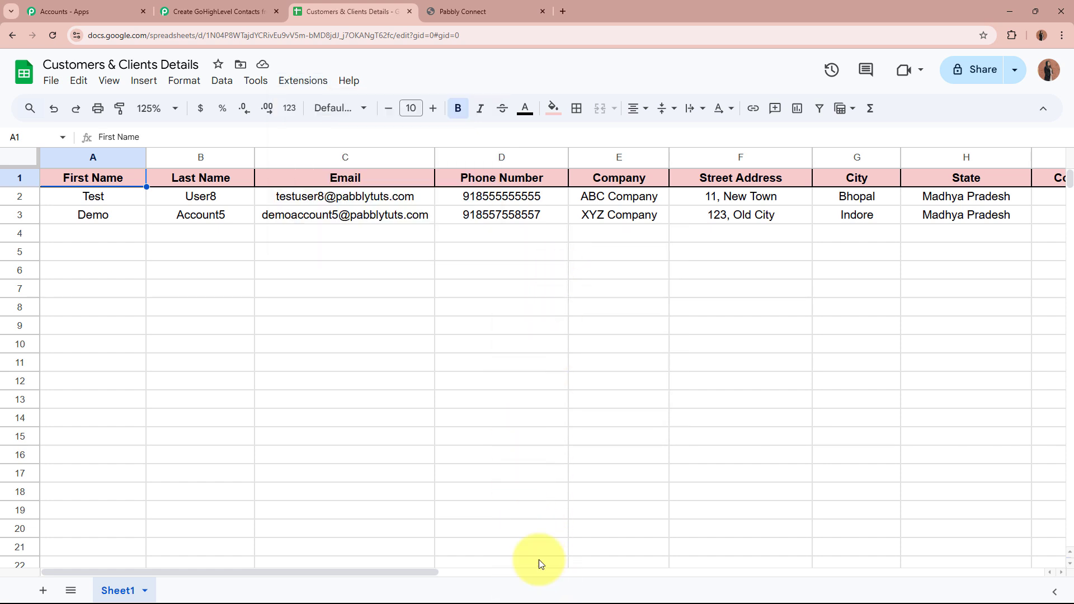
pyautogui.click(301, 81)
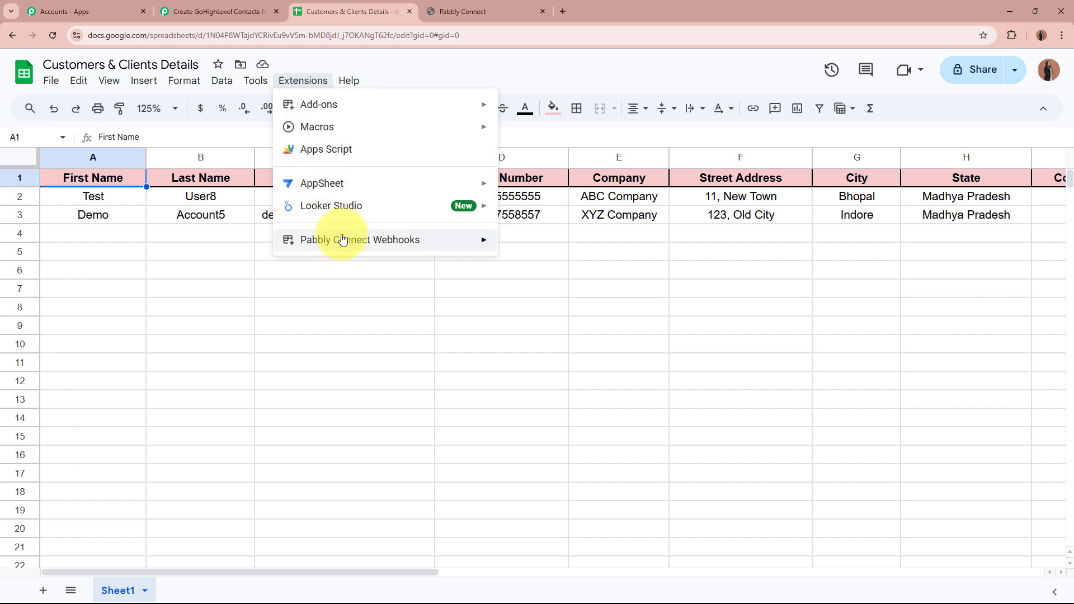
pyautogui.moveTo(343, 240)
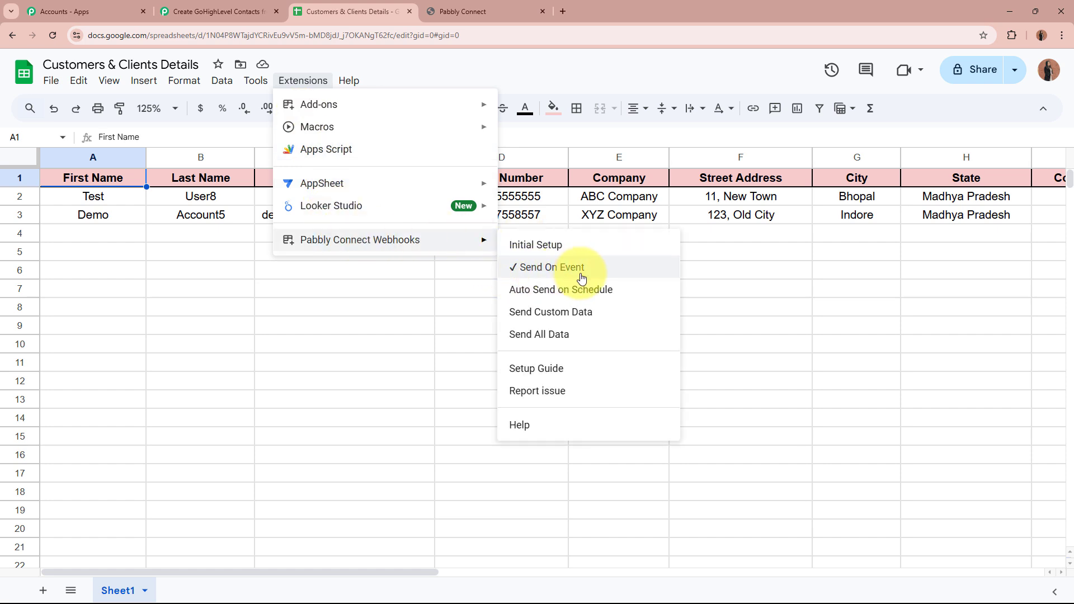
pyautogui.click(338, 294)
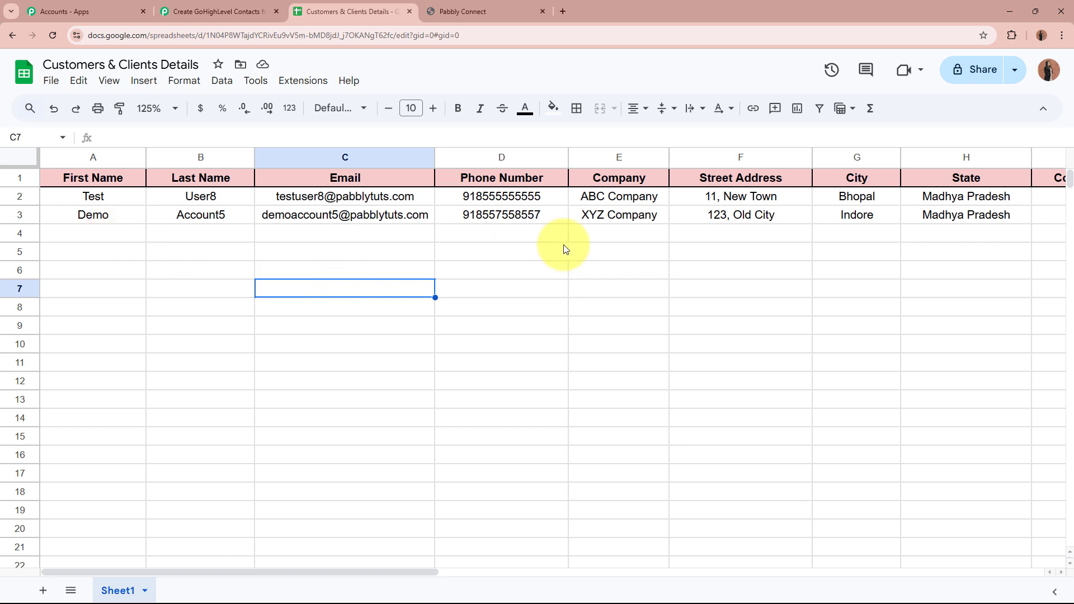
pyautogui.moveTo(401, 572)
pyautogui.mouseDown()
pyautogui.moveTo(603, 571)
pyautogui.moveTo(401, 570)
pyautogui.mouseUp()
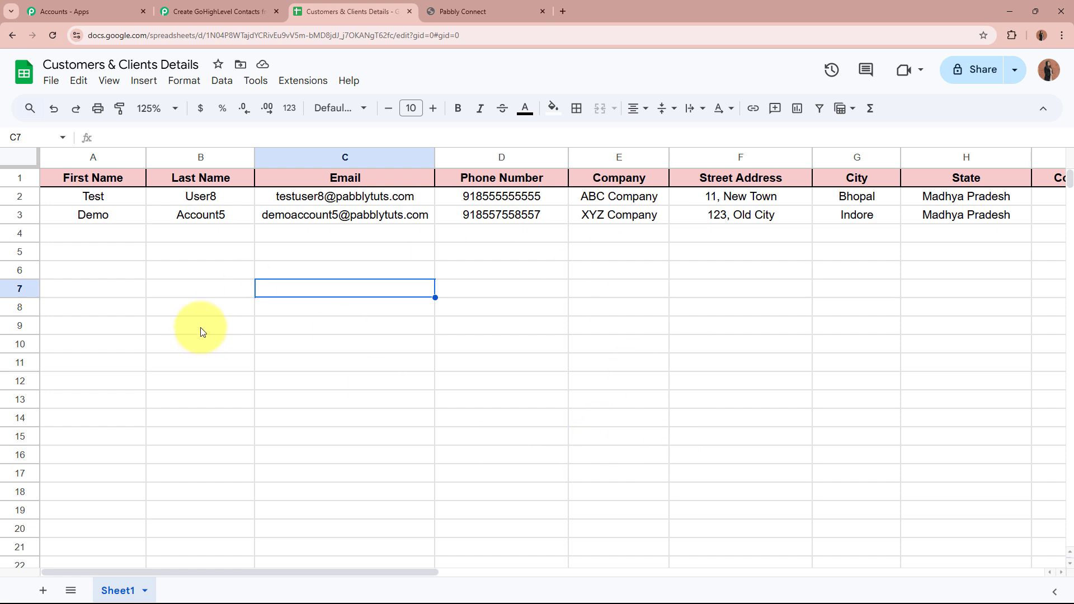
# Switch to the Pabbly Connect workflow and check the Google Sheets trigger's webhook response status, comparing with the spreadsheet in between.
pyautogui.click(218, 11)
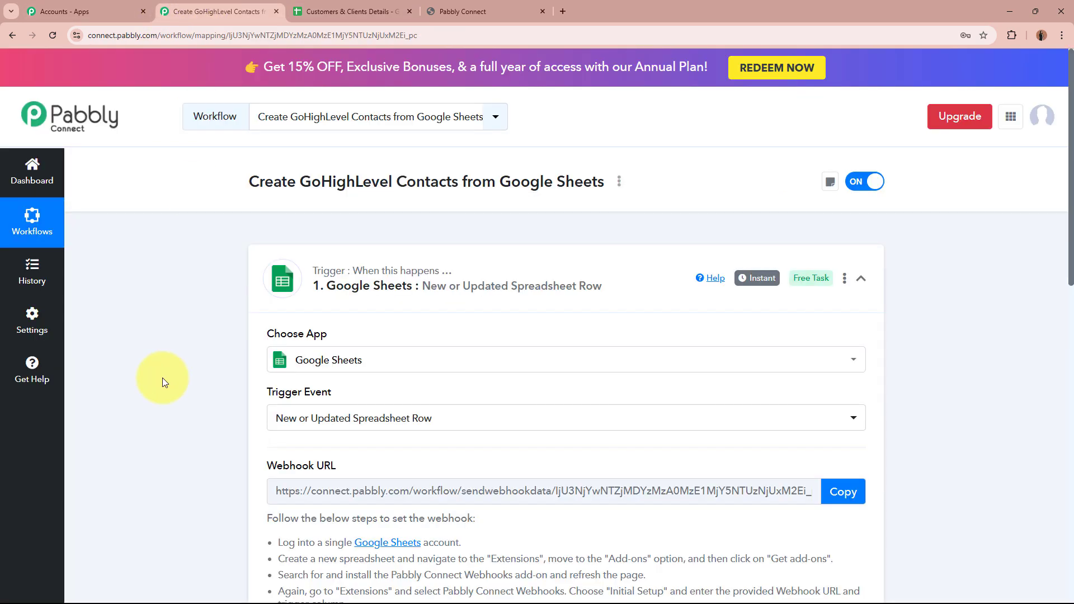
pyautogui.scroll(-5, 162, 377)
pyautogui.scroll(-3, 162, 383)
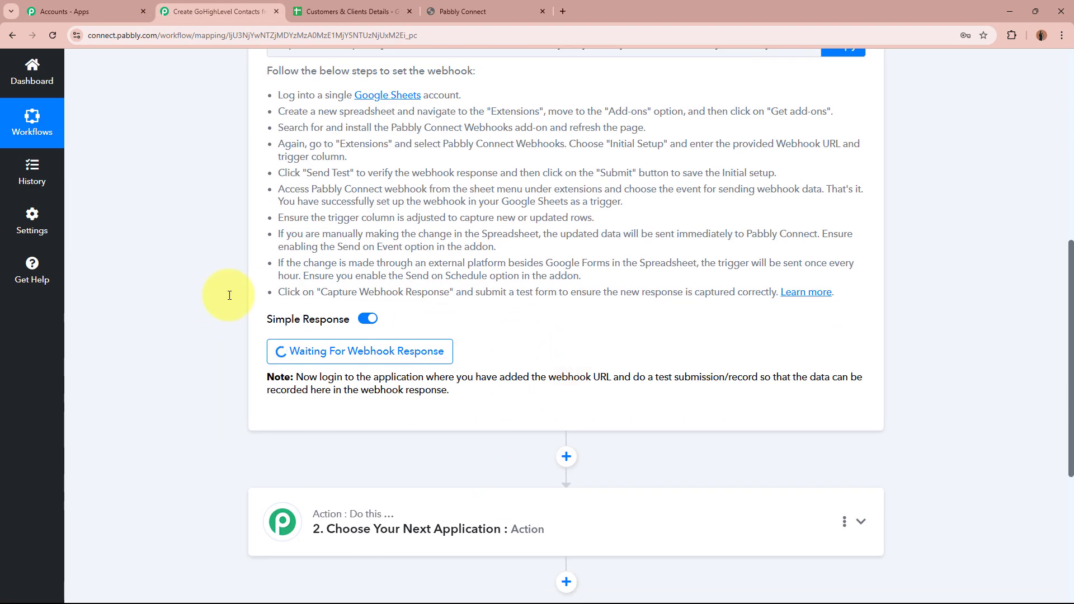
pyautogui.scroll(10, 149, 305)
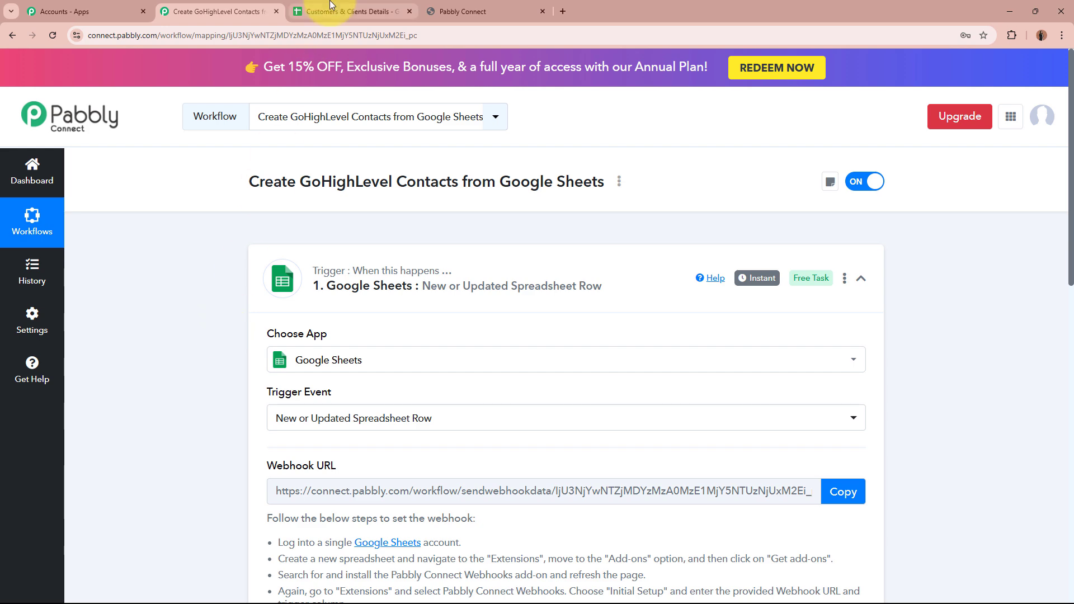
pyautogui.click(347, 12)
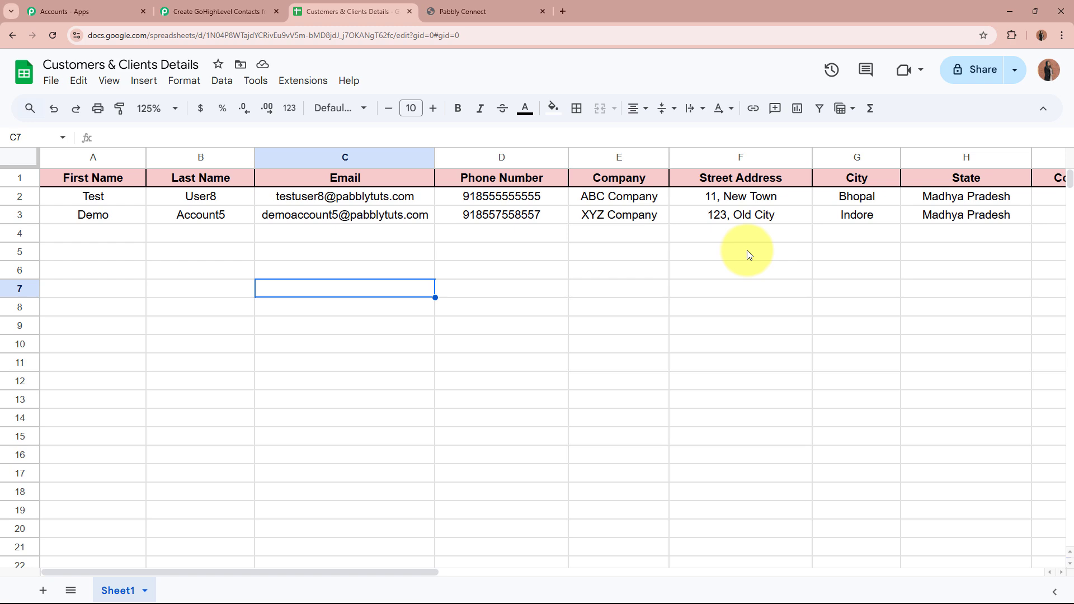
pyautogui.click(263, 11)
pyautogui.scroll(-4, 207, 313)
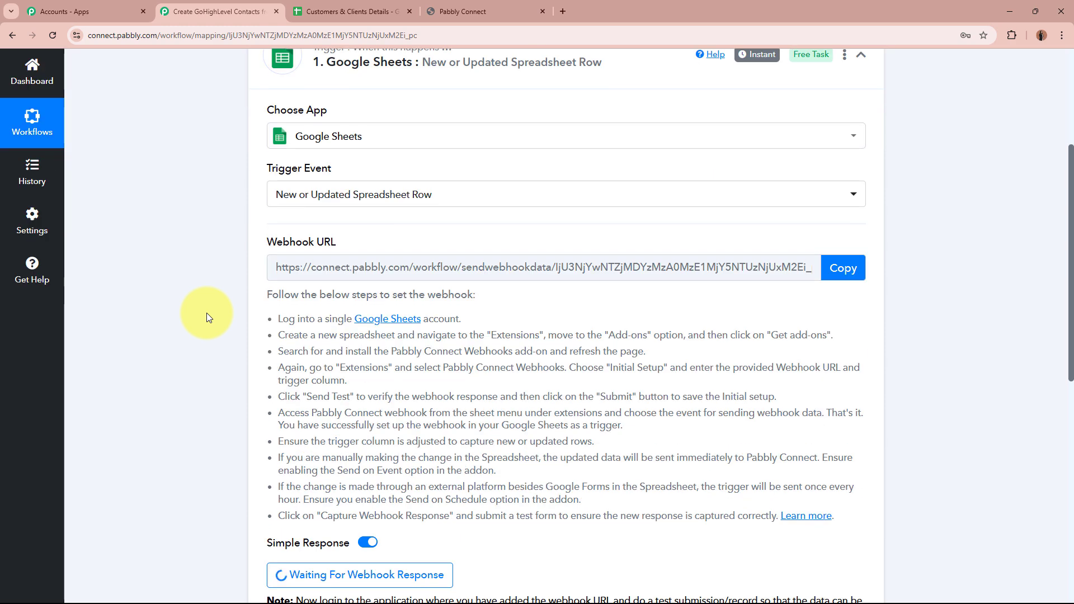
pyautogui.scroll(4, 206, 317)
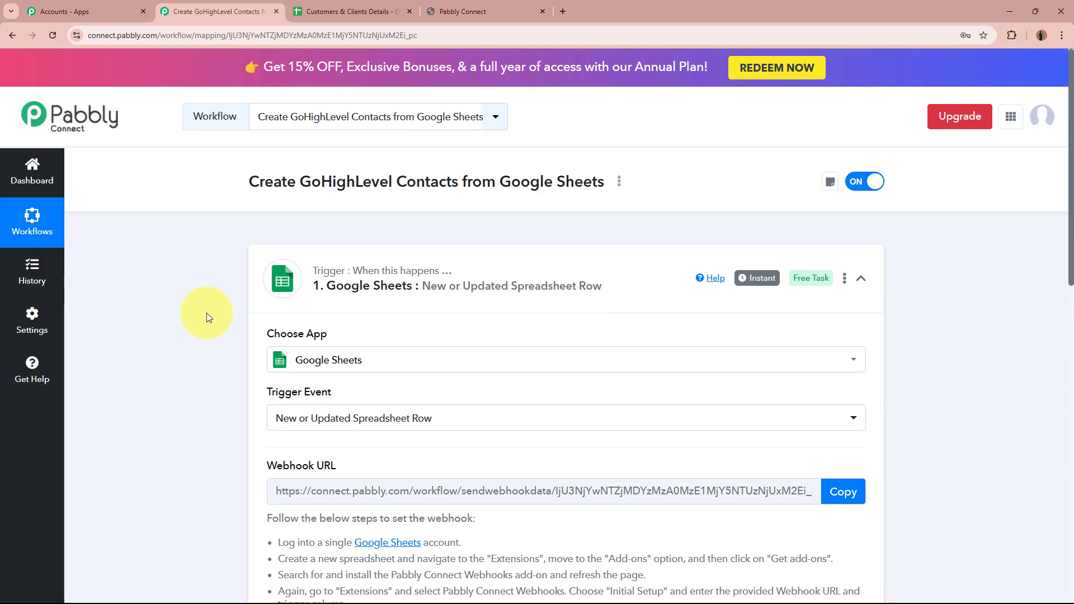
# In the spreadsheet, fill row 4 with a test lead's name, email, phone and street address, company Test Company, city Mumbai and state Maharashtra.
pyautogui.click(367, 7)
pyautogui.click(107, 235)
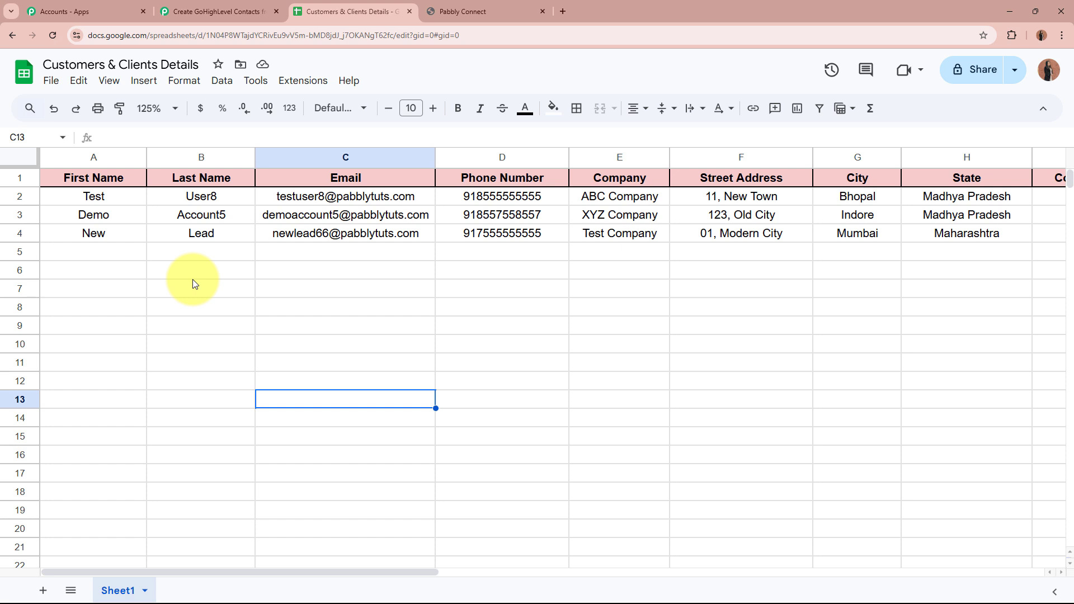
# Review the test lead's details in row 4 of the spreadsheet, from First Name through Postal Code.
pyautogui.click(132, 239)
pyautogui.click(198, 234)
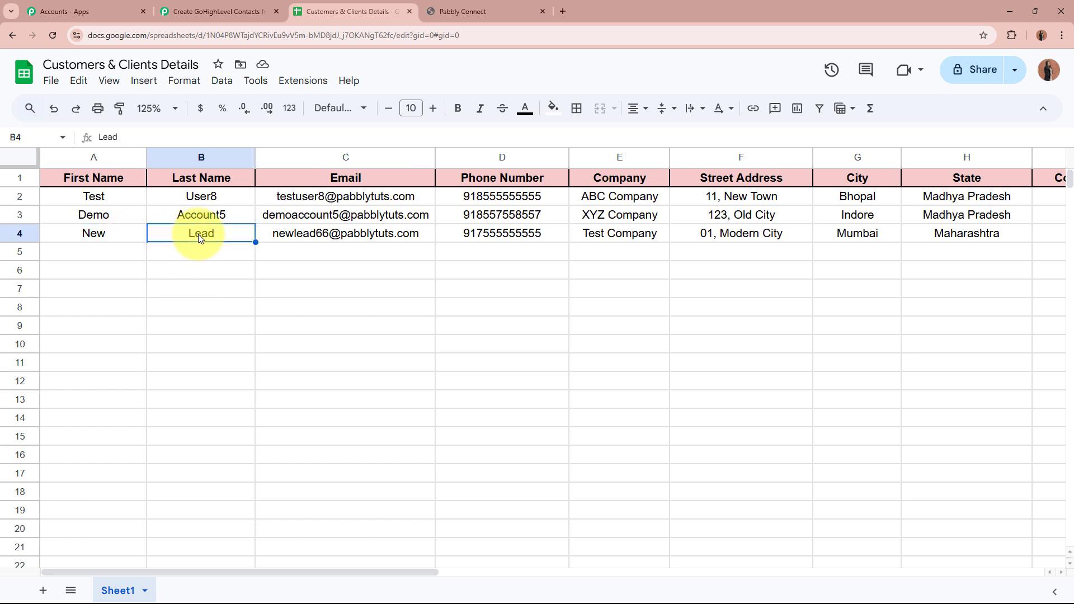
pyautogui.click(277, 232)
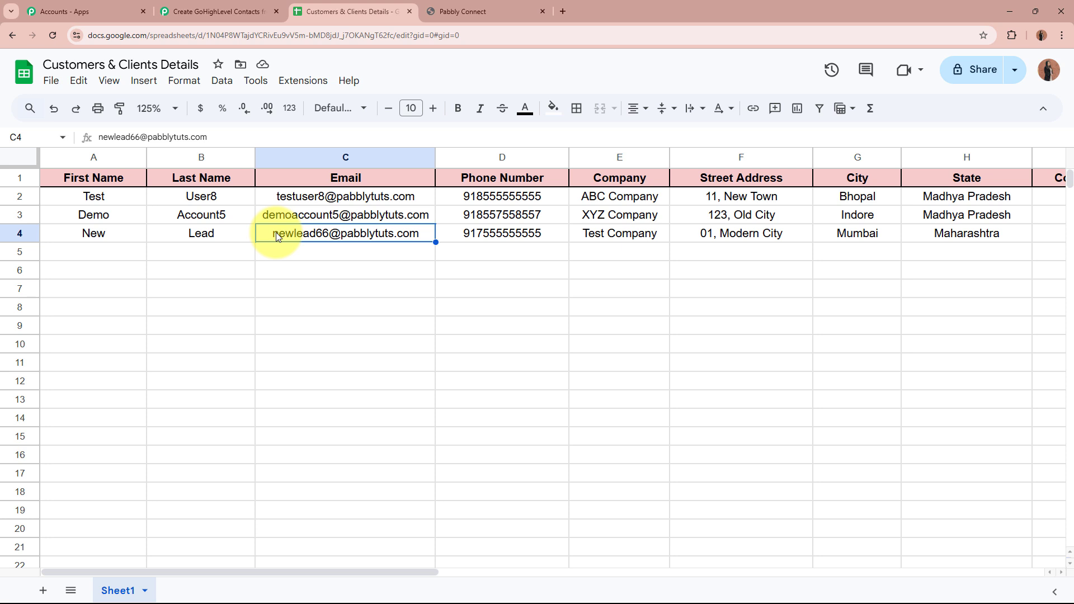
pyautogui.click(455, 233)
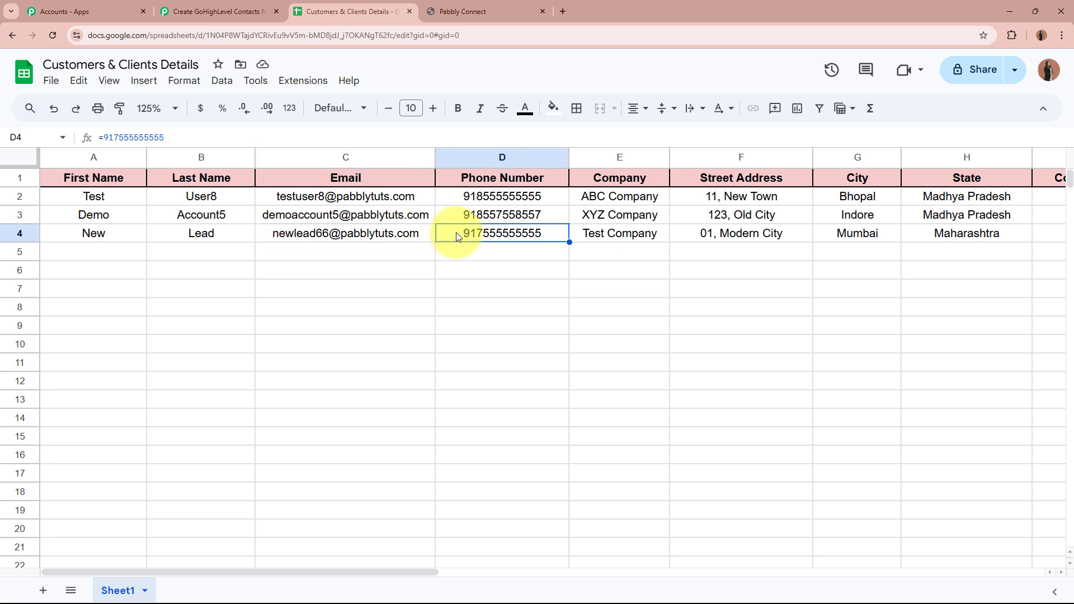
pyautogui.click(616, 237)
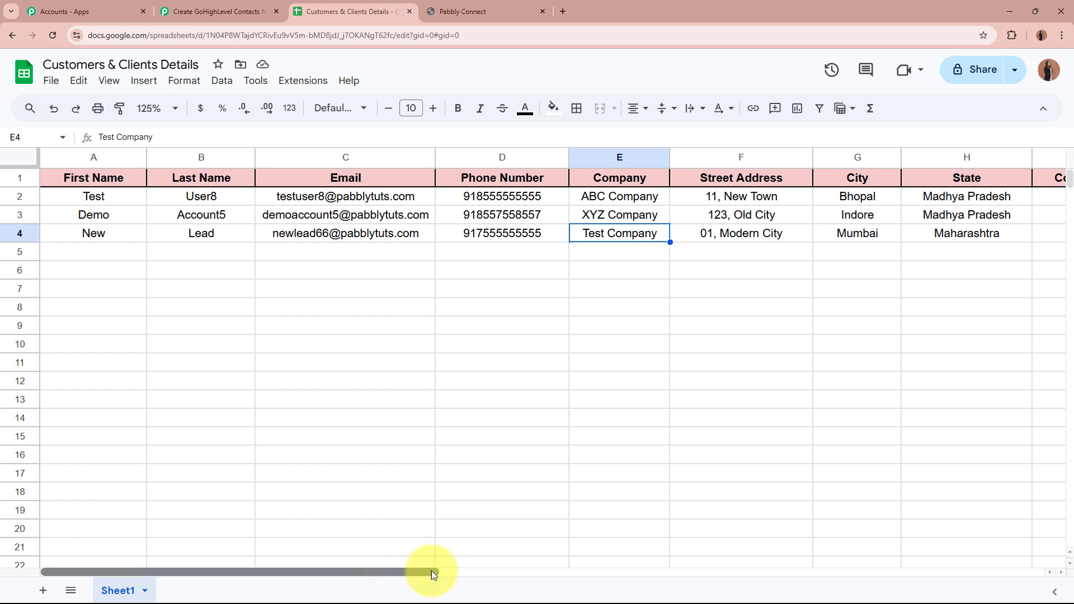
pyautogui.moveTo(426, 570); pyautogui.dragTo(506, 570)
pyautogui.click(579, 238)
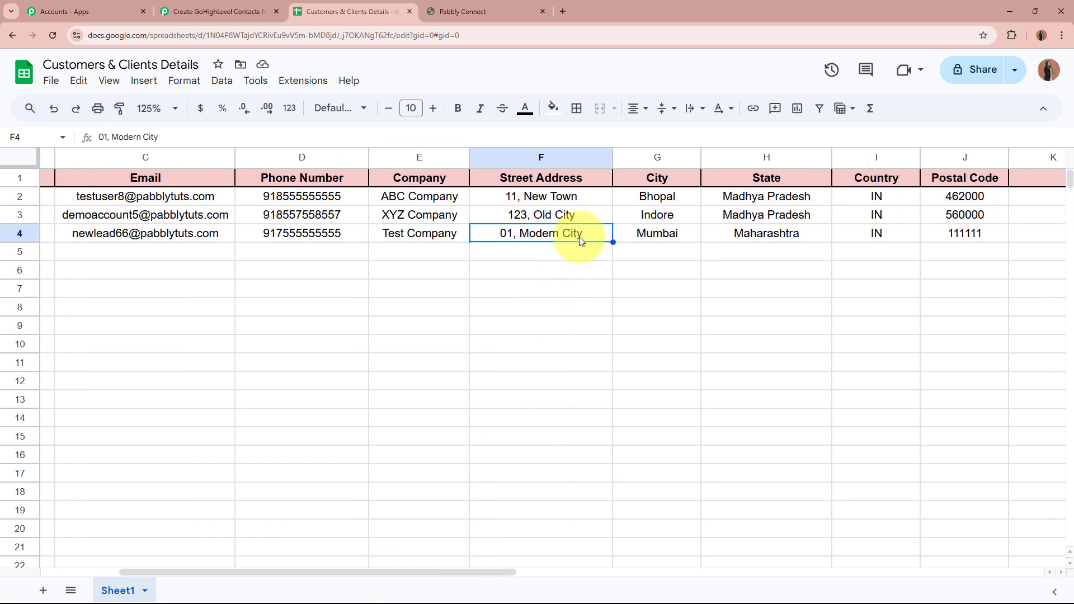
pyautogui.click(670, 233)
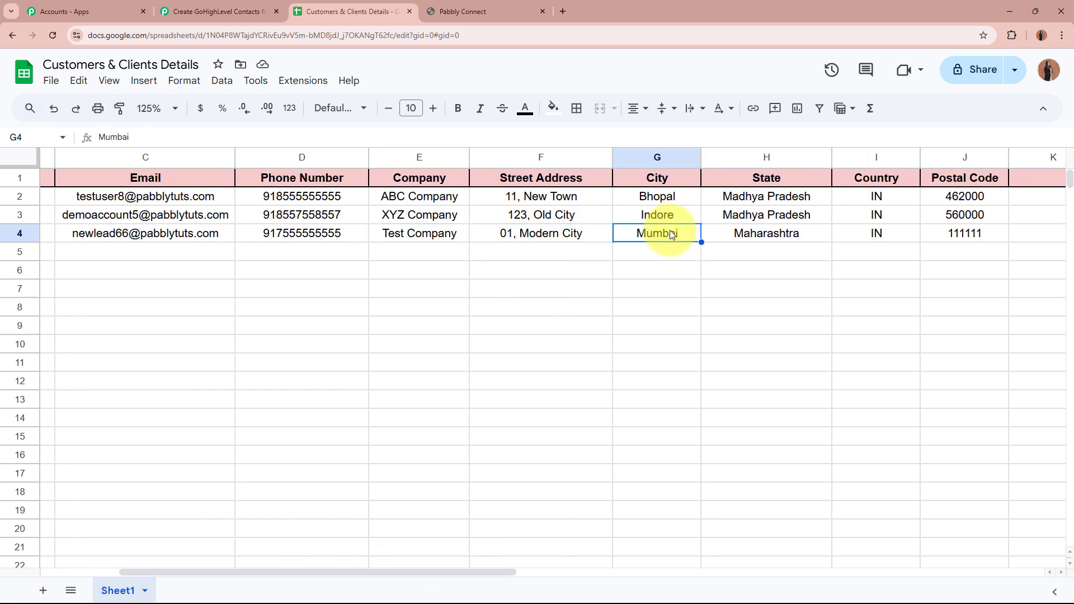
pyautogui.click(727, 240)
pyautogui.click(856, 232)
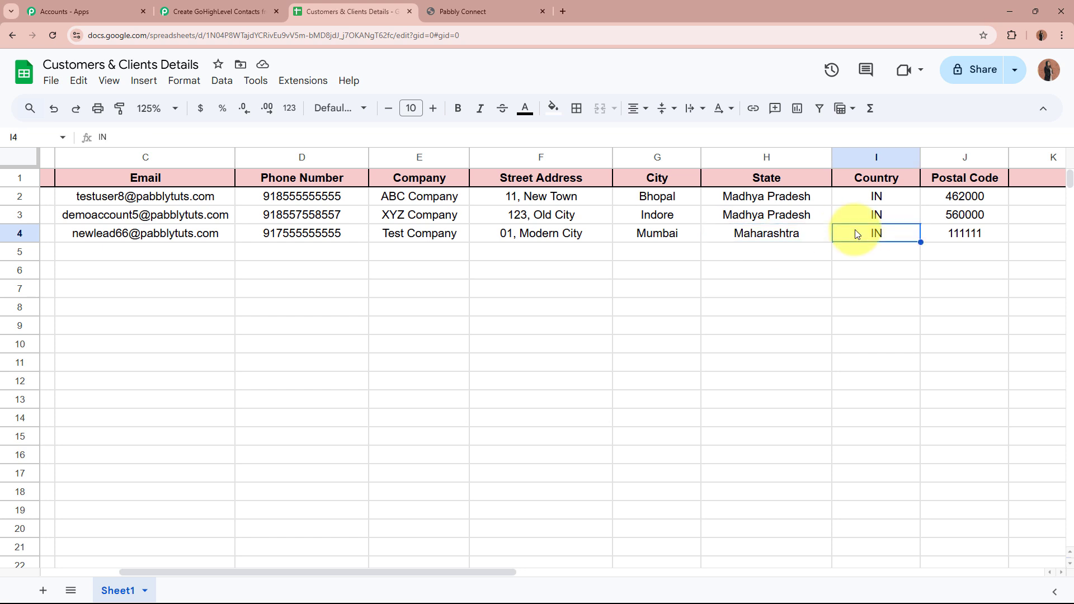
pyautogui.click(936, 233)
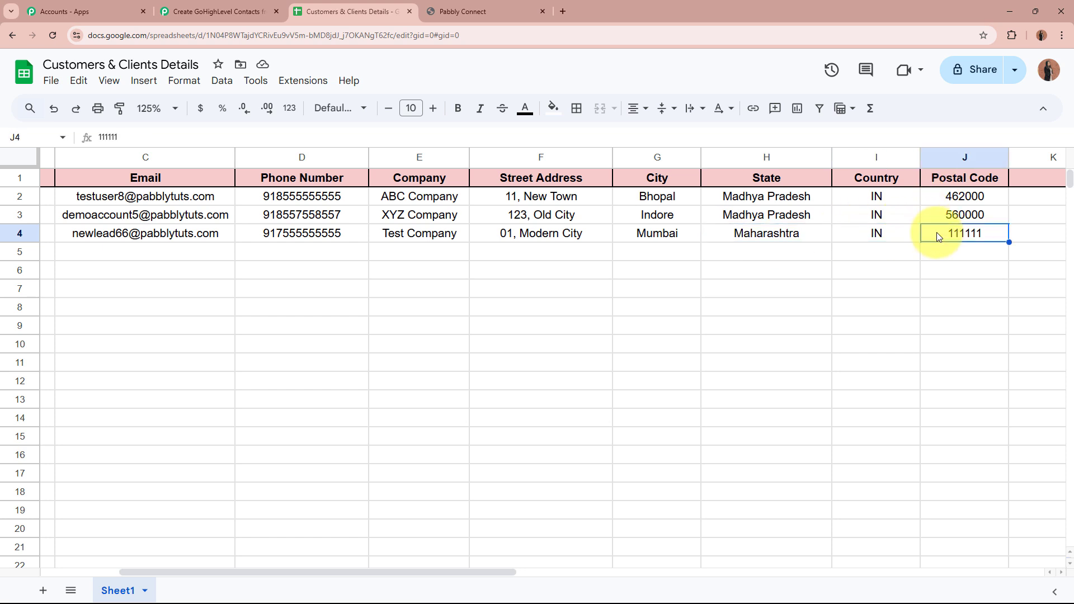
pyautogui.moveTo(480, 572); pyautogui.dragTo(290, 551)
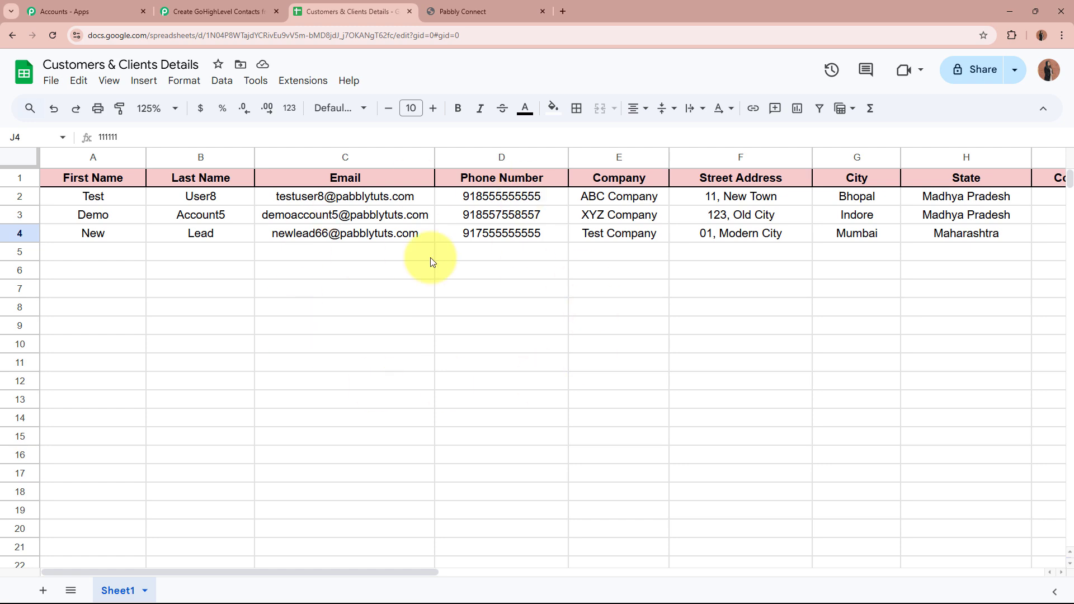
pyautogui.click(95, 238)
pyautogui.moveTo(261, 238); pyautogui.dragTo(741, 255)
pyautogui.click(640, 346)
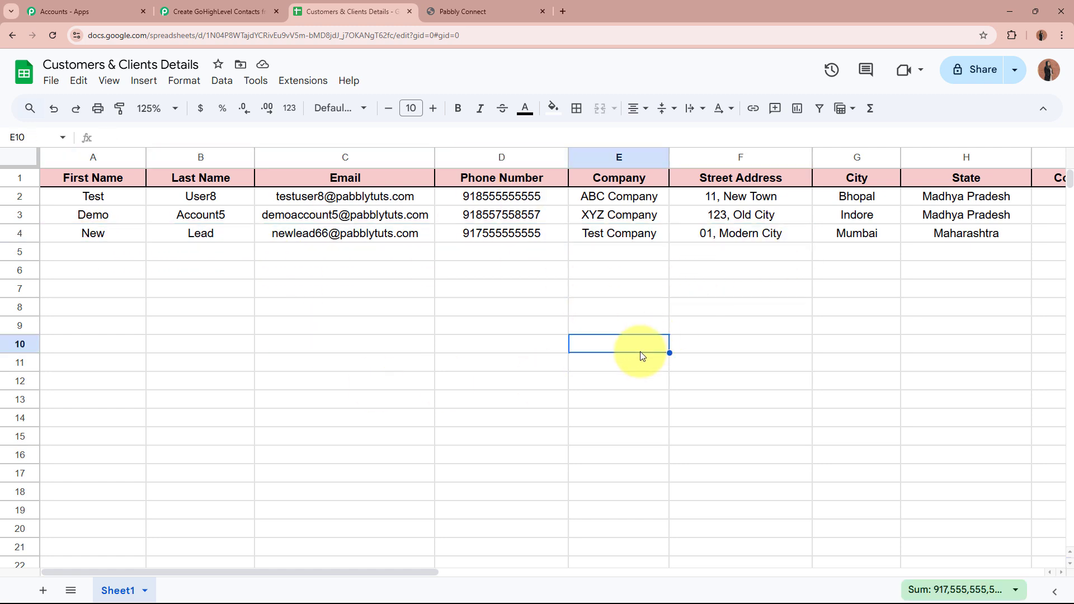
# Switch to the Pabbly Connect workflow and check the street address and state in the trigger's received webhook response.
pyautogui.click(244, 8)
pyautogui.scroll(-15, 207, 369)
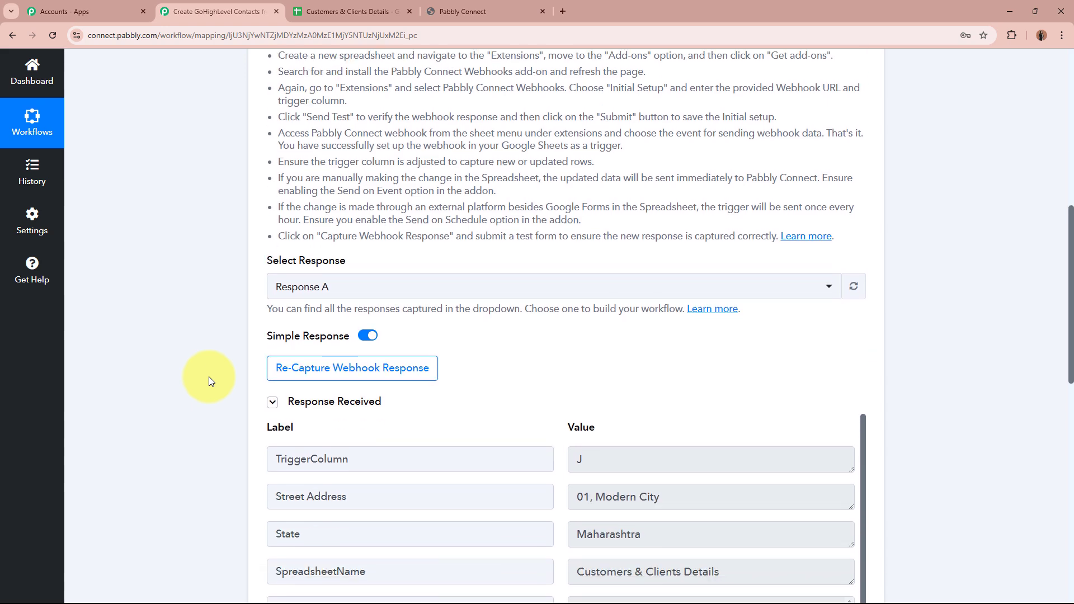
pyautogui.scroll(3, 978, 237)
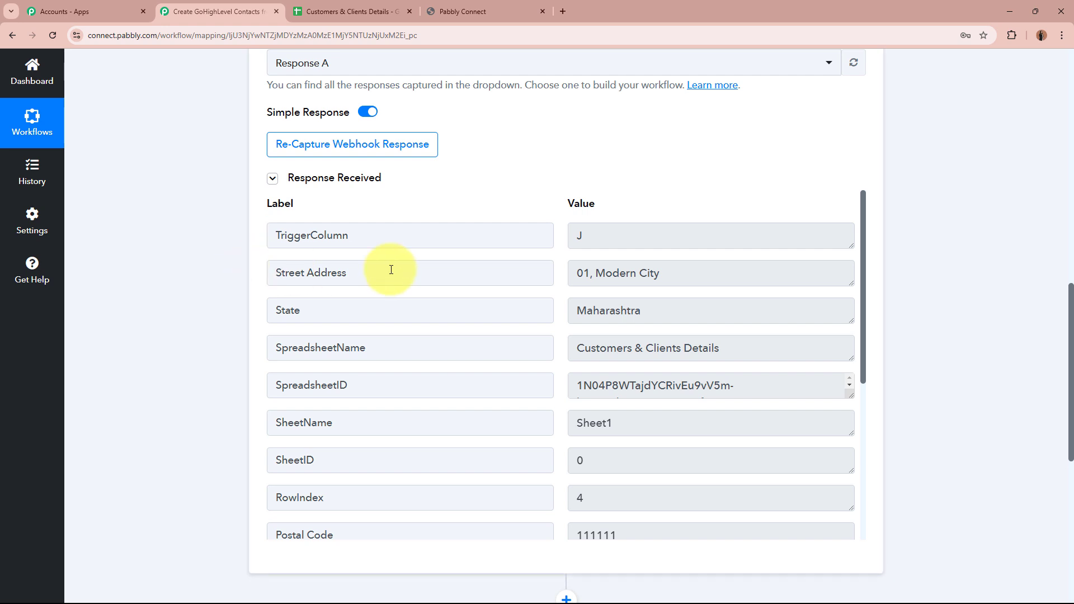
pyautogui.moveTo(390, 273); pyautogui.dragTo(274, 273)
pyautogui.click(826, 272)
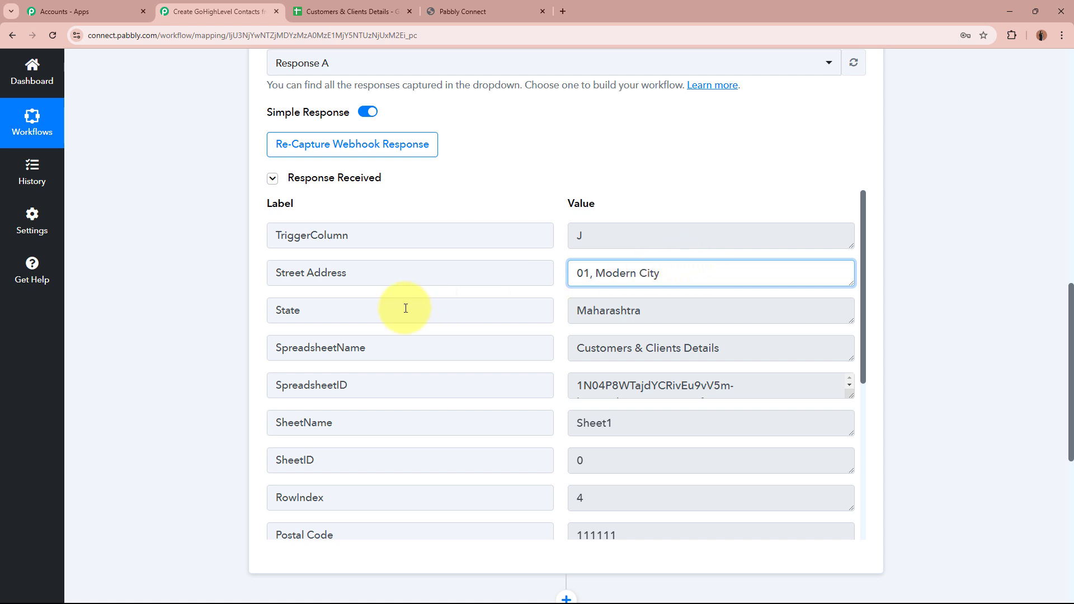
pyautogui.click(343, 312)
pyautogui.click(643, 309)
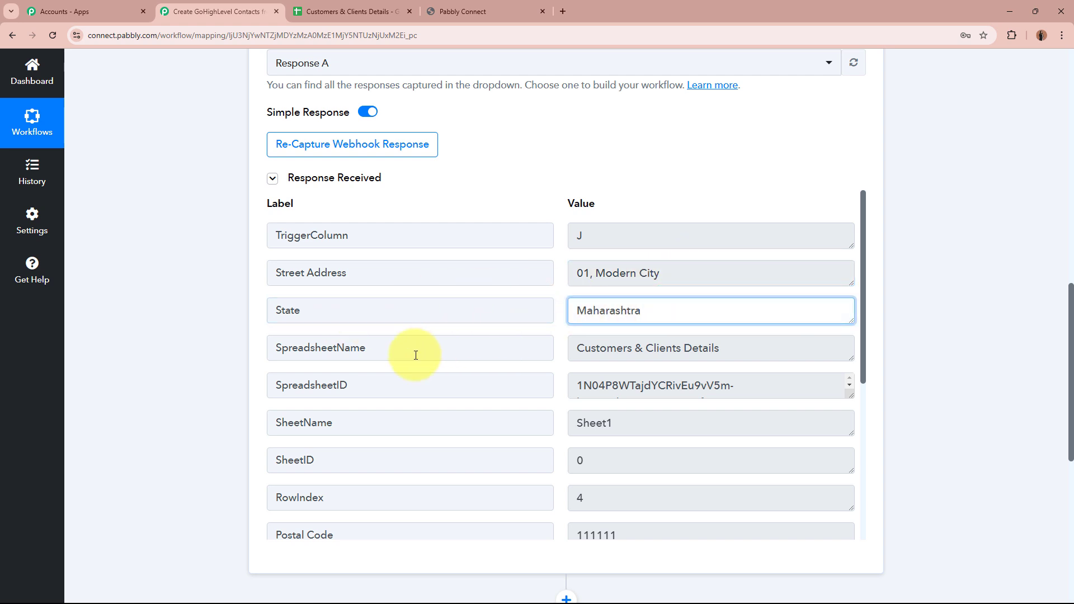
# Check the postal code, phone number, last name and first name fields in the received response.
pyautogui.scroll(-4, 416, 355)
pyautogui.click(416, 311)
pyautogui.click(717, 299)
pyautogui.click(480, 346)
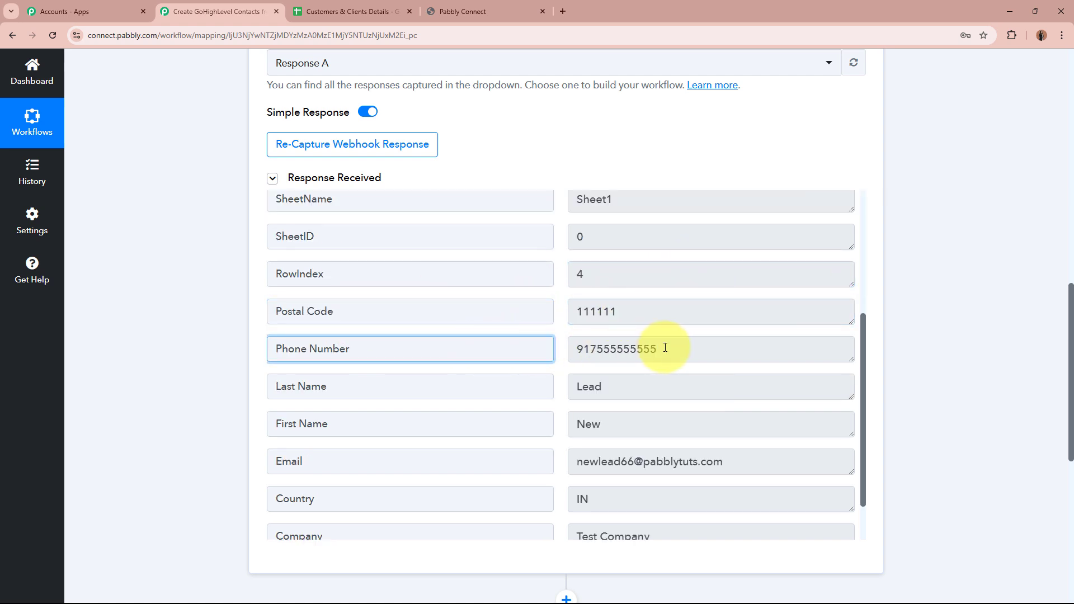
pyautogui.click(665, 348)
pyautogui.click(451, 381)
pyautogui.click(576, 391)
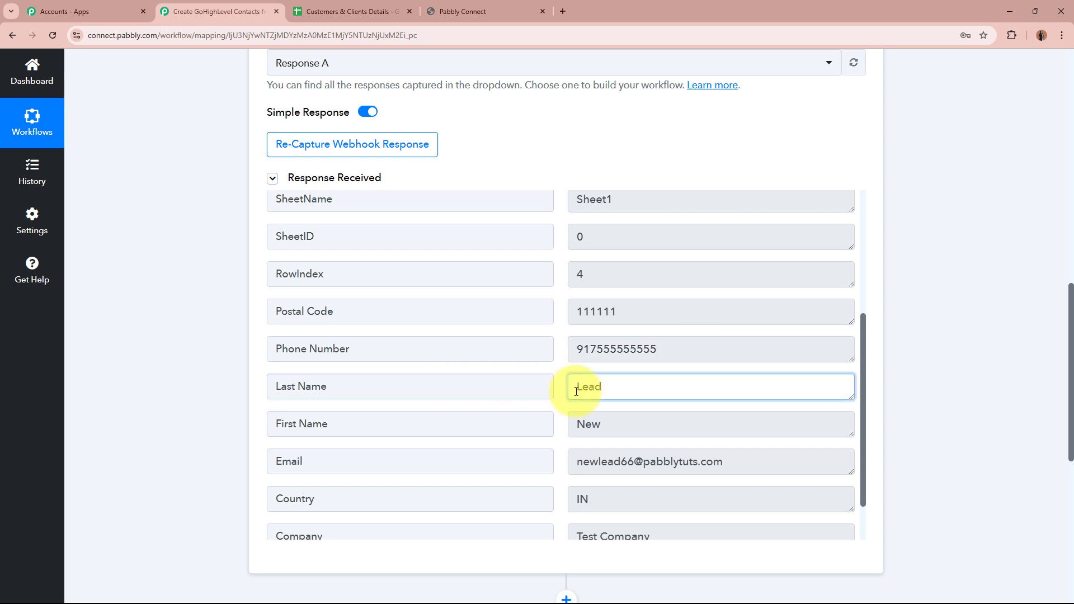
pyautogui.click(478, 425)
pyautogui.click(643, 423)
pyautogui.scroll(-1, 621, 413)
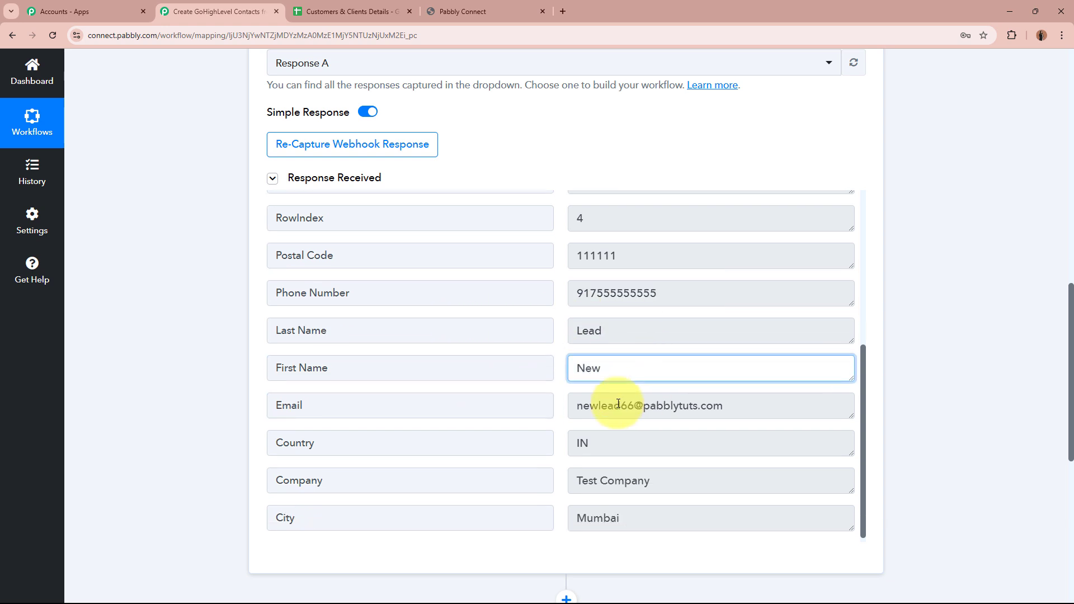
# Check the email, country, company and city fields in the received response.
pyautogui.click(499, 416)
pyautogui.click(718, 405)
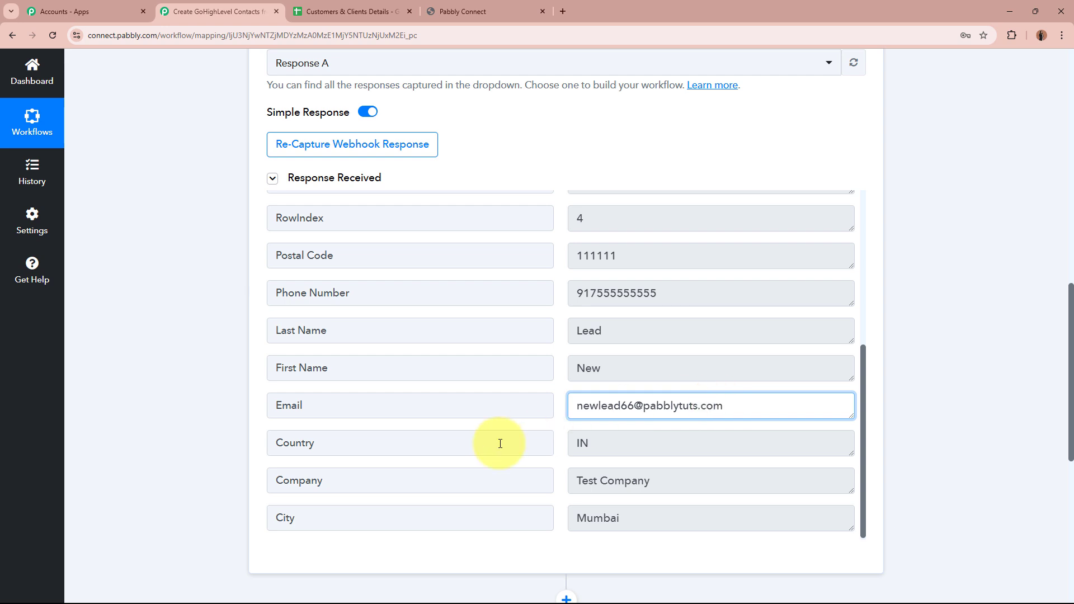
pyautogui.click(432, 446)
pyautogui.click(655, 448)
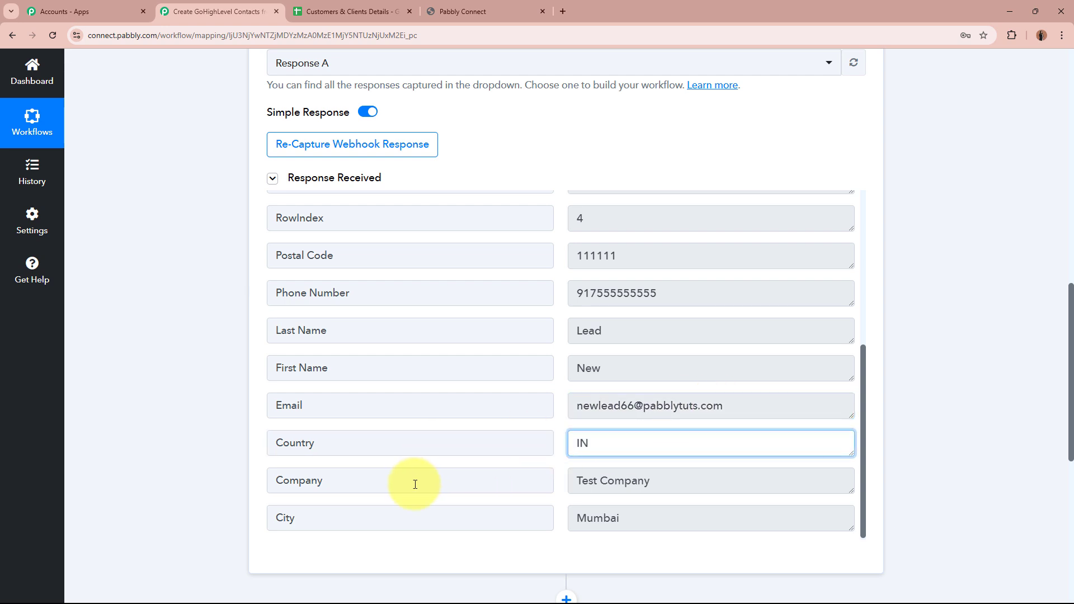
pyautogui.click(465, 480)
pyautogui.click(628, 480)
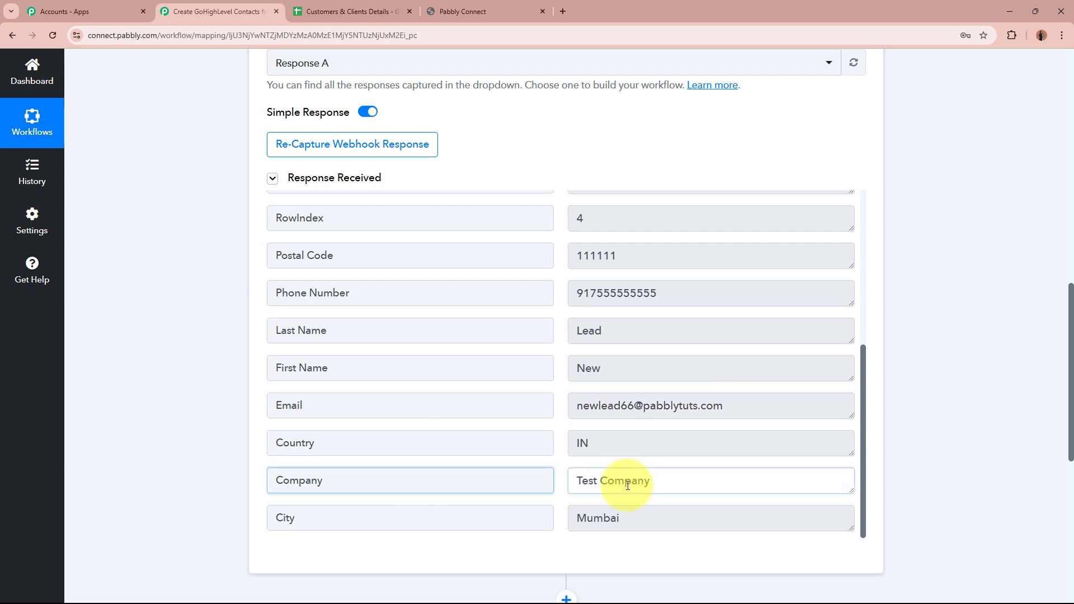
pyautogui.click(419, 522)
pyautogui.click(645, 523)
pyautogui.scroll(-1, 587, 367)
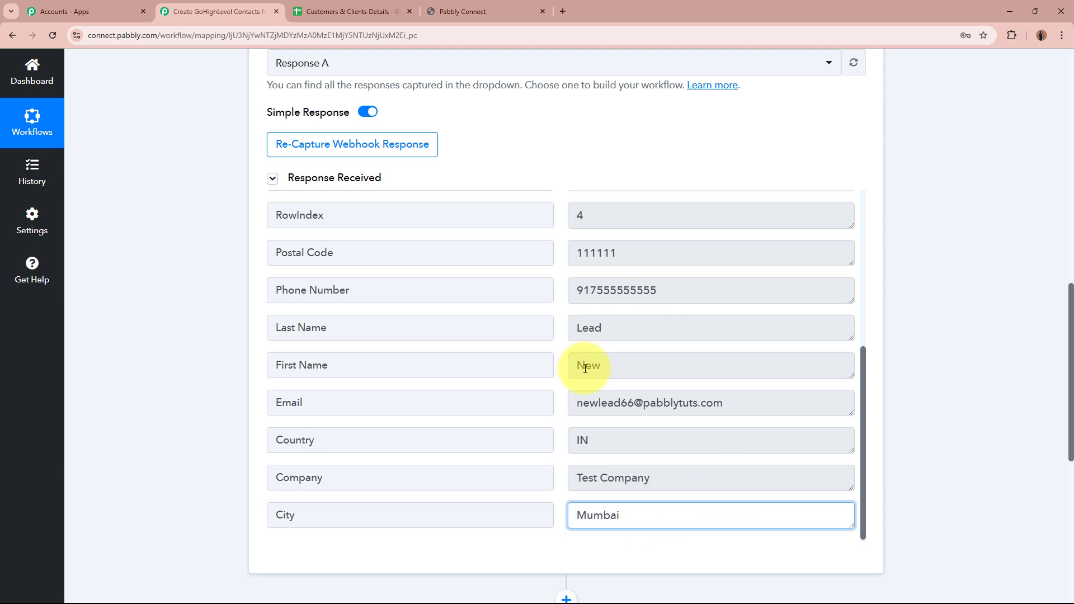
pyautogui.click(975, 374)
pyautogui.scroll(5, 594, 369)
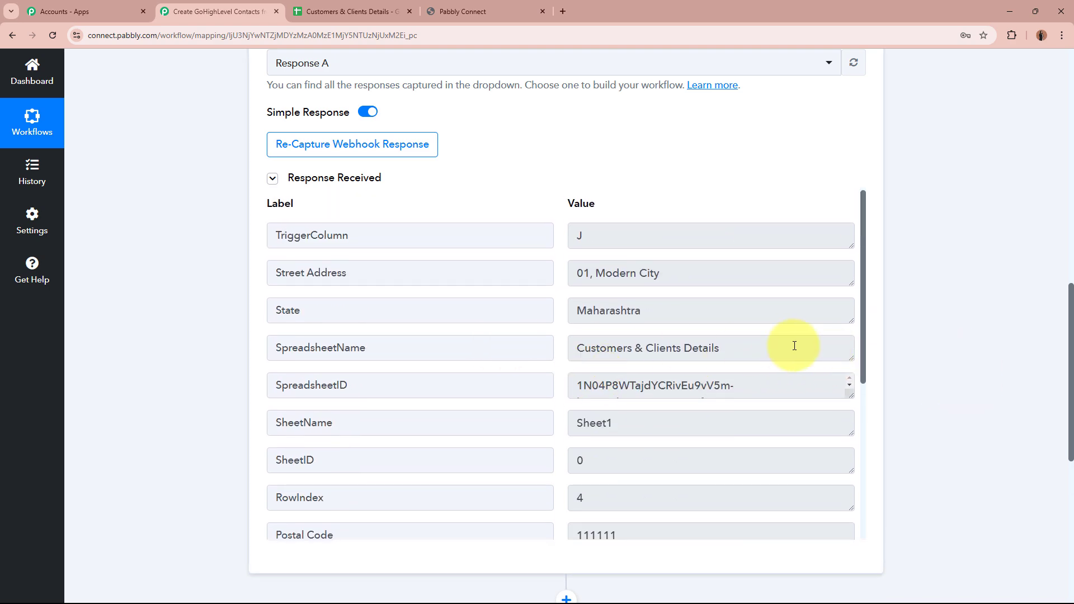
# Collapse the Google Sheets trigger step and expand the workflow's empty action step.
pyautogui.scroll(15, 945, 352)
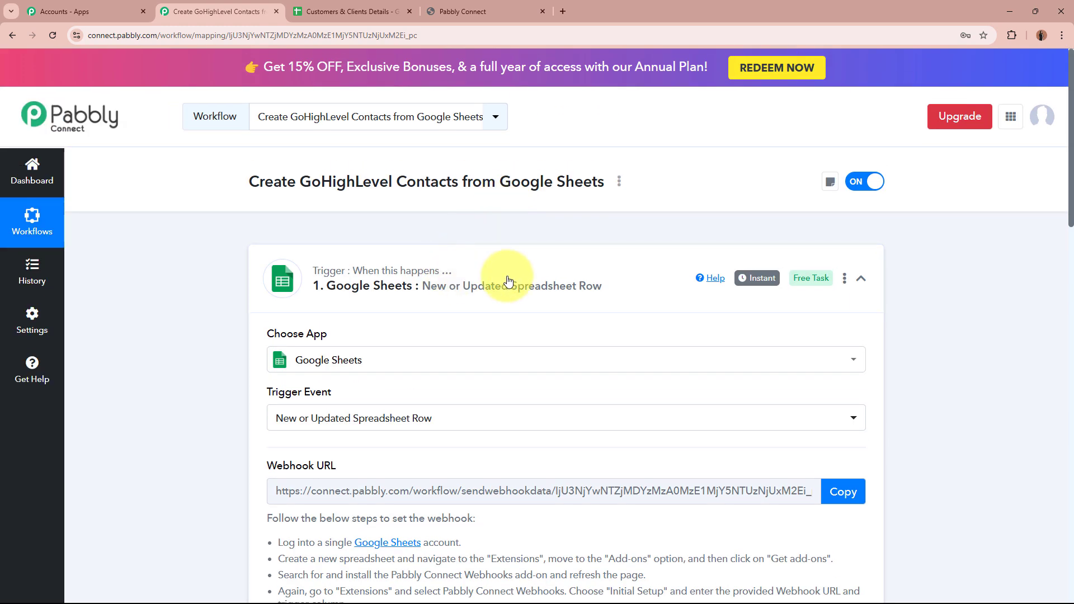
pyautogui.click(659, 281)
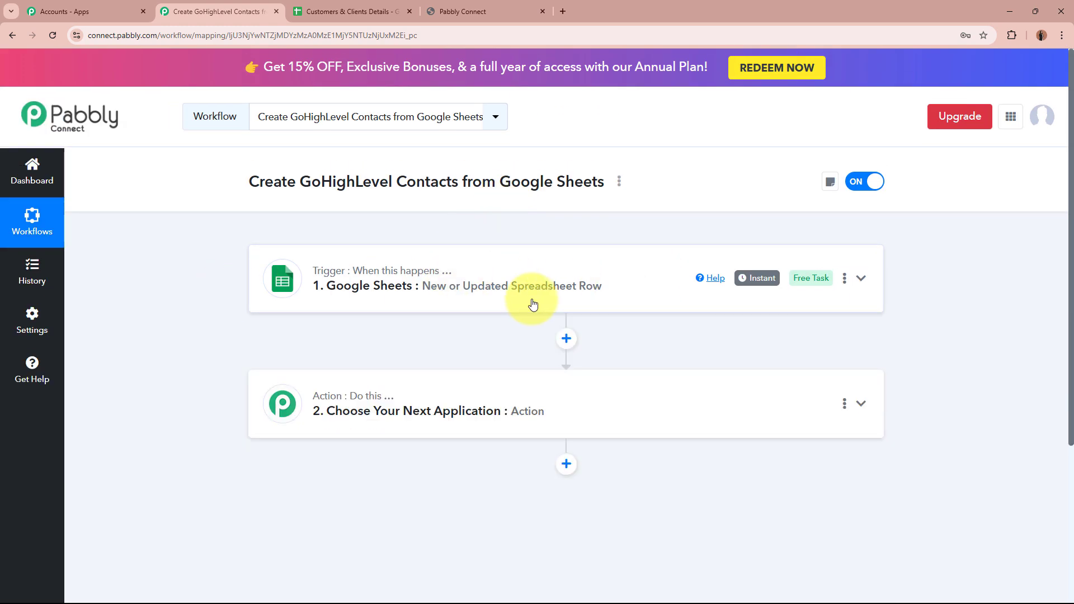
pyautogui.click(615, 422)
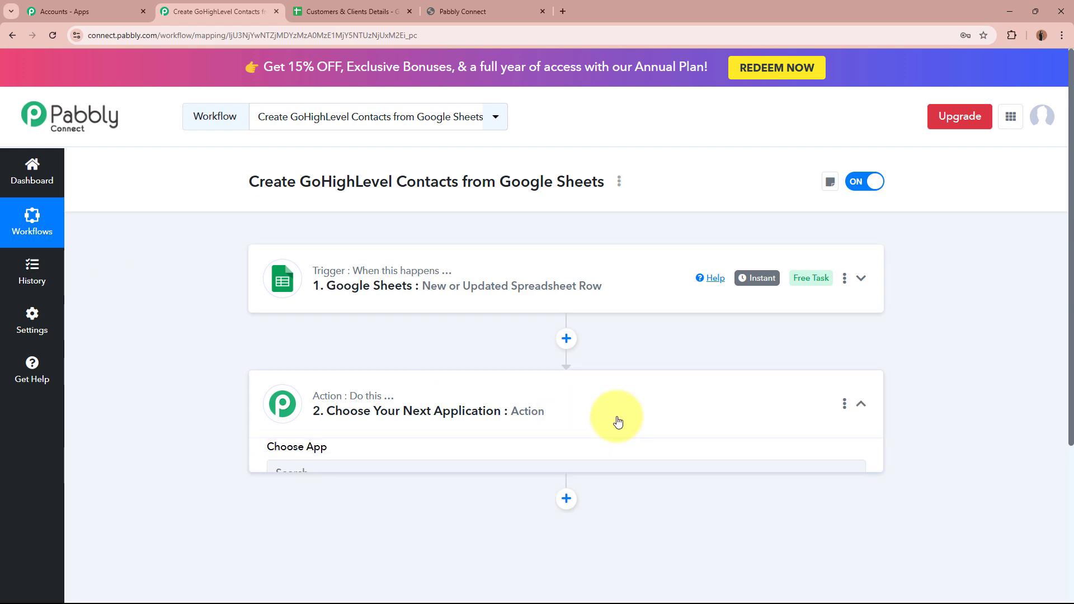
# Return from the GoHighLevel contacts list to the Pabbly Connect workflow, search the action apps for Lead and choose LeadConnector V2.
pyautogui.scroll(3, 611, 281)
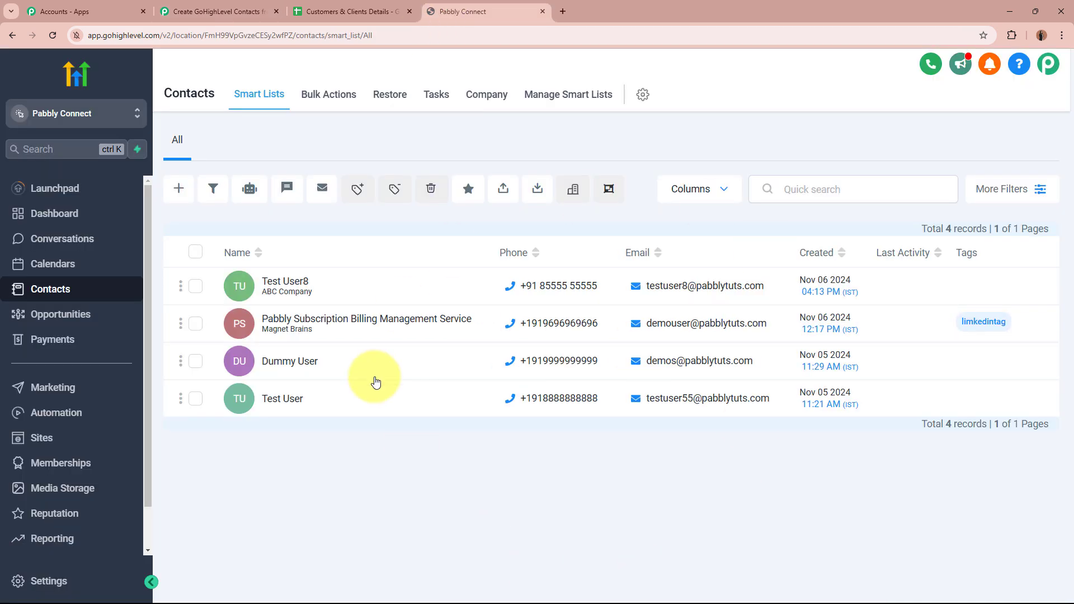
pyautogui.click(217, 12)
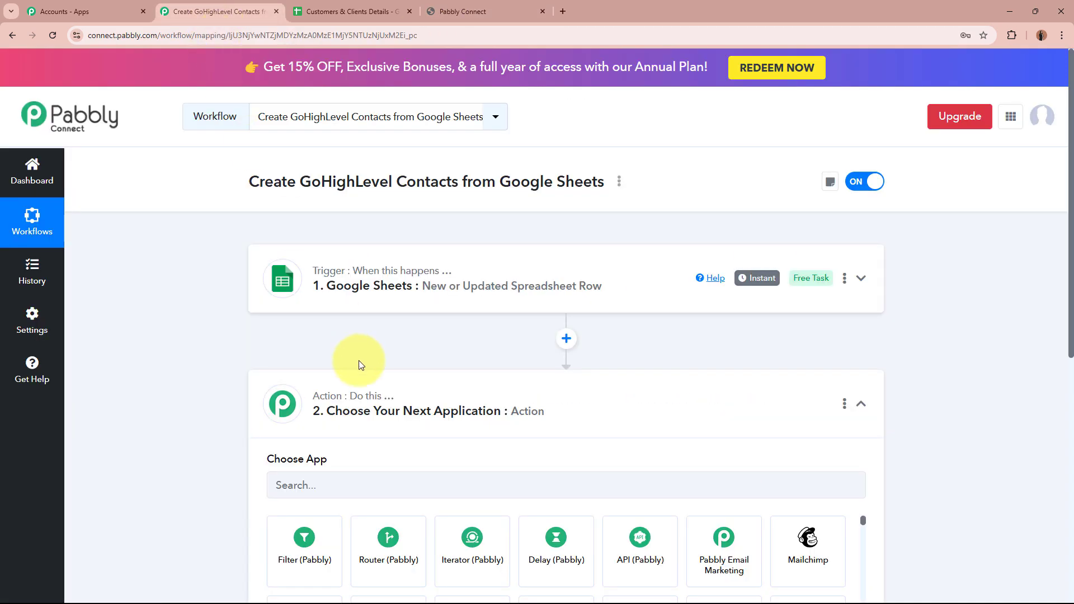
pyautogui.click(406, 483)
pyautogui.scroll(-4, 406, 484)
pyautogui.scroll(1, 422, 462)
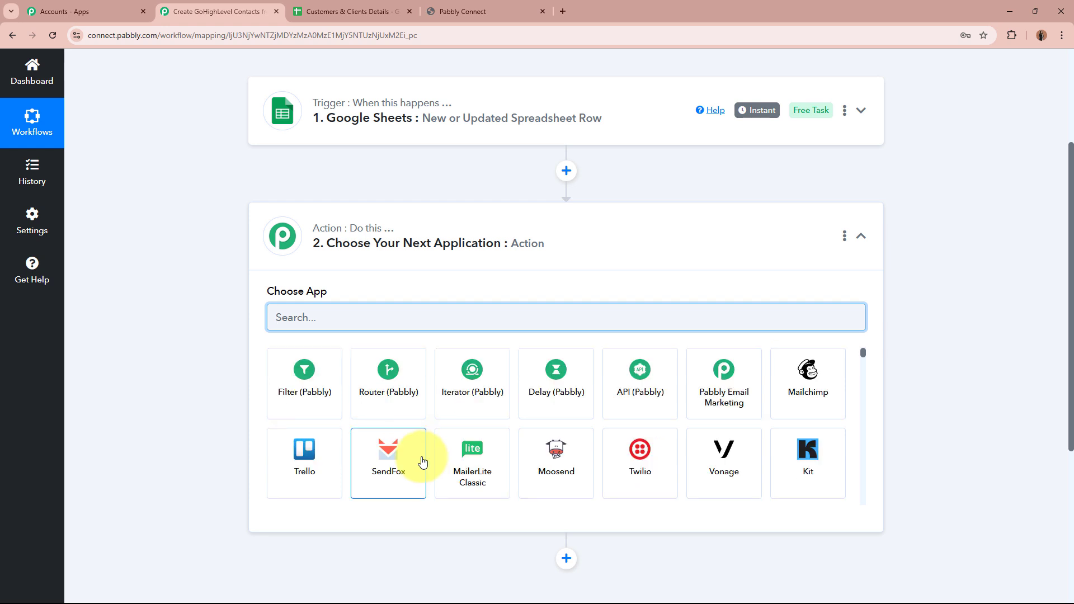
pyautogui.write('Lead')
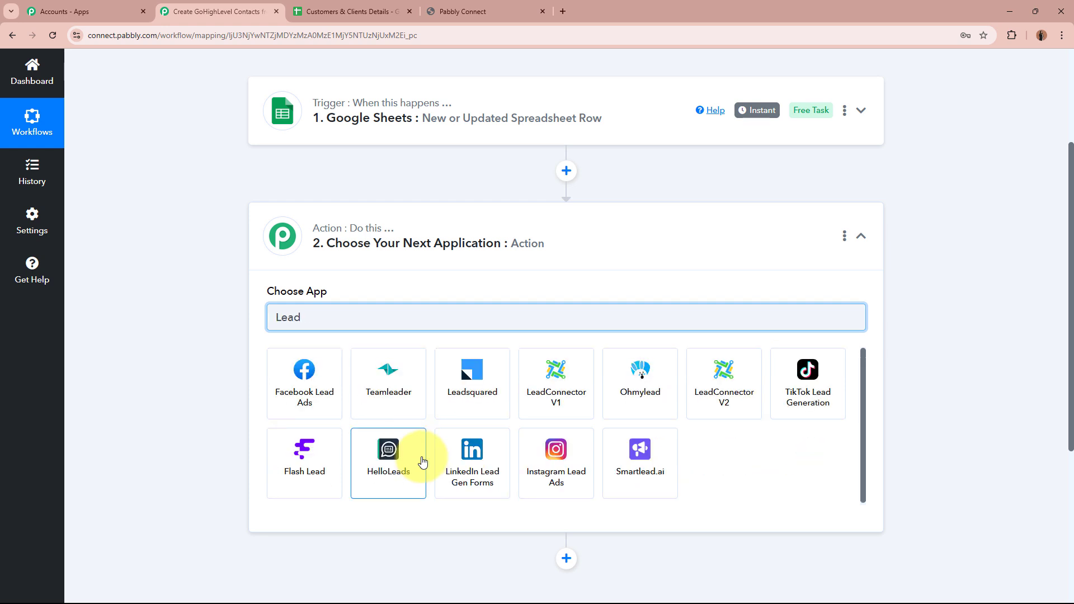
pyautogui.click(724, 396)
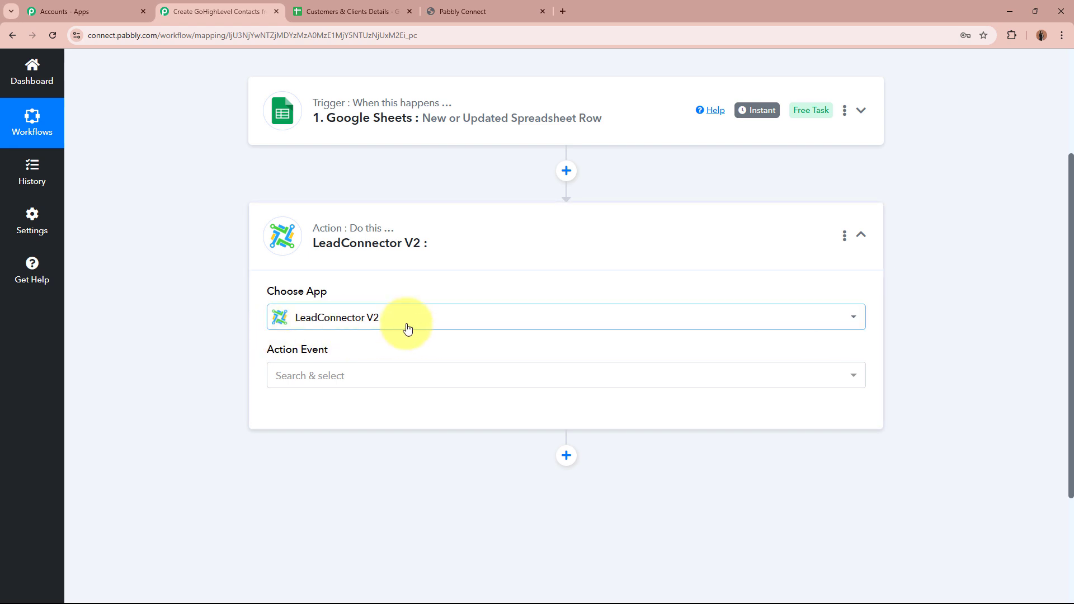
# Set the action event to Create or Update a Contact and open the LeadConnector V2 account connection setup.
pyautogui.click(383, 389)
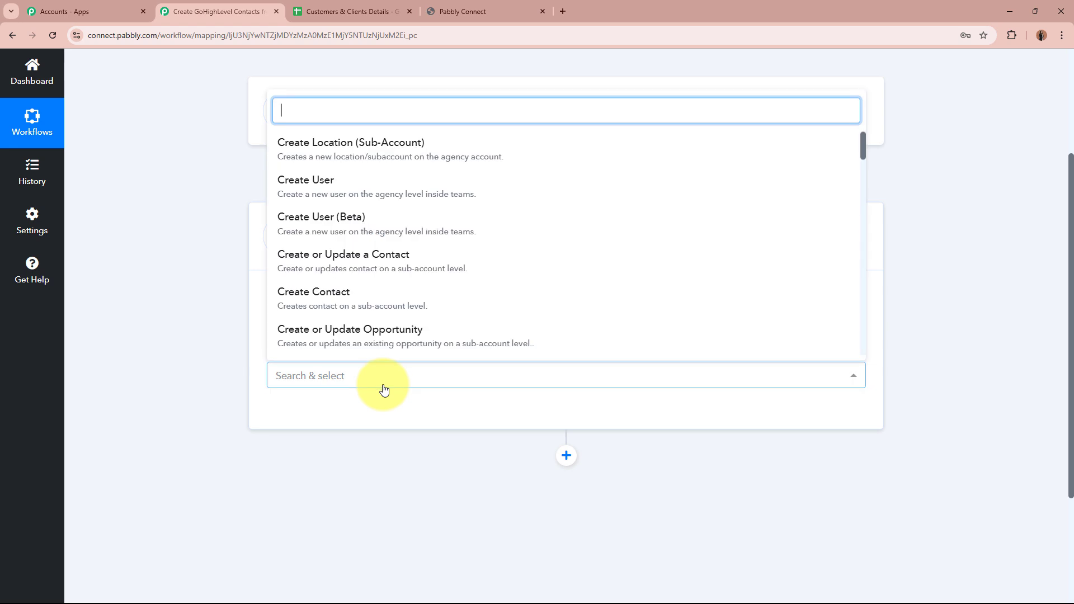
pyautogui.click(450, 260)
pyautogui.click(198, 355)
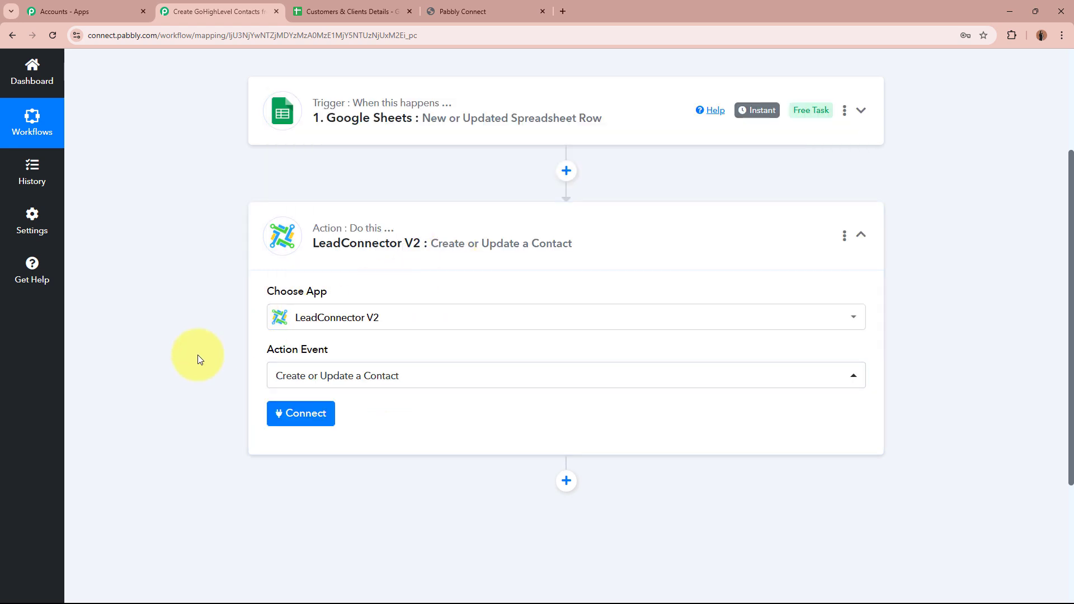
pyautogui.scroll(1, 568, 177)
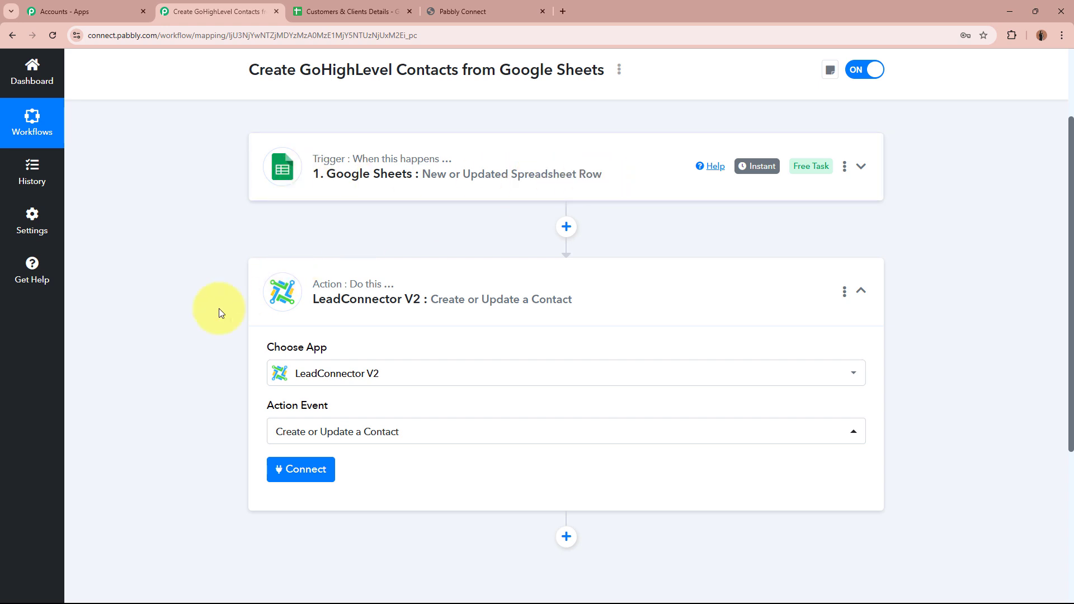
pyautogui.scroll(-3, 191, 321)
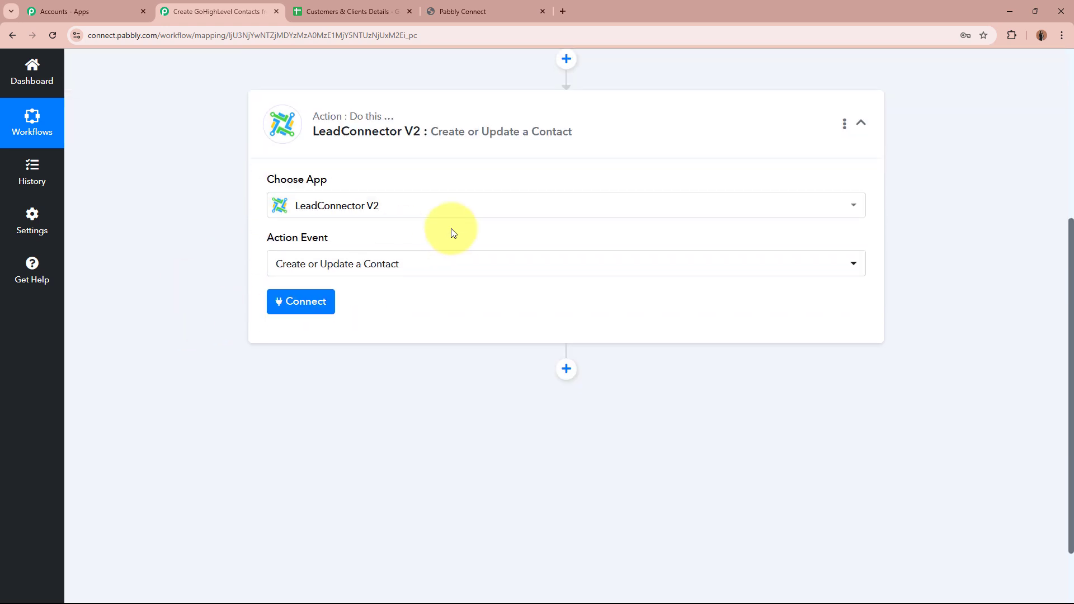
pyautogui.click(323, 302)
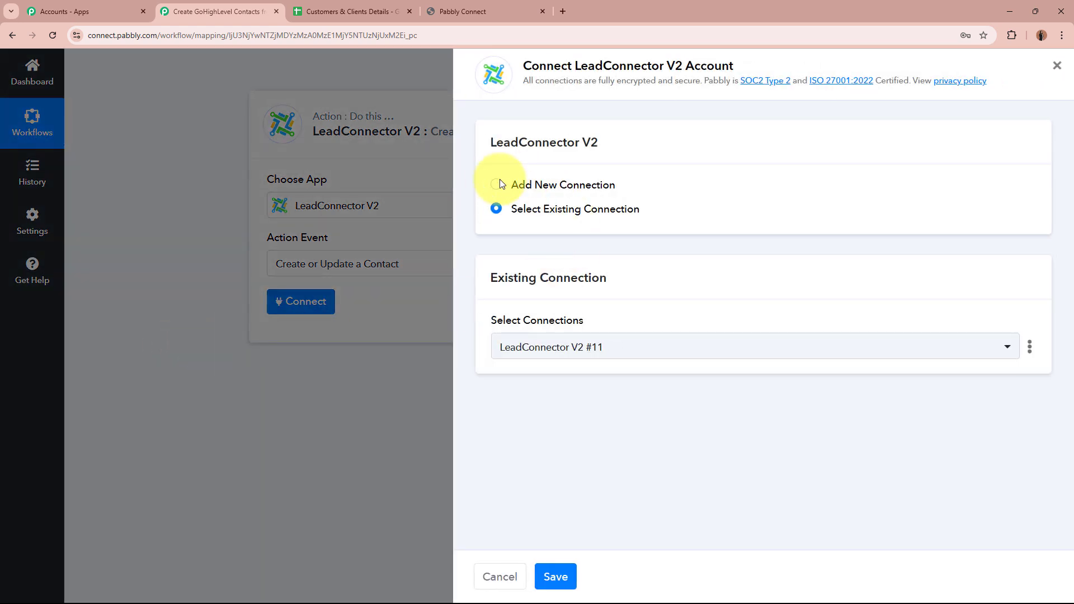
# Add a new LeadConnector V2 connection and authorize it by finding and selecting the Pabbly Connect account.
pyautogui.click(498, 184)
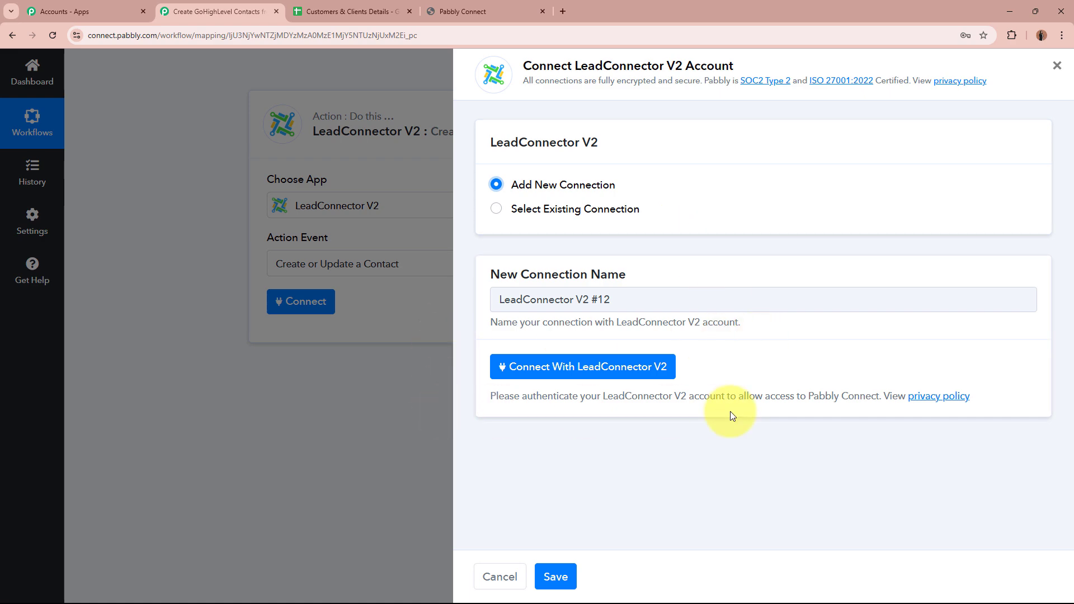
pyautogui.click(621, 365)
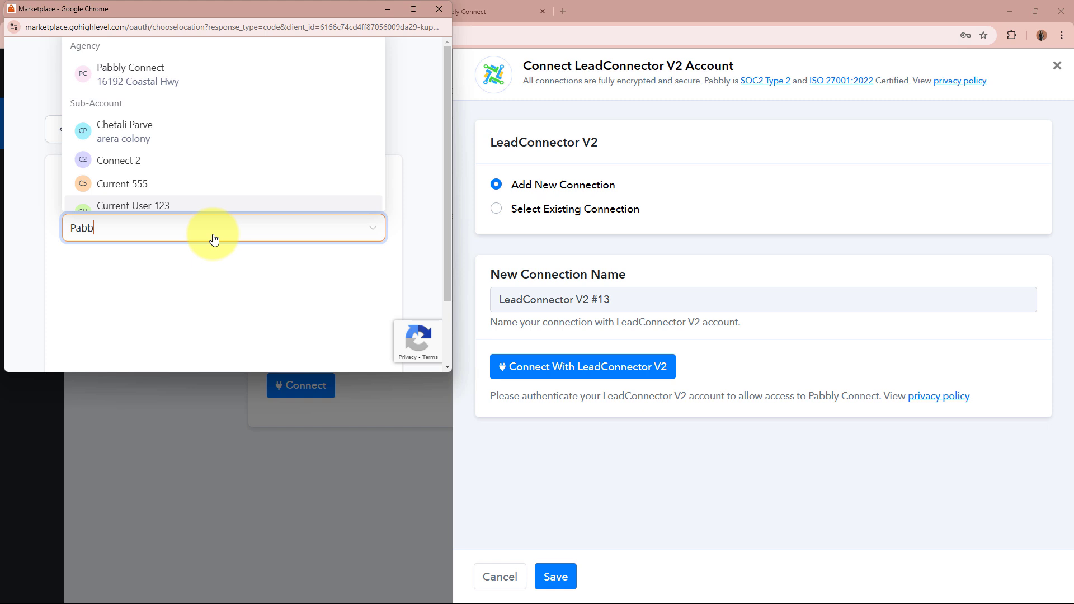
pyautogui.write('ly')
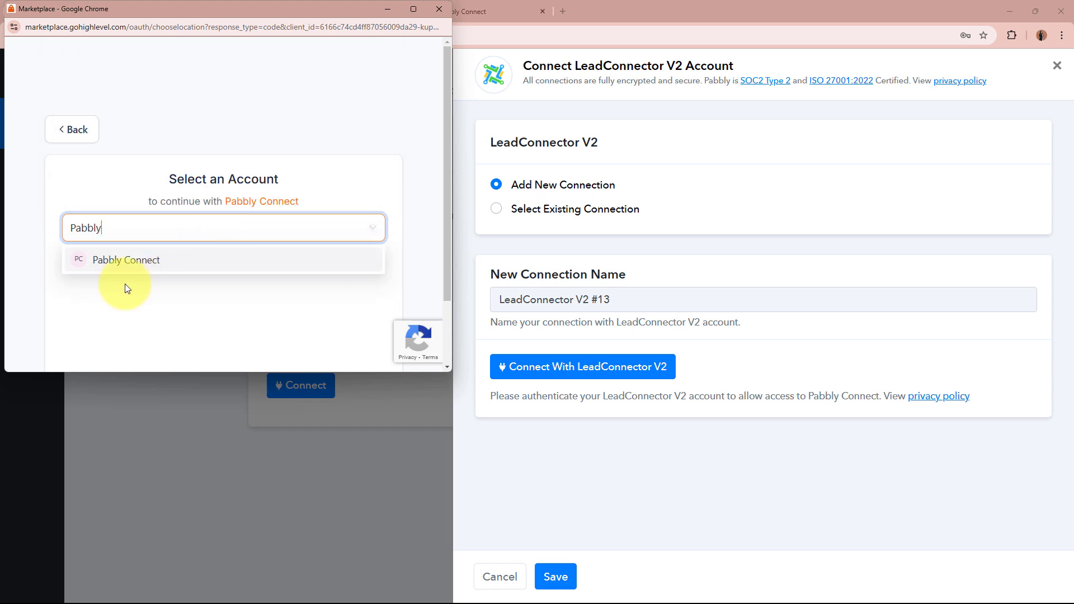
pyautogui.click(132, 268)
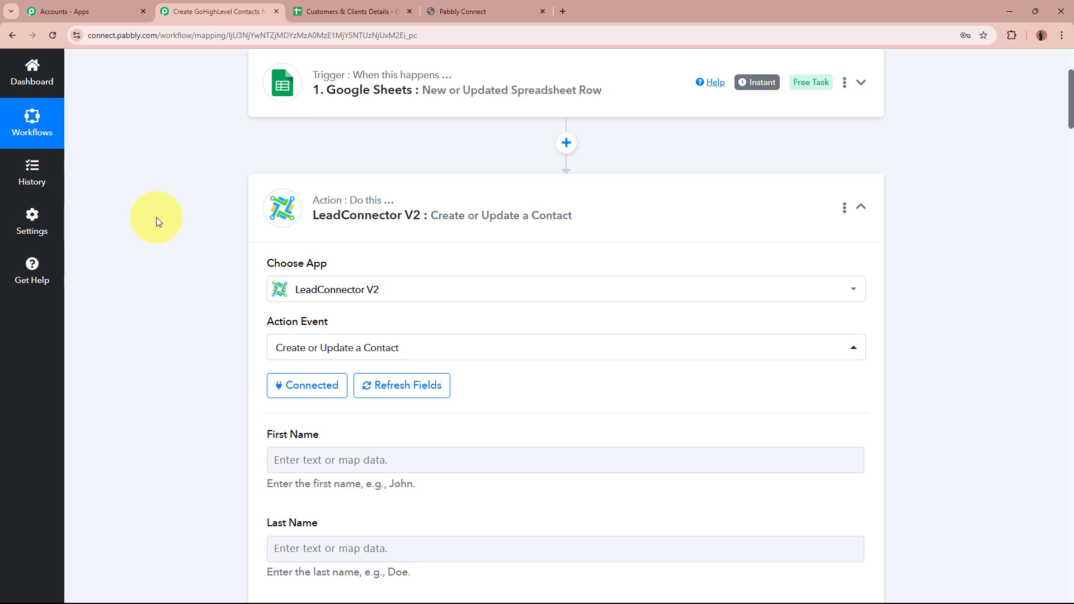
# Look through the contact fields of the LeadConnector V2 action and the data source offered for the first name.
pyautogui.scroll(-4, 199, 260)
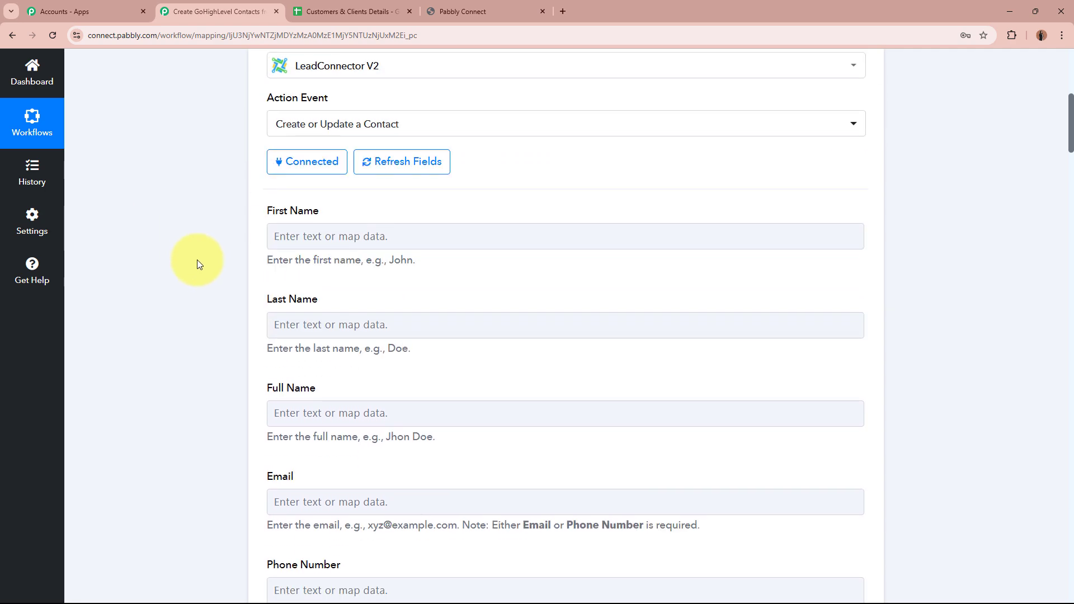
pyautogui.scroll(-7, 727, 389)
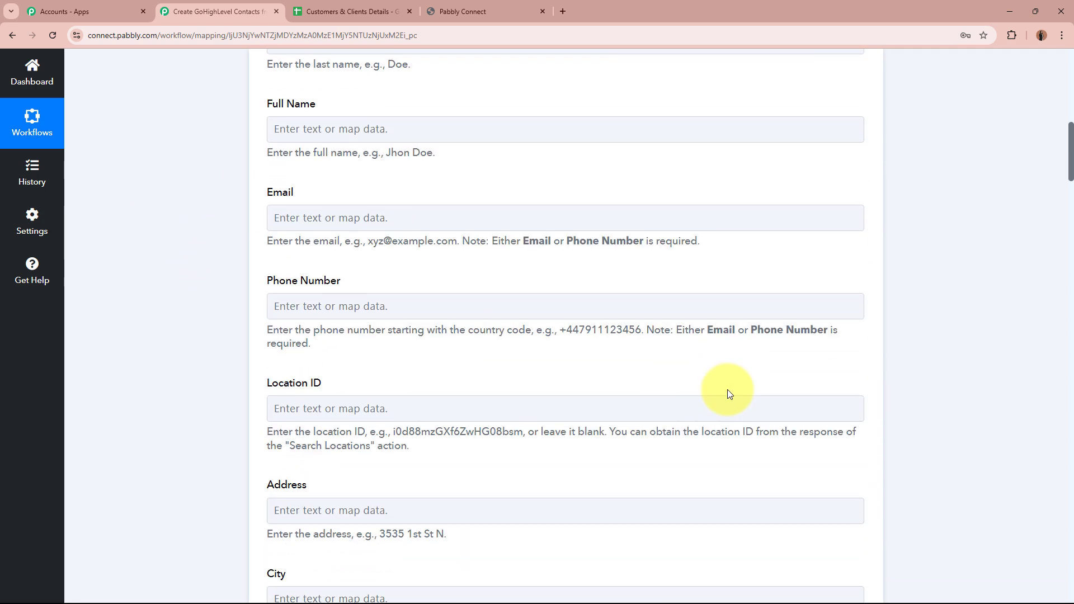
pyautogui.scroll(6, 720, 387)
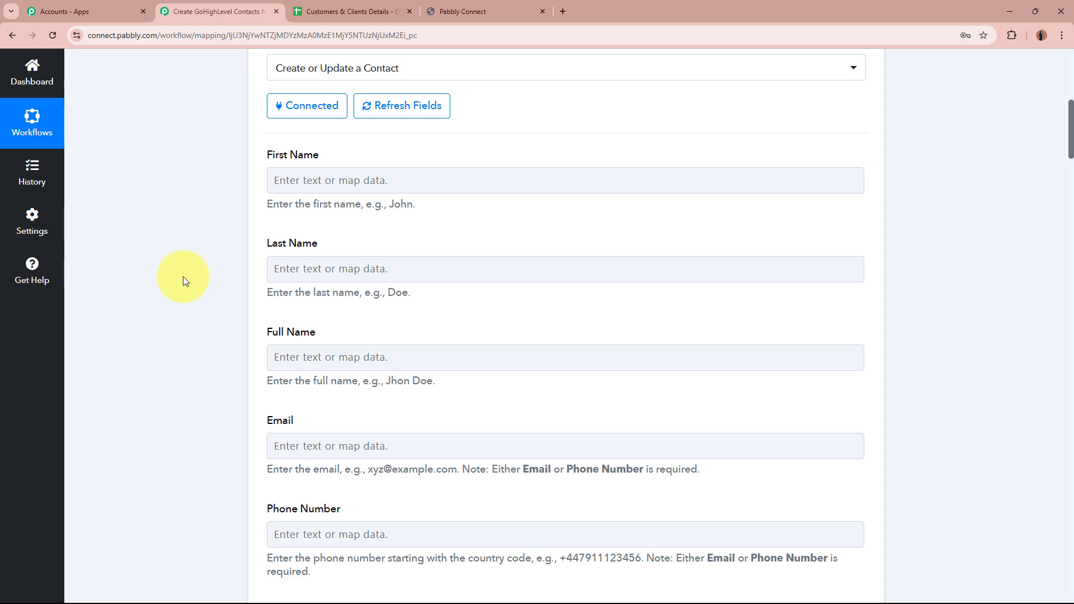
pyautogui.click(370, 178)
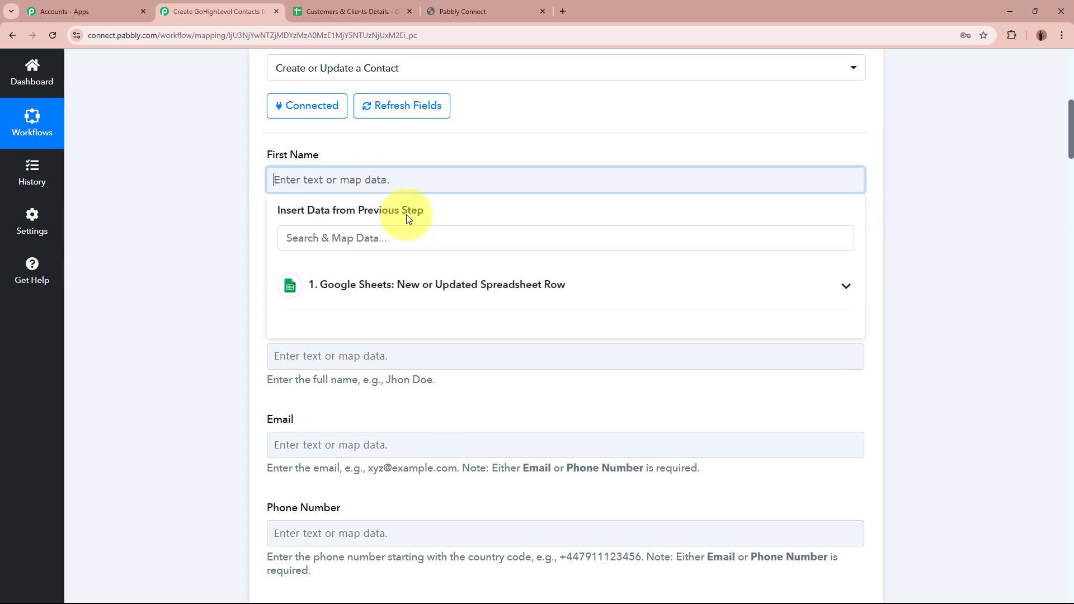
pyautogui.click(174, 247)
pyautogui.scroll(8, 175, 247)
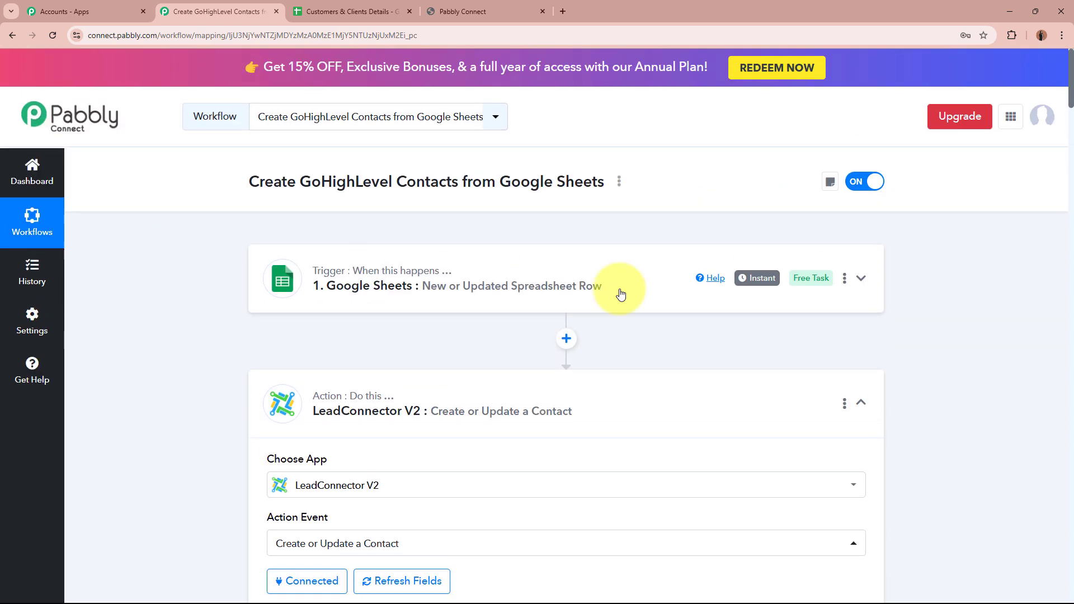
pyautogui.scroll(-7, 187, 352)
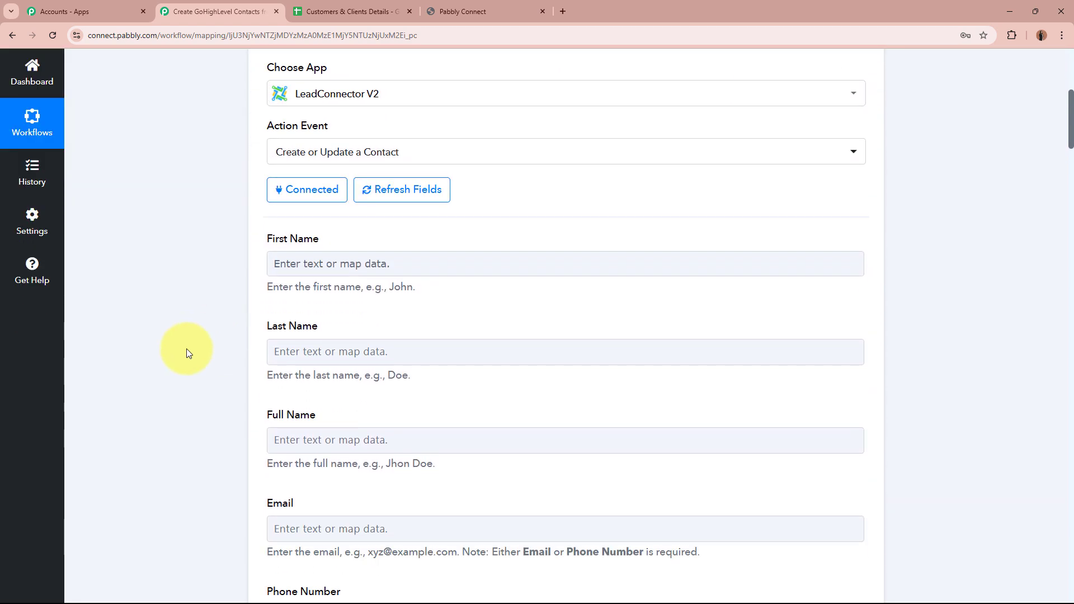
# Map the contact's First Name field to the First Name value from the Google Sheets trigger response.
pyautogui.click(344, 264)
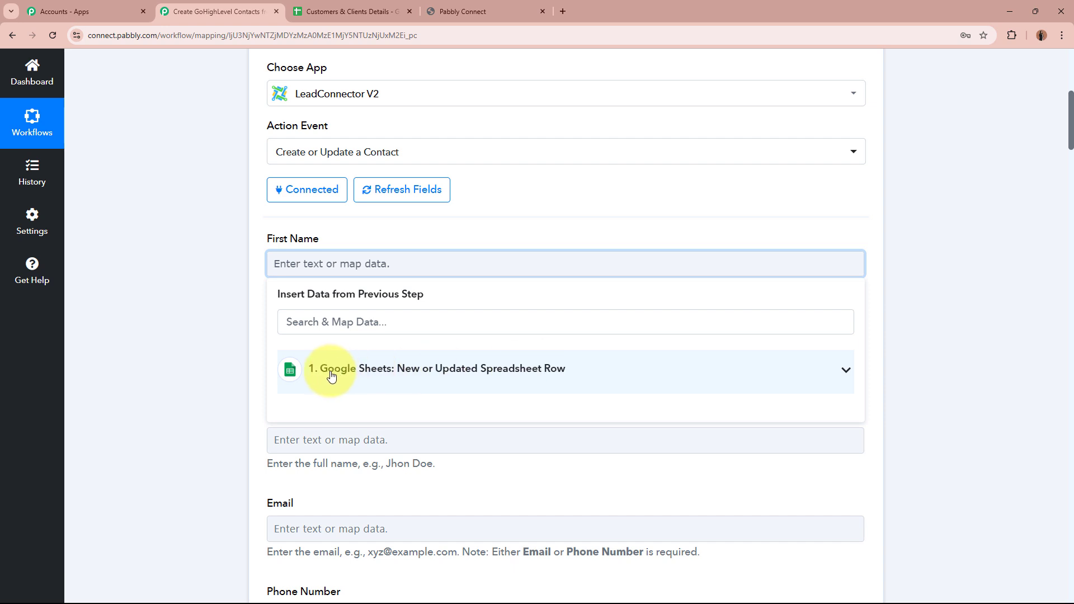
pyautogui.click(513, 373)
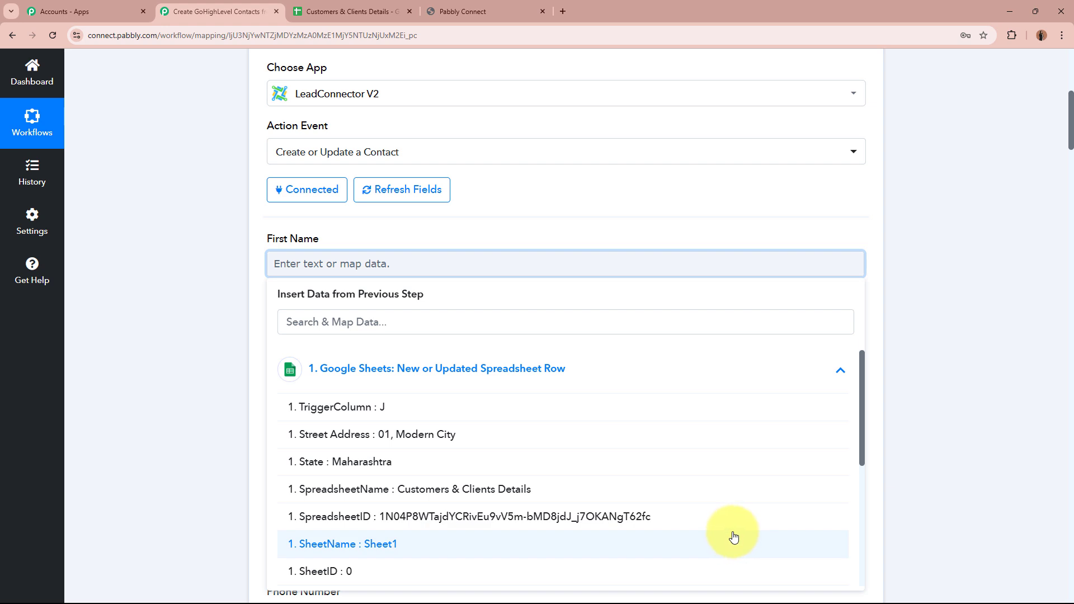
pyautogui.scroll(-2, 151, 172)
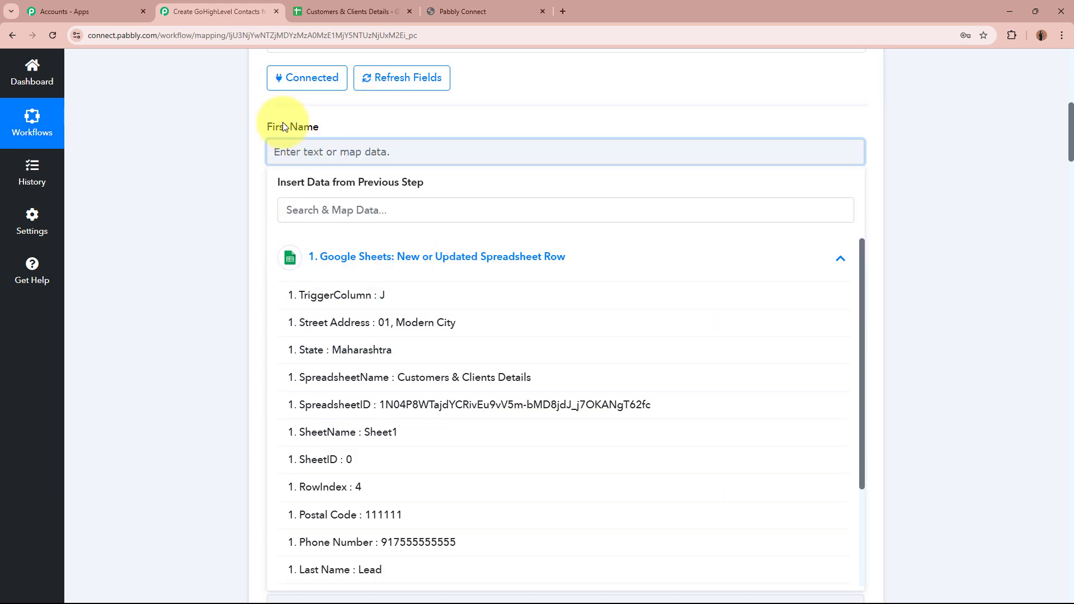
pyautogui.scroll(-3, 699, 480)
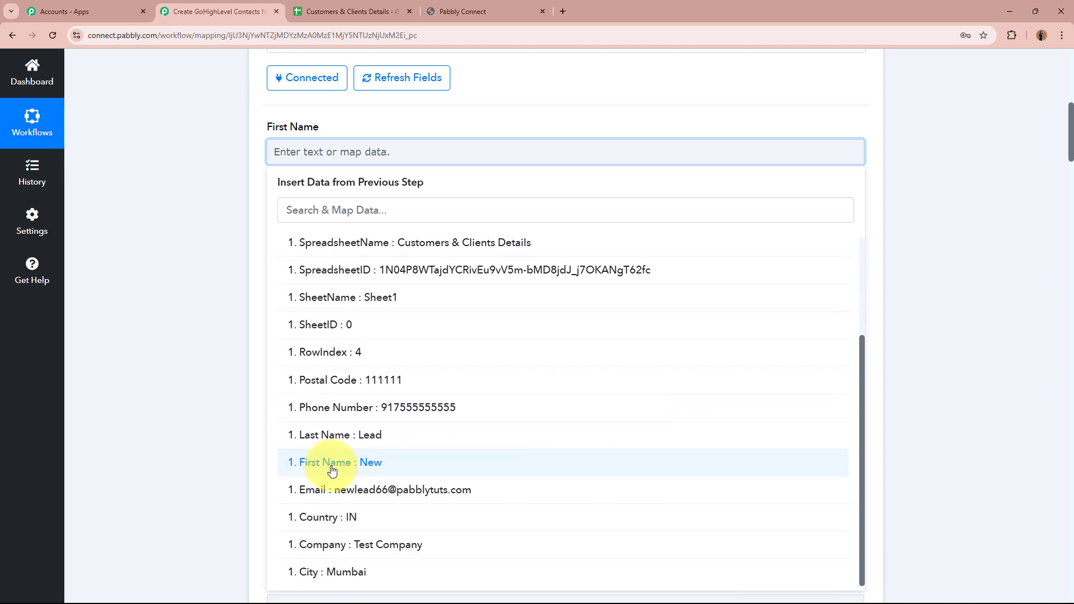
pyautogui.click(428, 466)
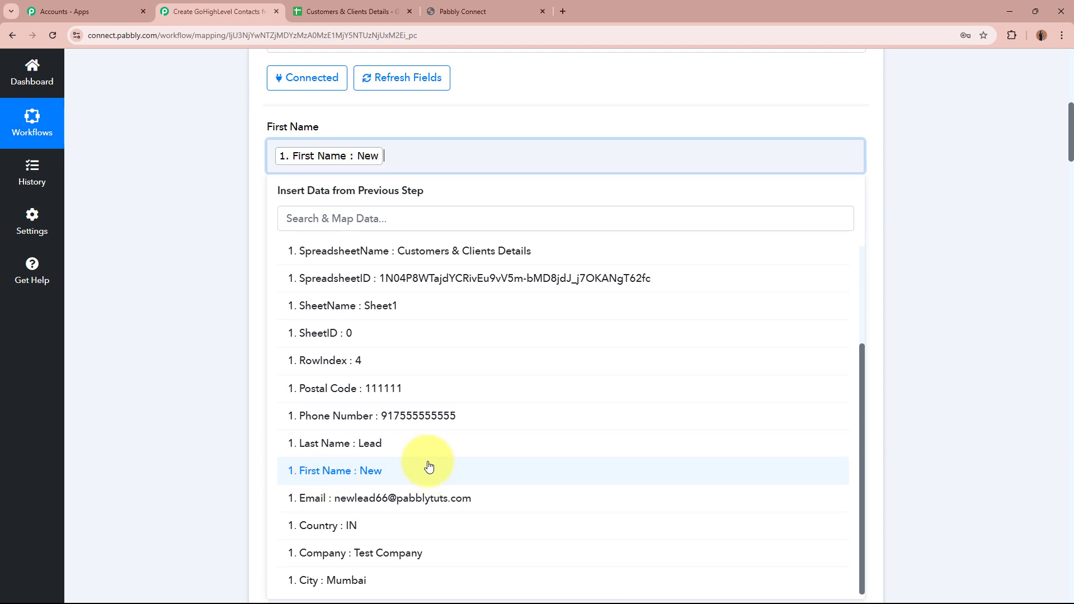
pyautogui.click(150, 303)
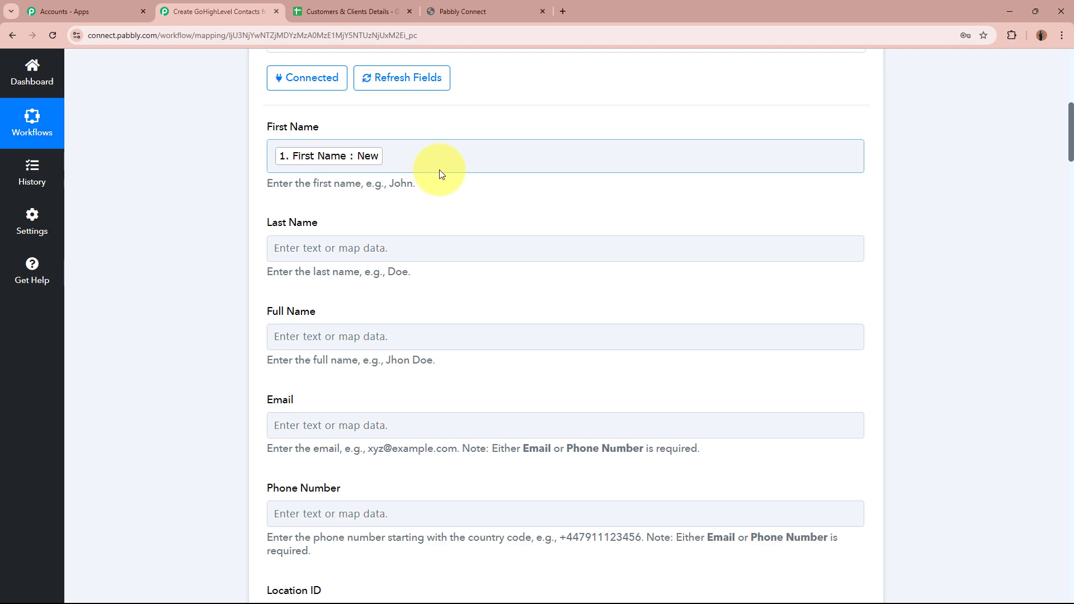
# Map the contact's Last Name field to the Last Name value from the Google Sheets trigger, leaving Full Name empty.
pyautogui.scroll(8, 413, 117)
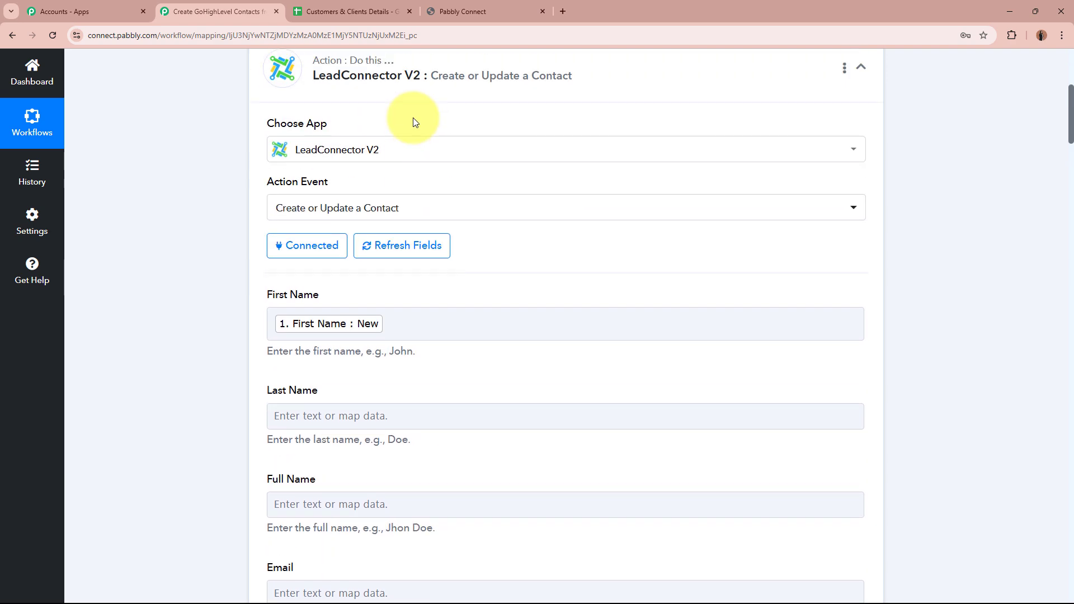
pyautogui.scroll(-7, 364, 249)
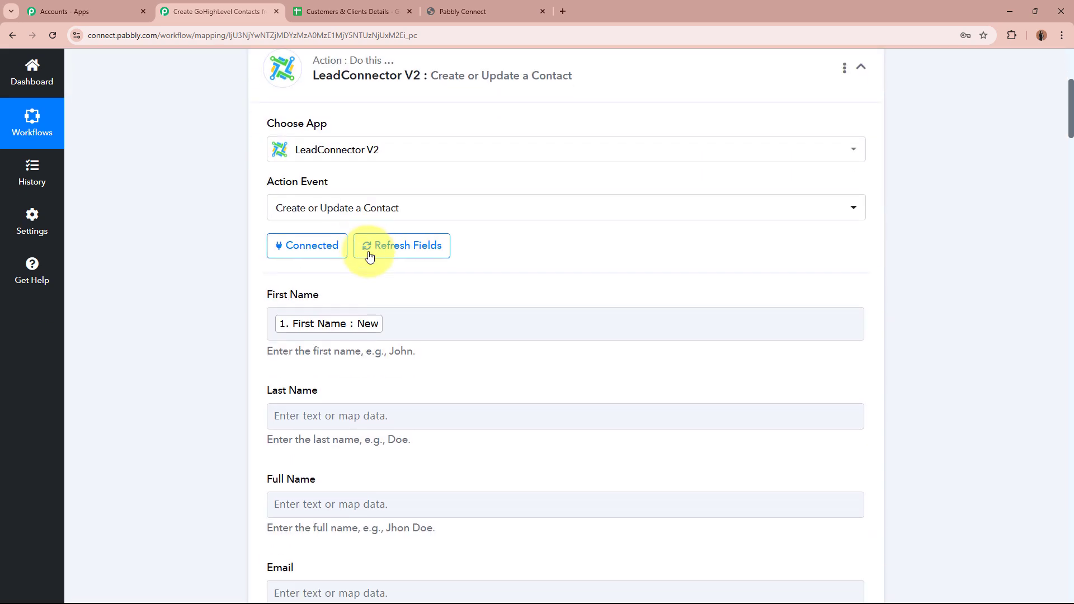
pyautogui.click(286, 236)
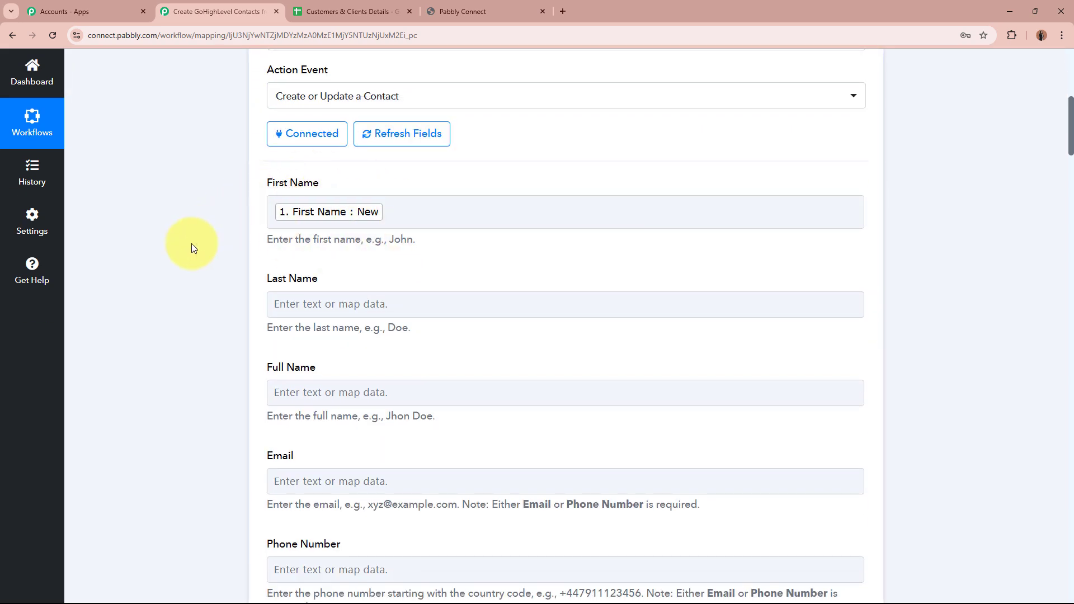
pyautogui.scroll(-3, 191, 248)
pyautogui.click(412, 140)
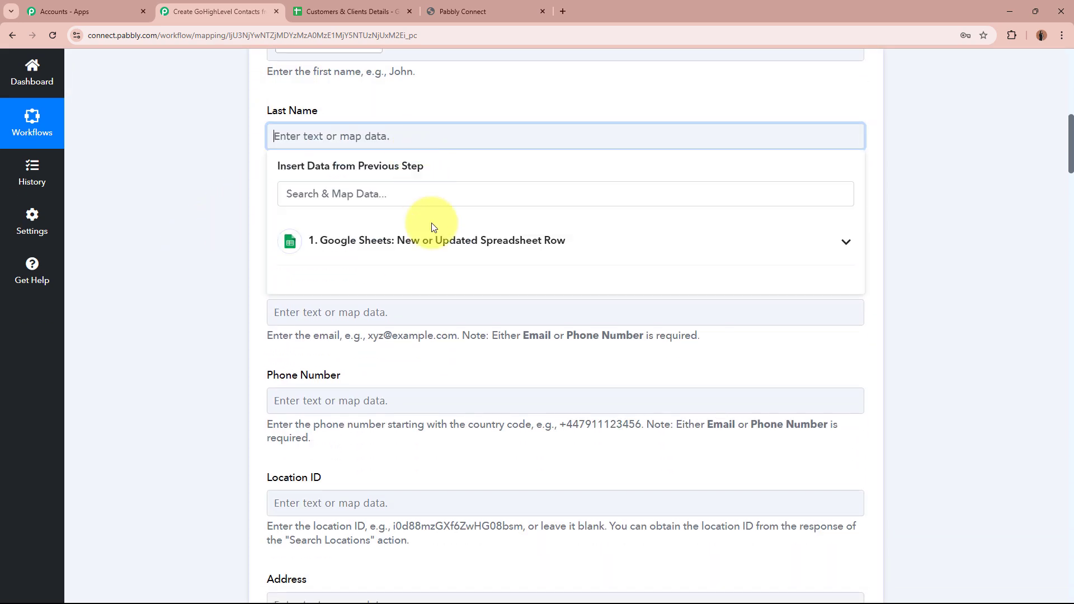
pyautogui.click(432, 226)
pyautogui.scroll(-3, 446, 347)
pyautogui.click(436, 444)
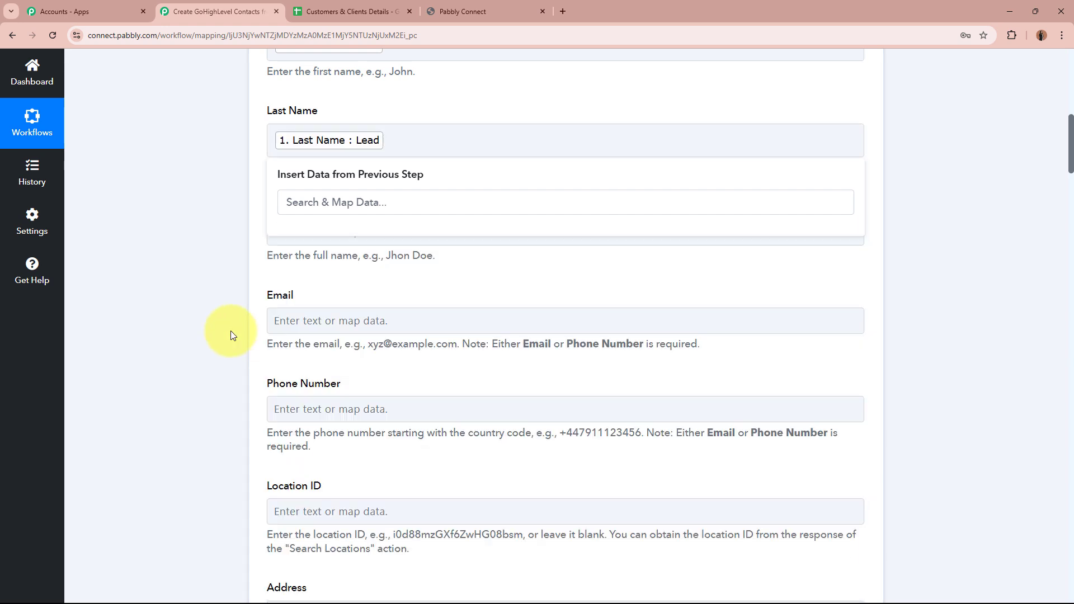
pyautogui.click(230, 331)
pyautogui.click(502, 238)
pyautogui.click(221, 189)
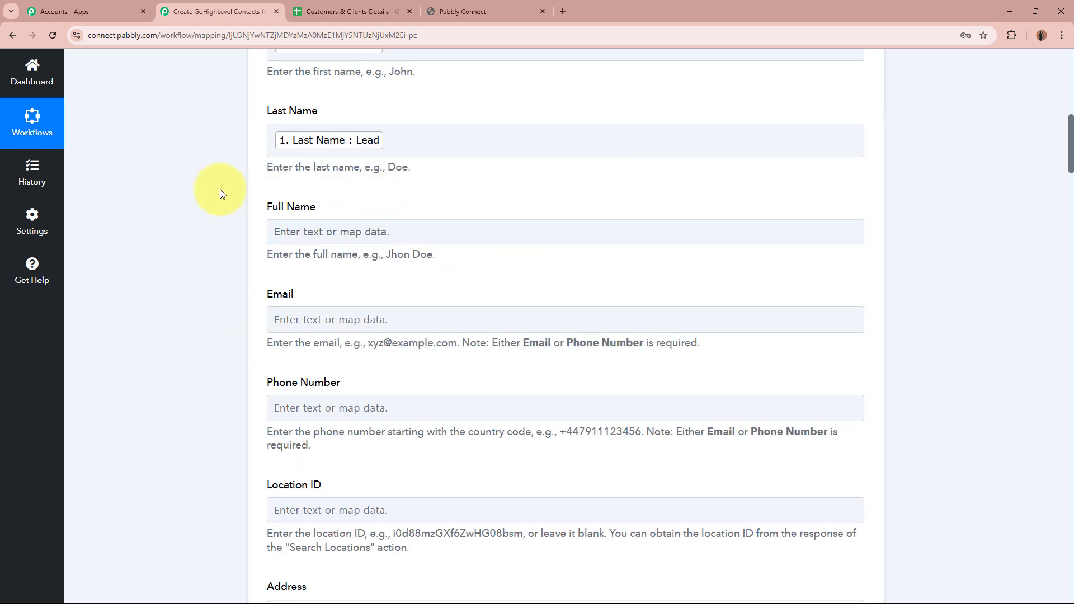
# Map the contact's Email field to the Email value from the Google Sheets trigger response.
pyautogui.scroll(-2, 193, 297)
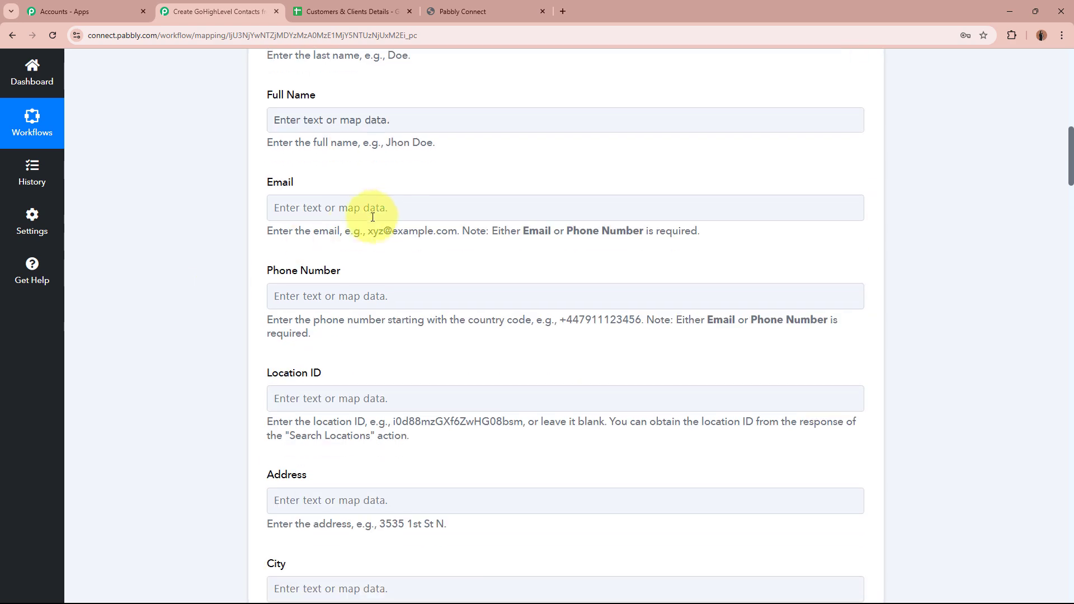
pyautogui.click(364, 209)
pyautogui.click(456, 313)
pyautogui.scroll(-4, 505, 470)
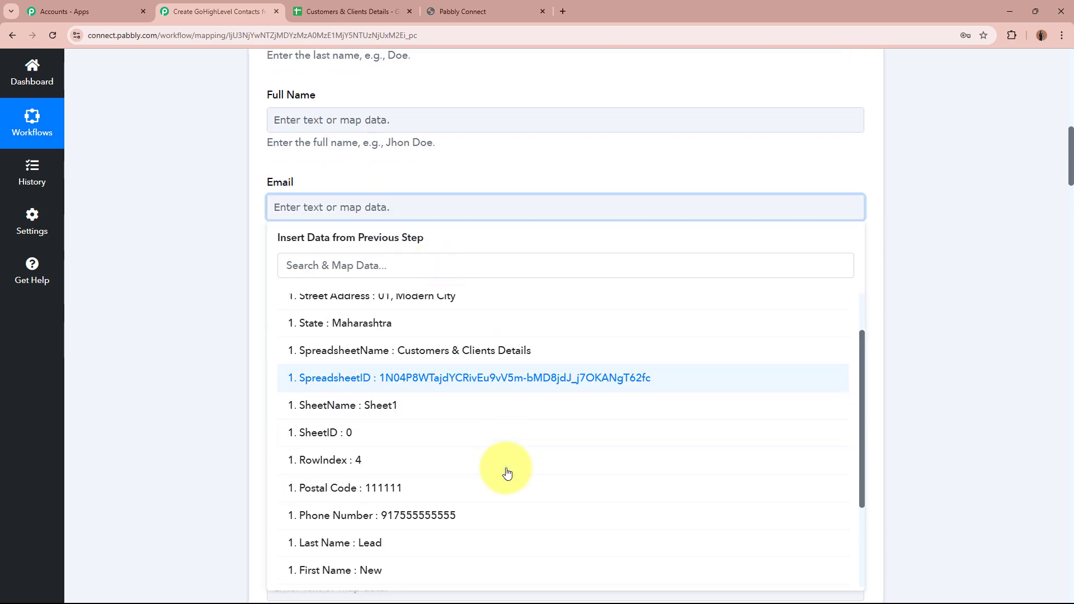
pyautogui.click(472, 487)
pyautogui.click(156, 308)
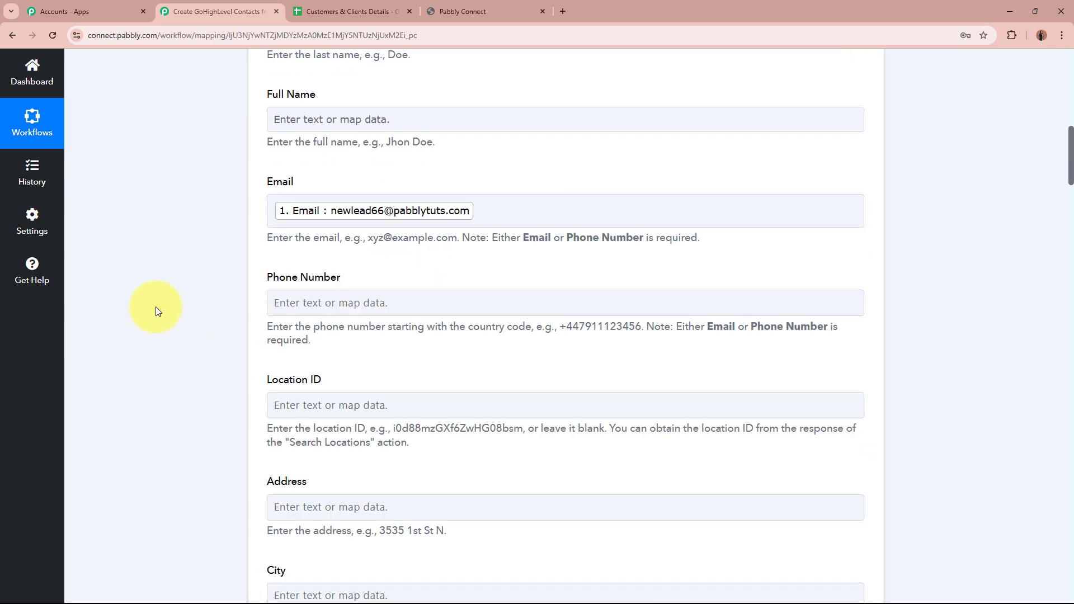
# Map the contact's Phone Number field to the Phone Number value from the Google Sheets trigger response.
pyautogui.scroll(-2, 402, 169)
pyautogui.click(332, 192)
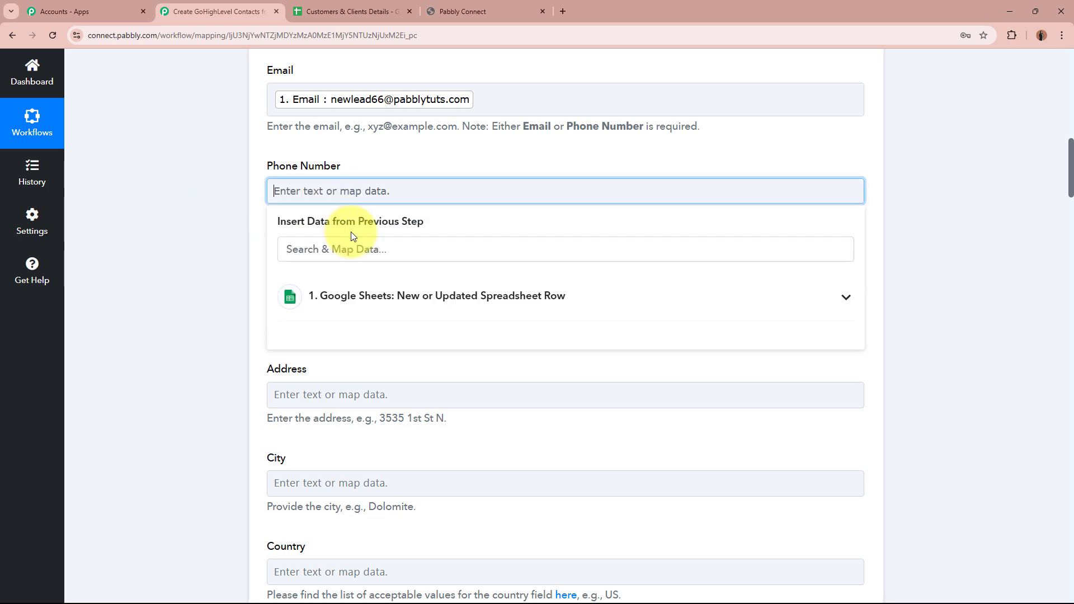
pyautogui.click(388, 304)
pyautogui.scroll(-3, 438, 493)
pyautogui.click(432, 414)
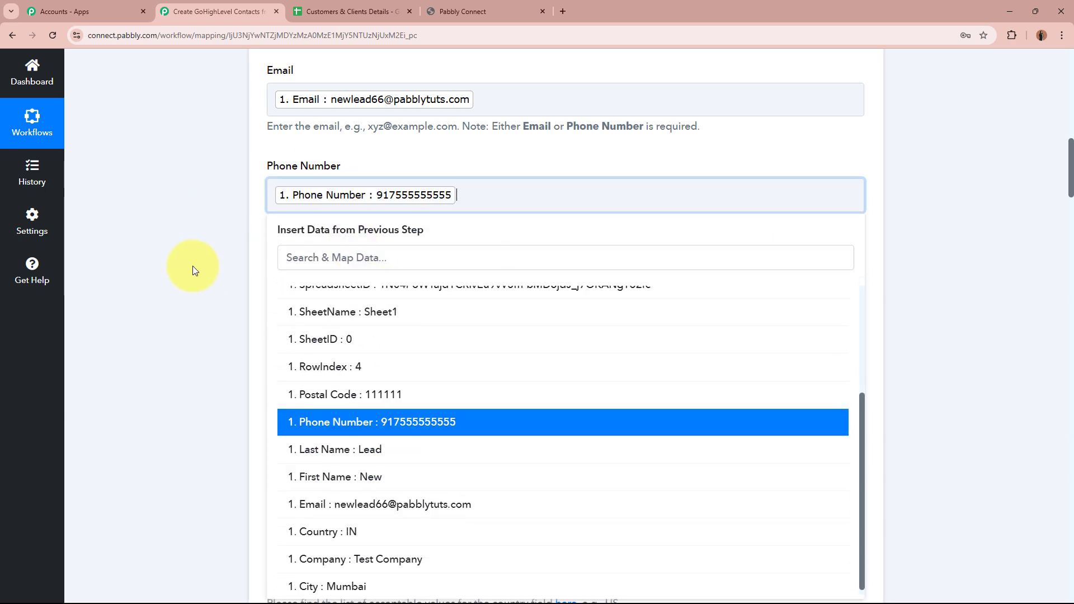
pyautogui.click(191, 263)
# Leave Location ID blank and map the contact's Address field to the Street Address value from the Google Sheets trigger.
pyautogui.scroll(-2, 293, 185)
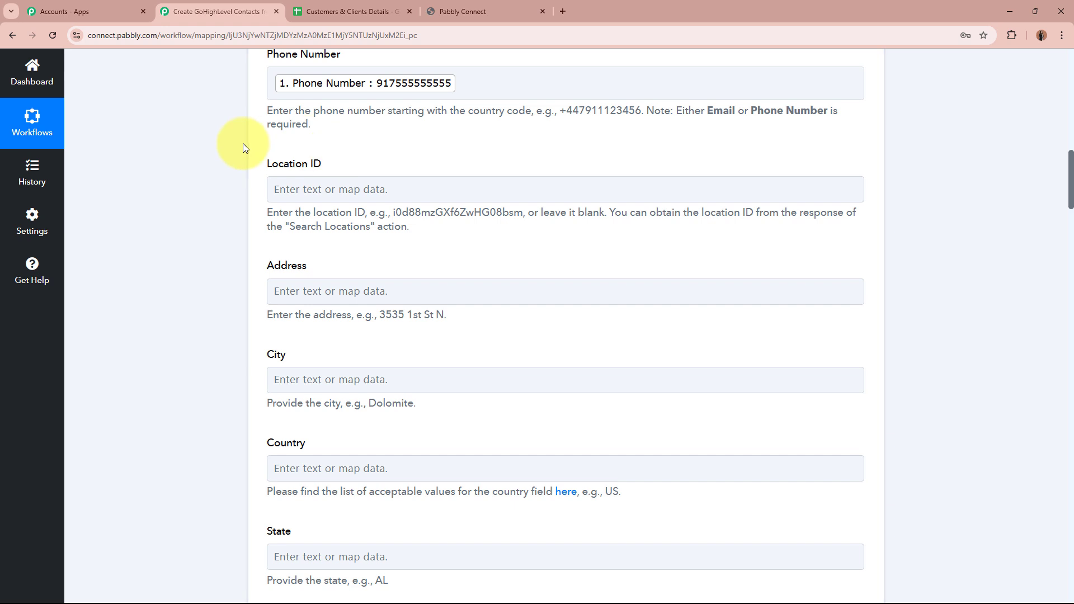
pyautogui.click(801, 192)
pyautogui.scroll(-3, 257, 224)
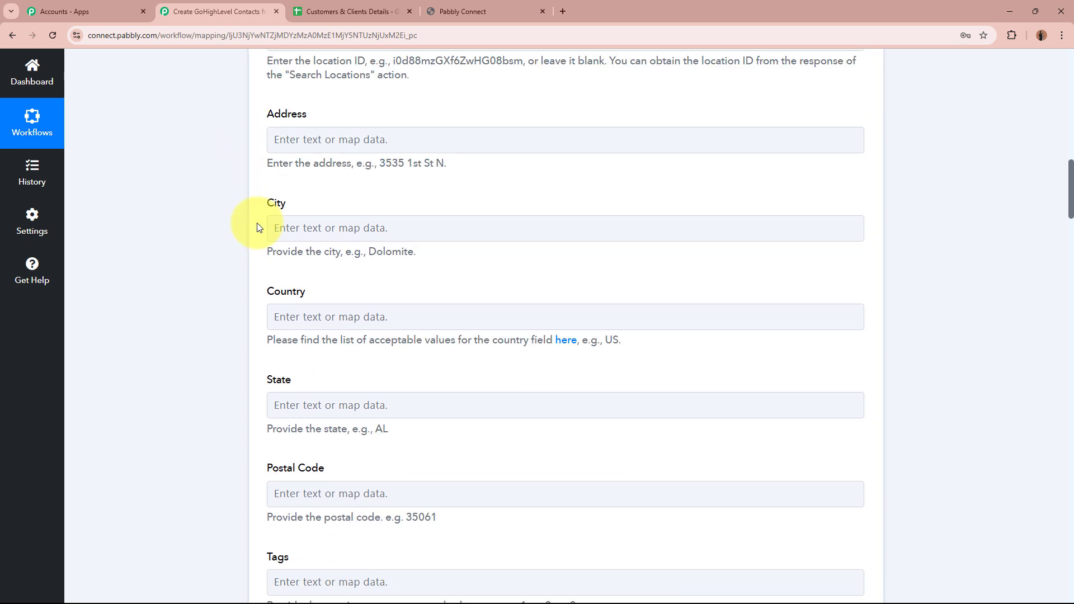
pyautogui.click(307, 122)
pyautogui.click(422, 239)
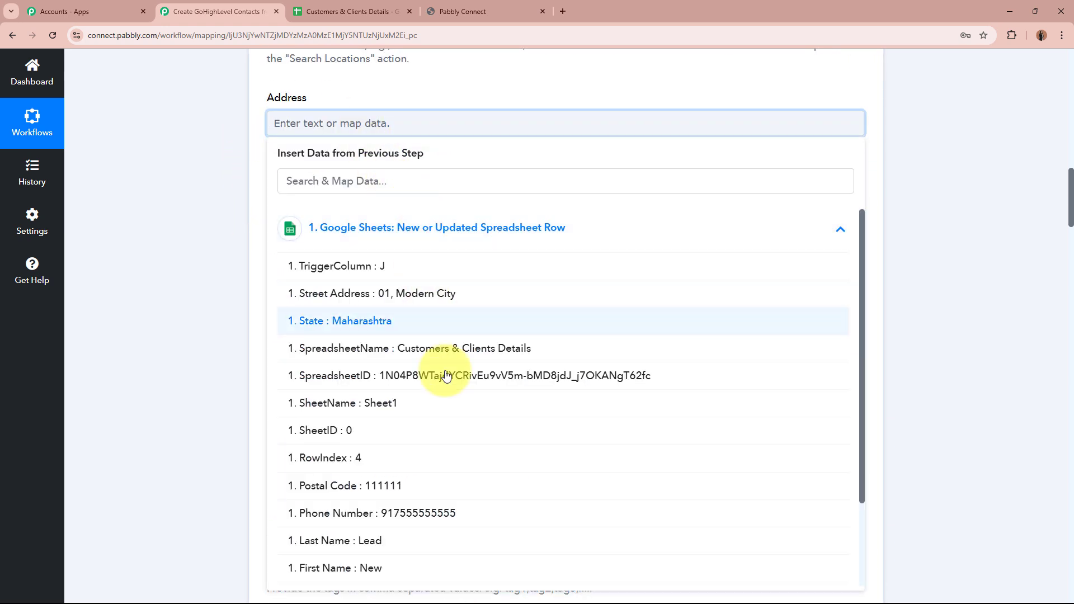
pyautogui.scroll(-1, 468, 425)
pyautogui.scroll(1, 437, 364)
pyautogui.click(403, 296)
pyautogui.click(241, 263)
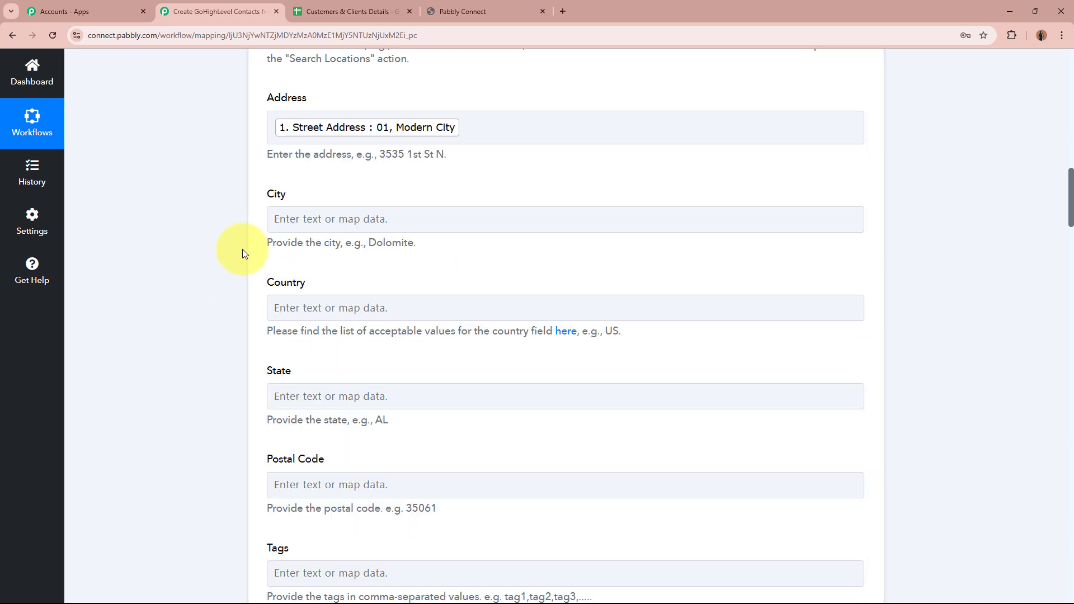
# Map the contact's City field to the City value from the Google Sheets trigger response.
pyautogui.click(341, 216)
pyautogui.click(412, 330)
pyautogui.scroll(-2, 422, 484)
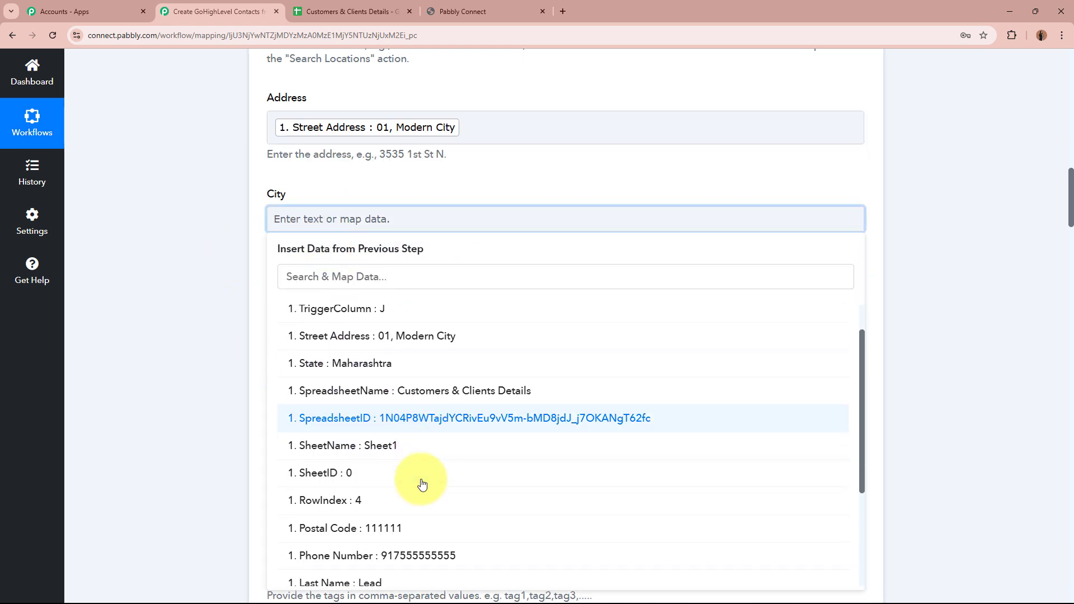
pyautogui.scroll(2, 411, 525)
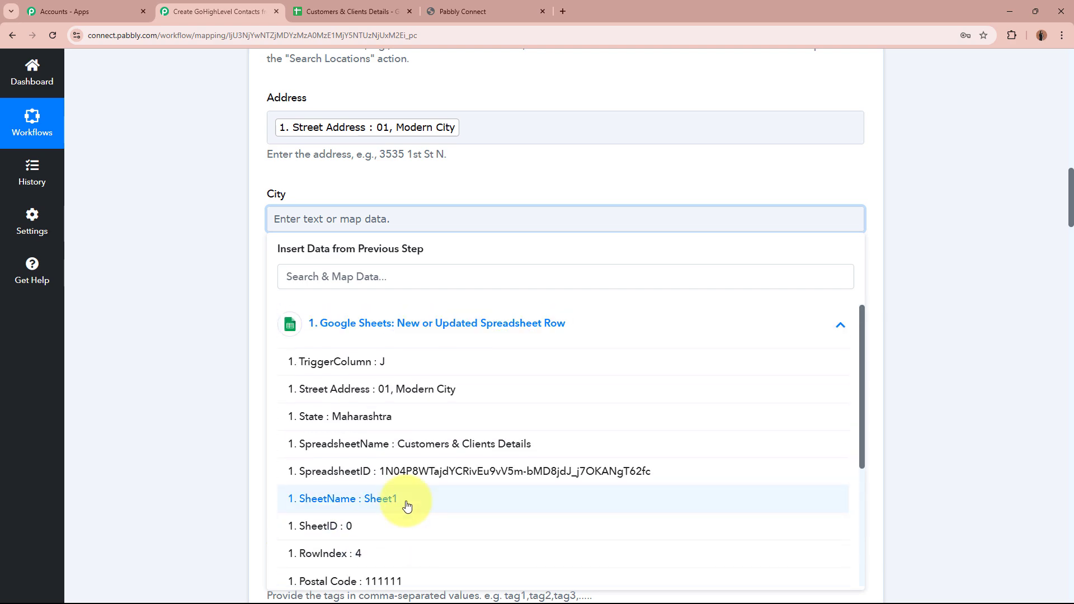
pyautogui.scroll(-3, 391, 492)
pyautogui.click(347, 577)
pyautogui.click(199, 310)
# Map the contact's Country field to the Country value from the Google Sheets trigger response.
pyautogui.scroll(-3, 199, 310)
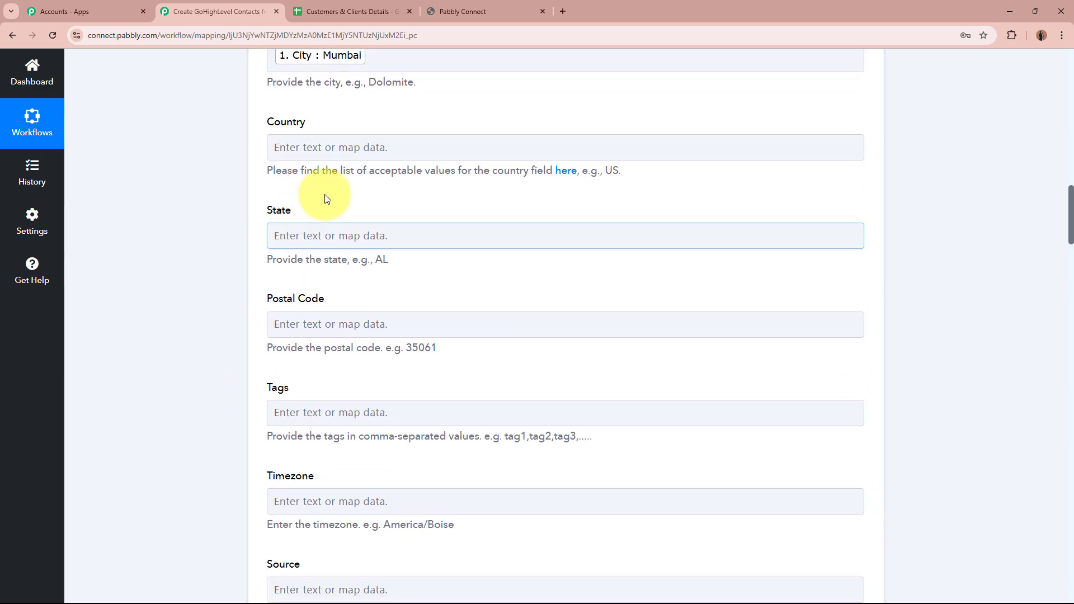
pyautogui.click(353, 146)
pyautogui.click(380, 260)
pyautogui.scroll(-2, 439, 448)
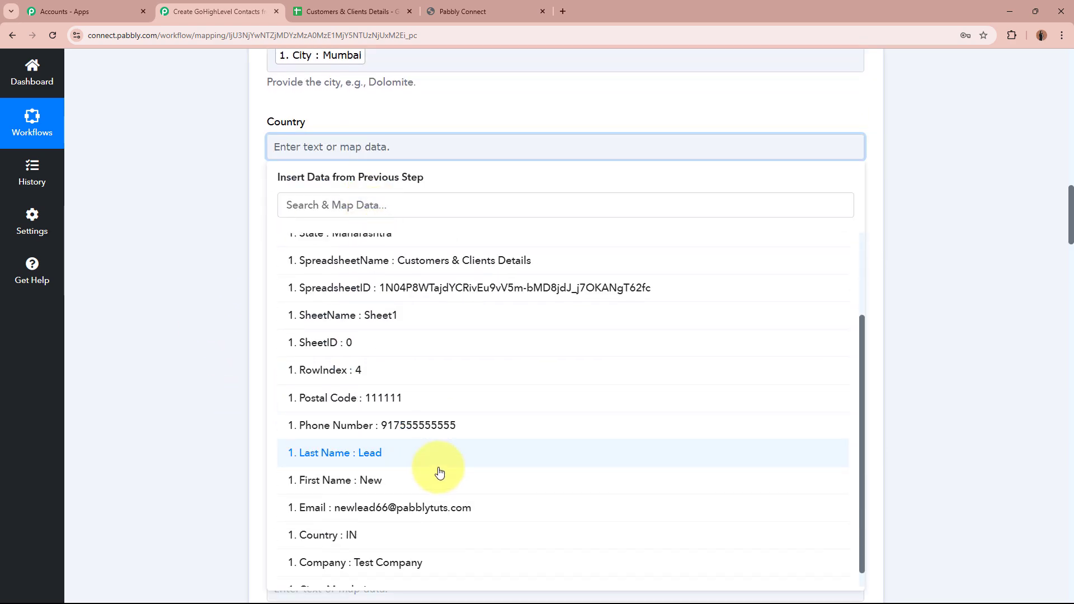
pyautogui.click(408, 538)
pyautogui.click(155, 224)
# Map the contact's State field to the State value from the Google Sheets trigger response.
pyautogui.scroll(-3, 155, 222)
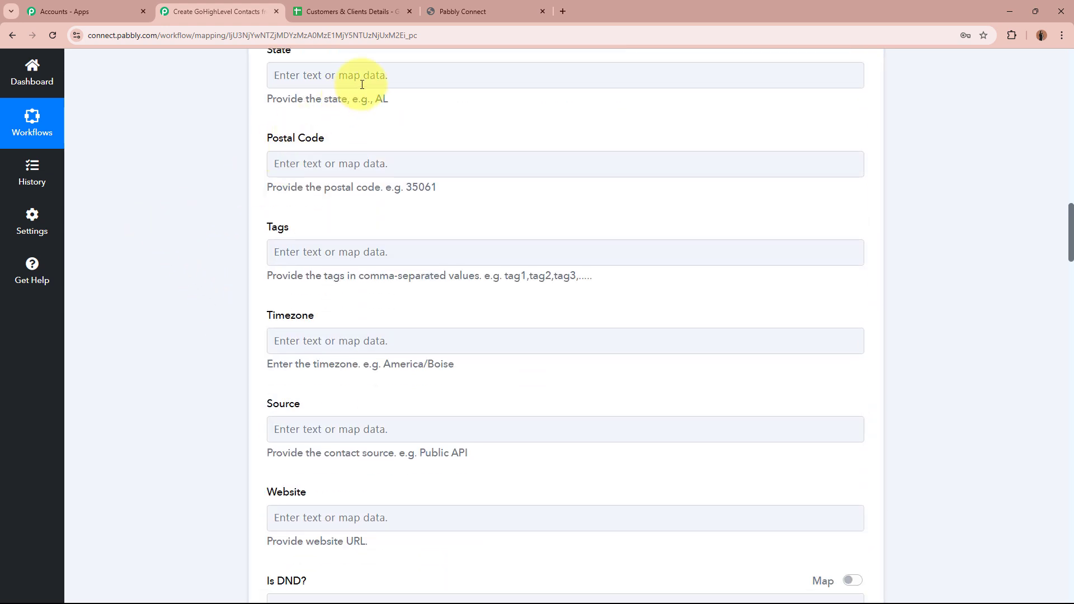
pyautogui.scroll(3, 363, 85)
pyautogui.click(394, 242)
pyautogui.click(447, 347)
pyautogui.scroll(-1, 474, 413)
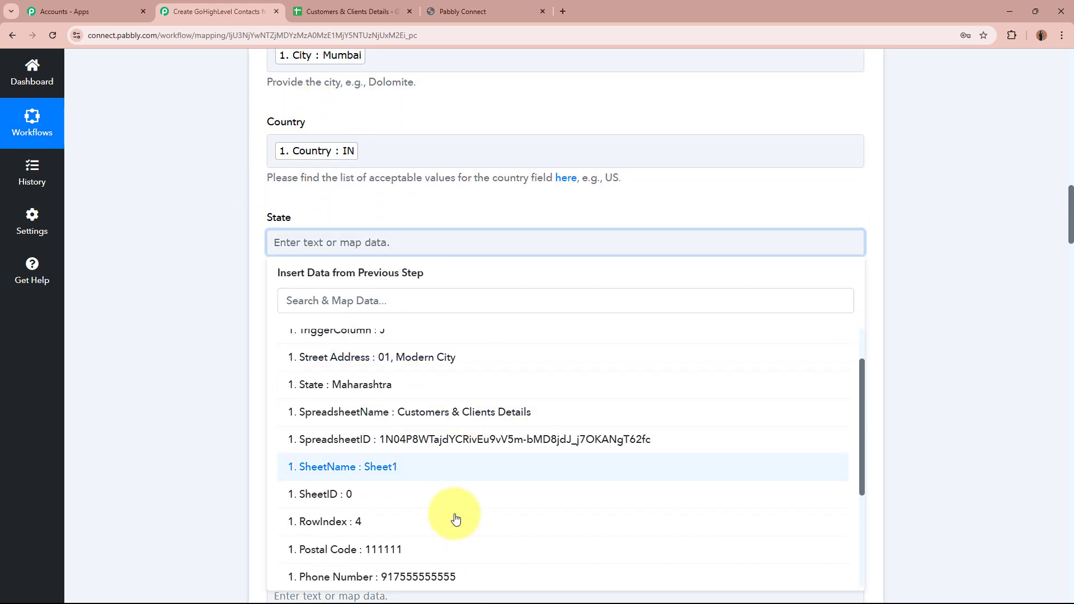
pyautogui.click(418, 386)
pyautogui.click(219, 300)
# Map the contact's Postal Code field to the Postal Code value from the Google Sheets trigger response.
pyautogui.scroll(-4, 218, 300)
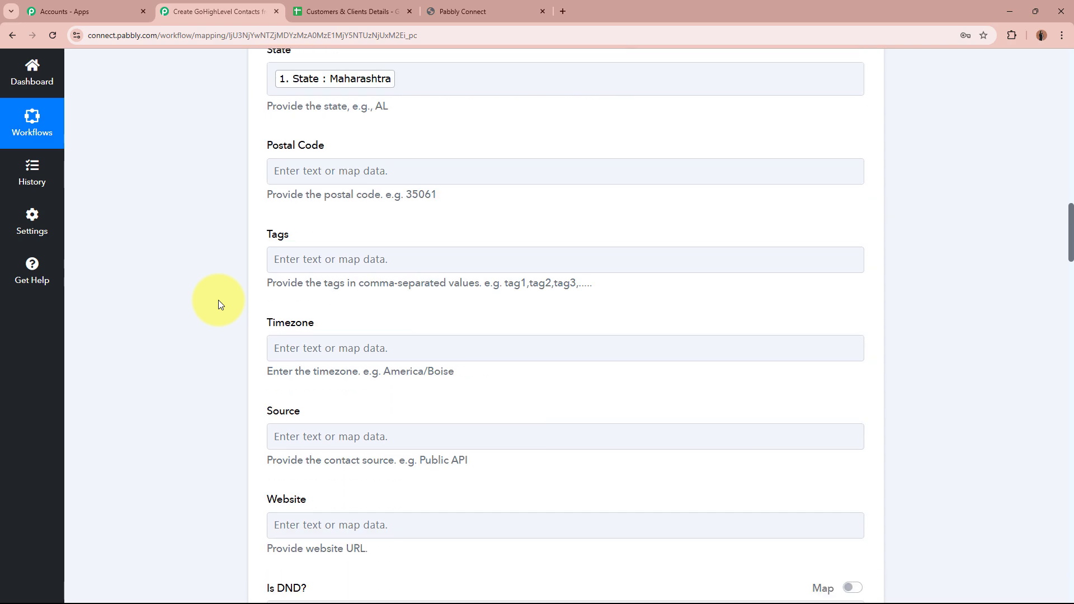
pyautogui.click(358, 110)
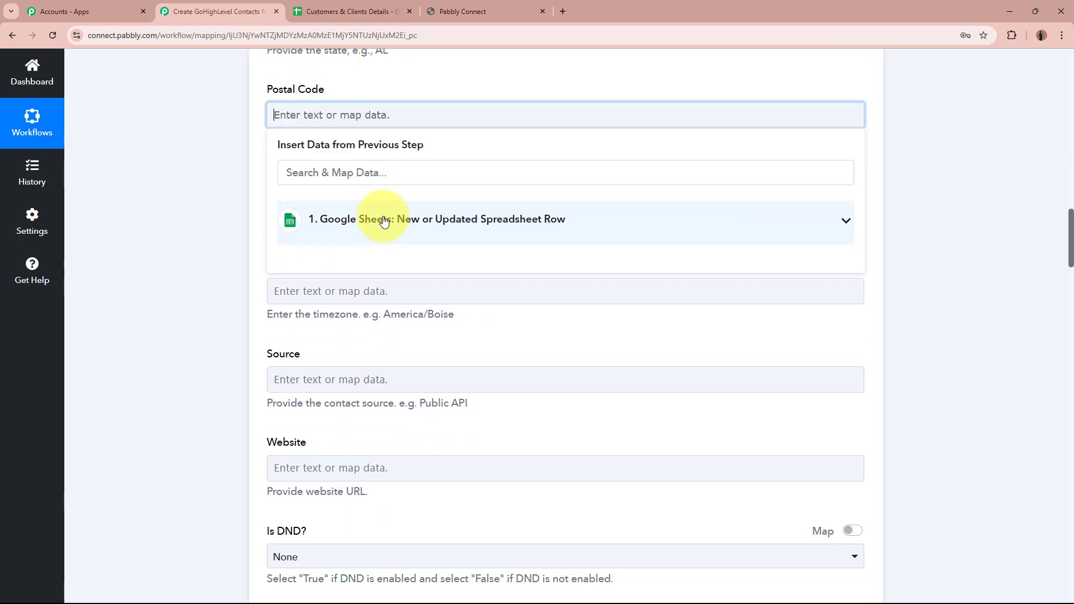
pyautogui.click(384, 219)
pyautogui.click(382, 478)
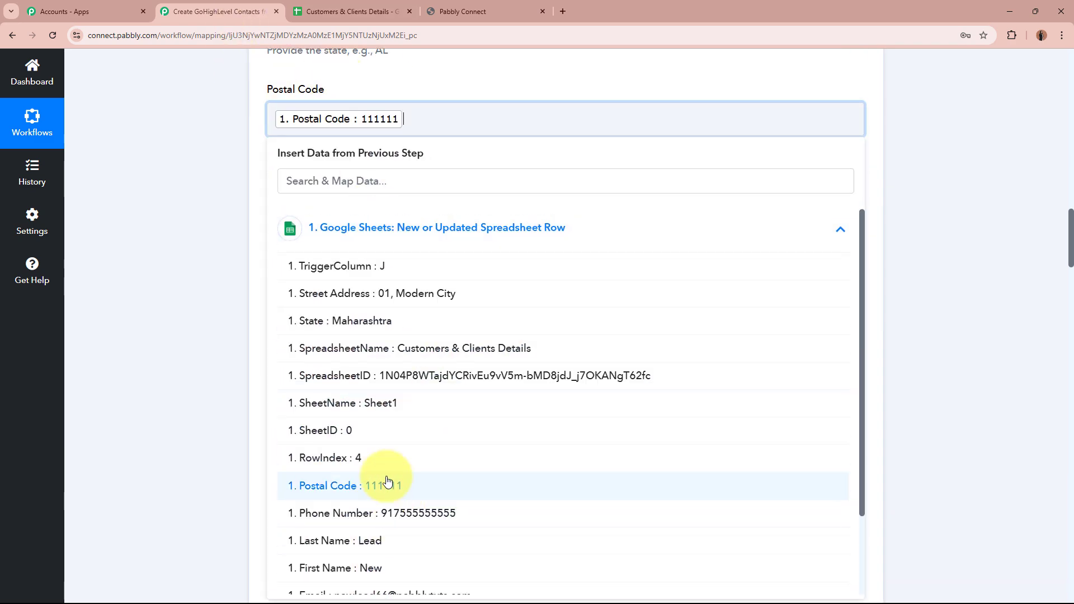
pyautogui.click(165, 309)
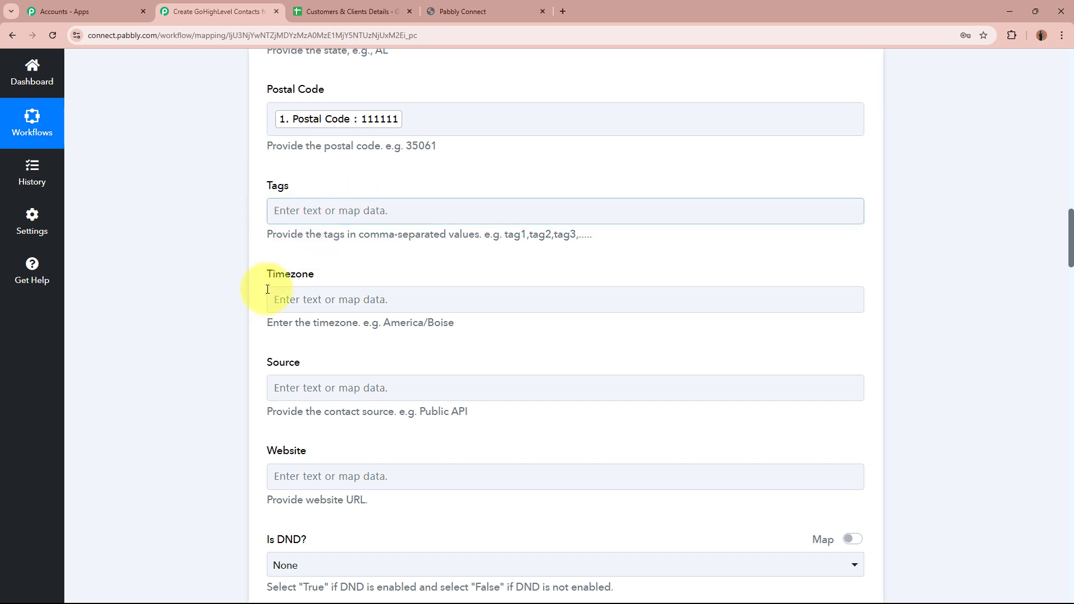
# Leave Tags and Timezone blank and set the contact's Source to "Google Sheets Entry".
pyautogui.click(361, 289)
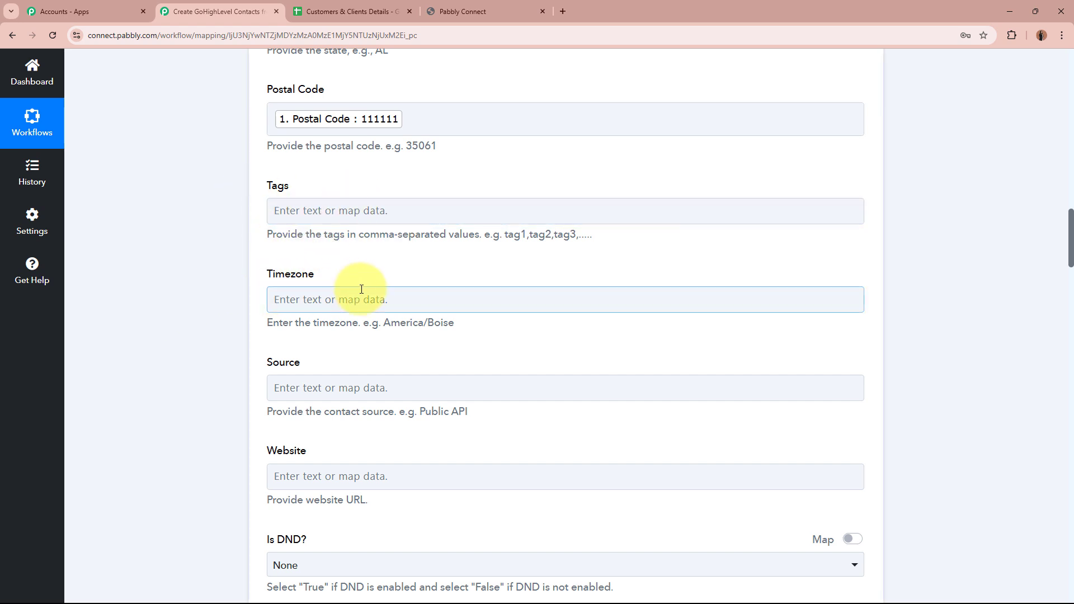
pyautogui.click(366, 391)
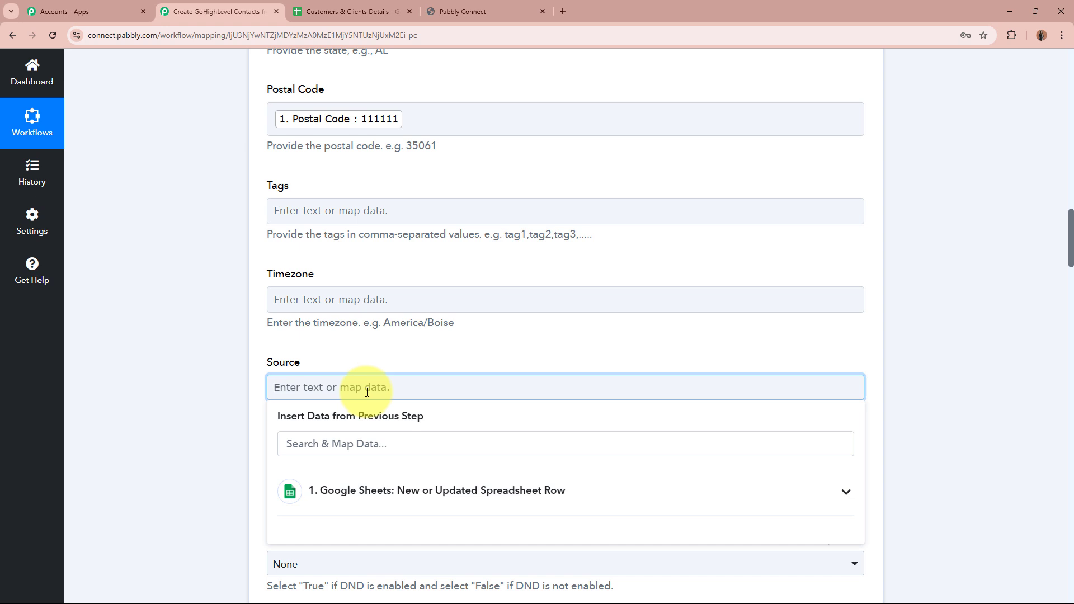
pyautogui.write('Google Sheets Entry')
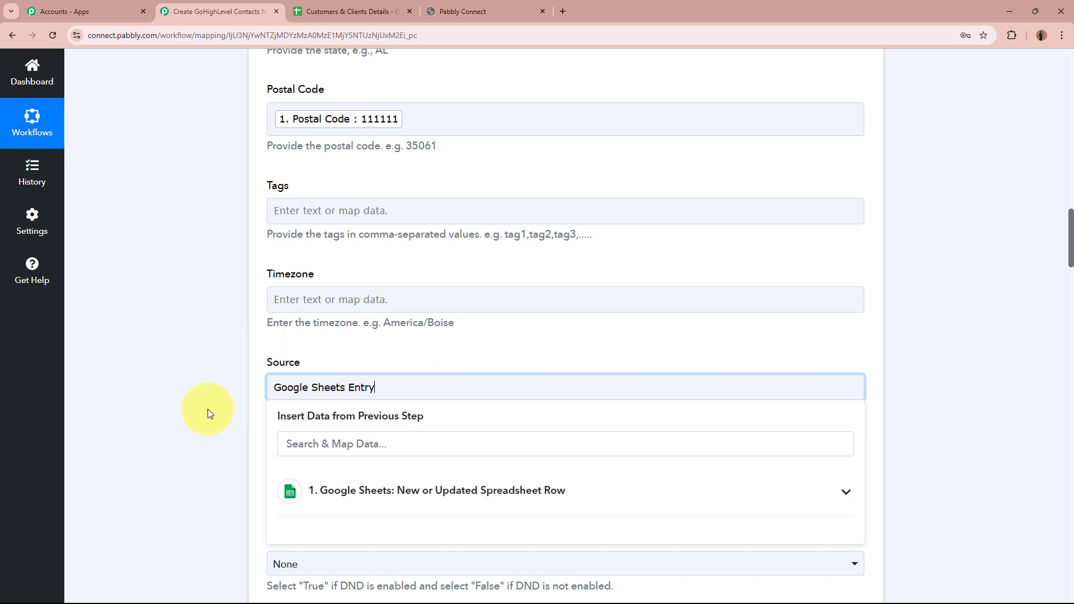
pyautogui.click(193, 398)
# Leave Website and Is DND? unset and map Company Name to the Company value from the Google Sheets trigger response.
pyautogui.scroll(-4, 193, 398)
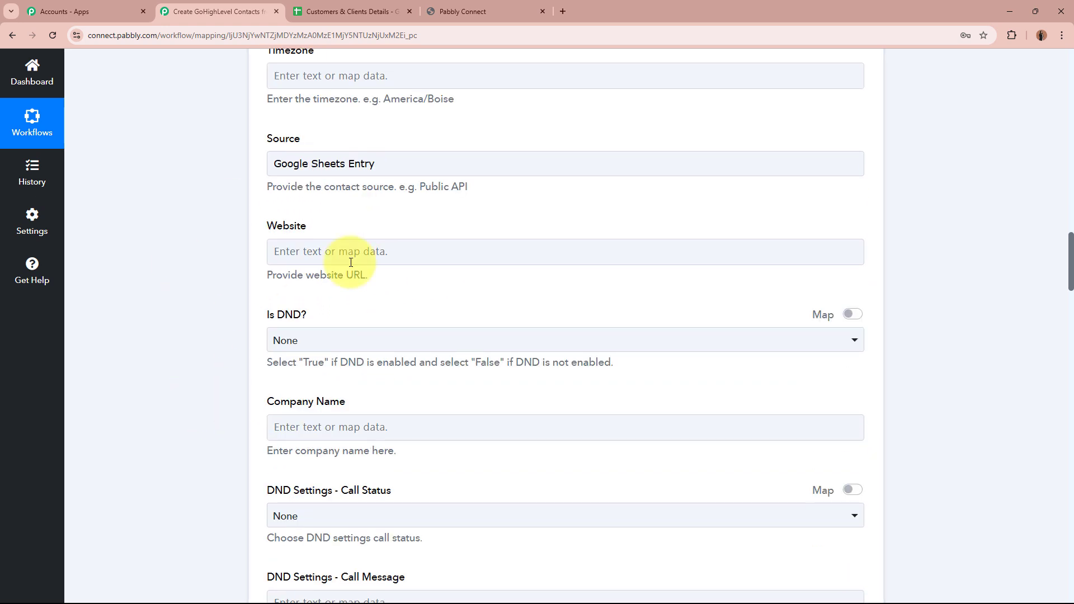
pyautogui.scroll(-2, 275, 223)
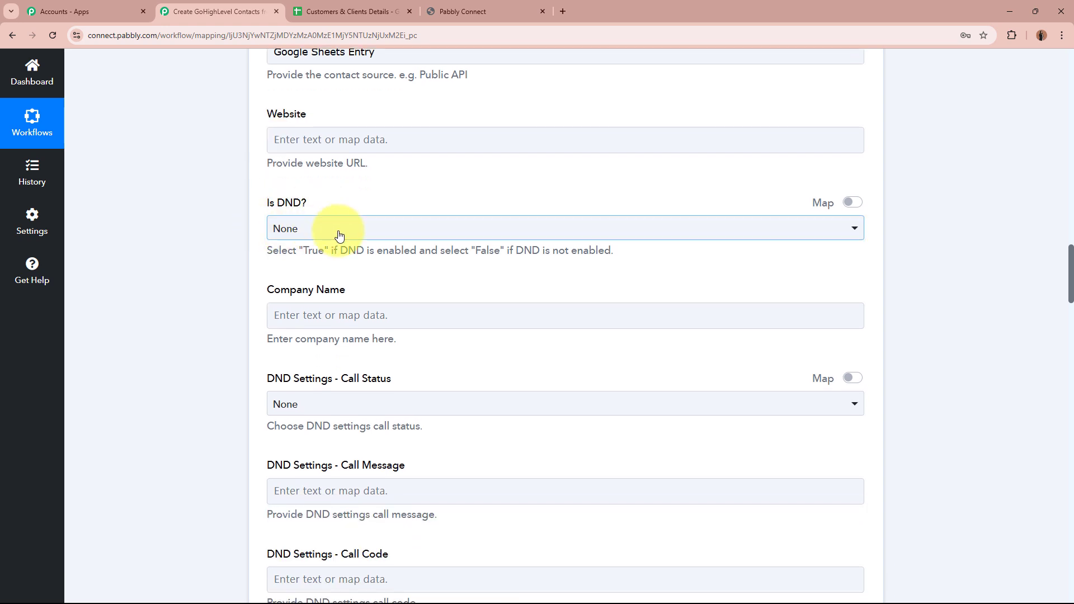
pyautogui.scroll(-2, 196, 277)
pyautogui.click(350, 203)
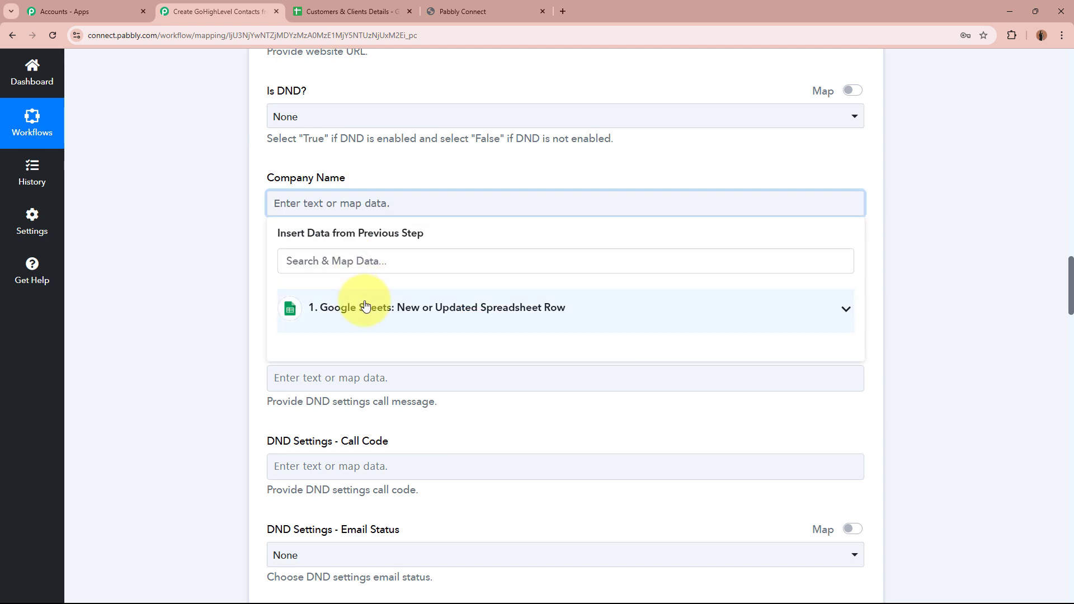
pyautogui.click(375, 305)
pyautogui.scroll(-1, 397, 432)
pyautogui.scroll(-2, 398, 447)
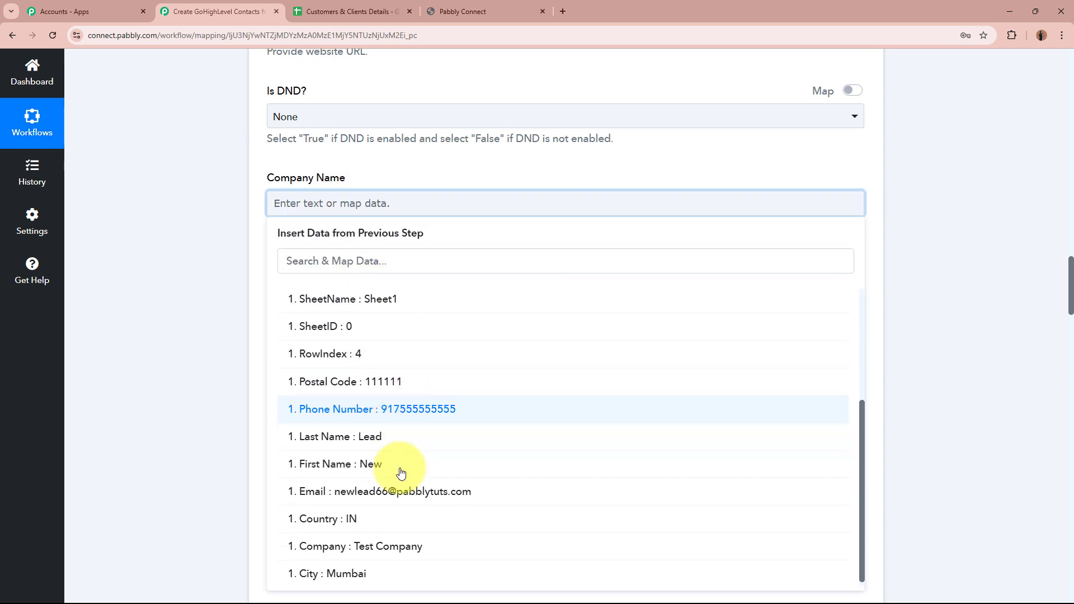
pyautogui.click(384, 545)
pyautogui.click(185, 375)
# Skip the DND settings and My Field, and set the contact's Description to "New Client Information".
pyautogui.scroll(-2, 182, 367)
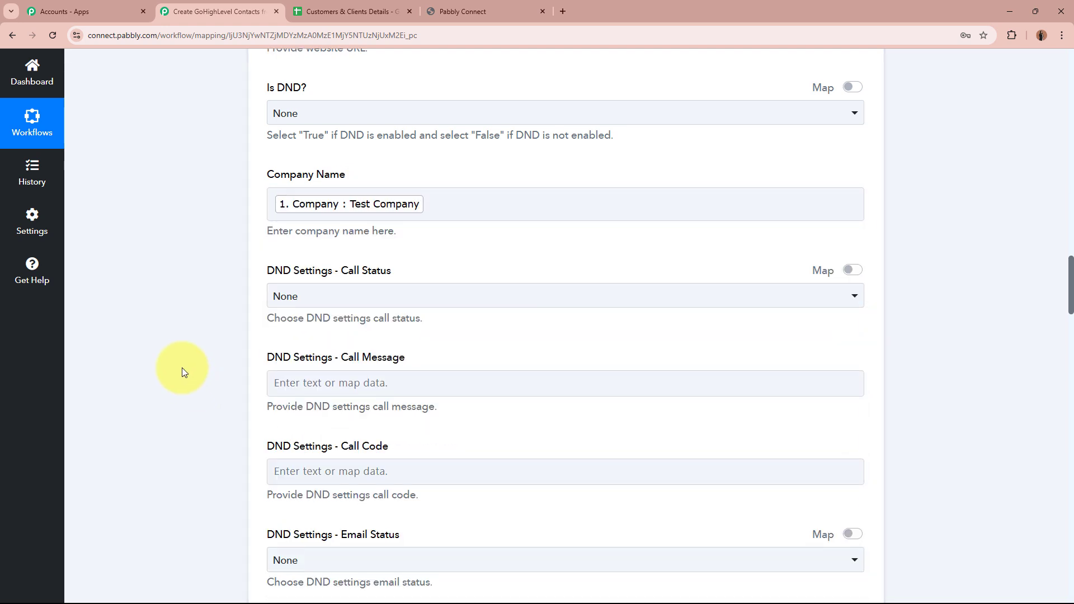
pyautogui.scroll(-5, 307, 296)
pyautogui.scroll(-7, 224, 304)
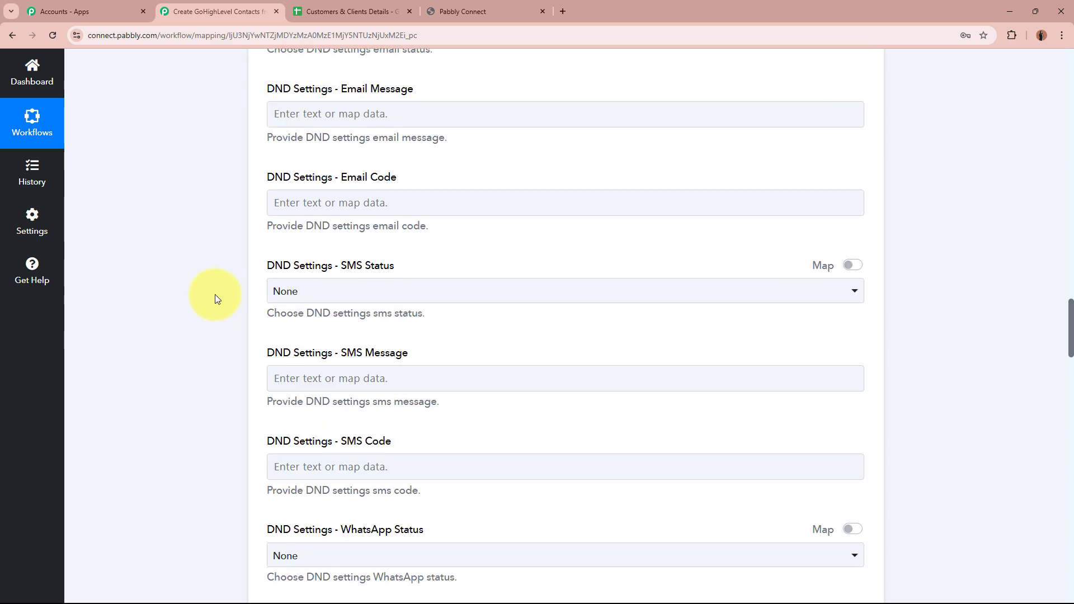
pyautogui.scroll(-5, 205, 293)
pyautogui.scroll(-12, 204, 293)
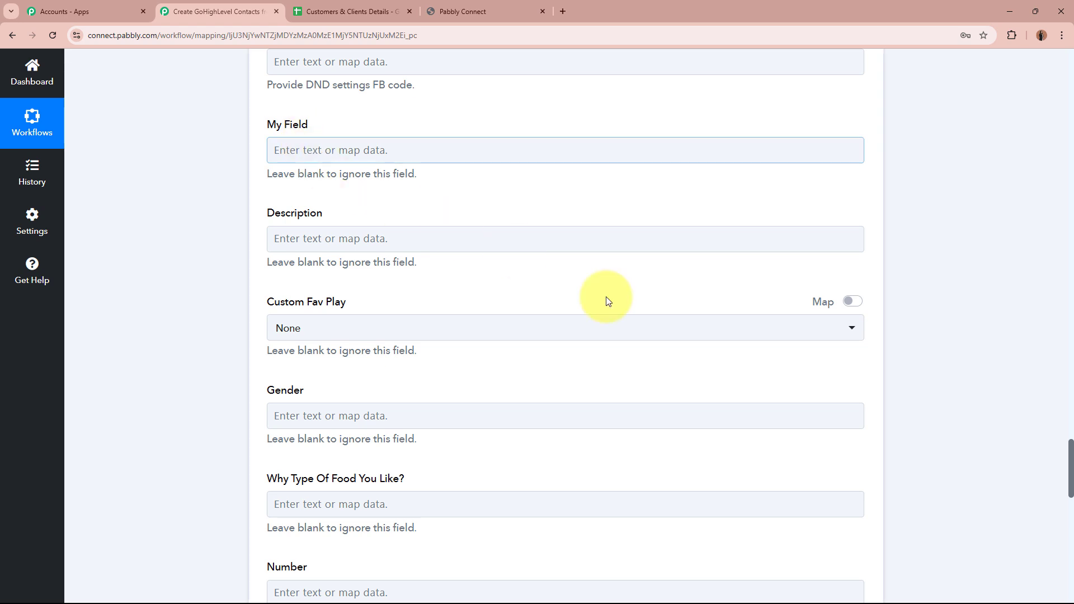
pyautogui.click(377, 238)
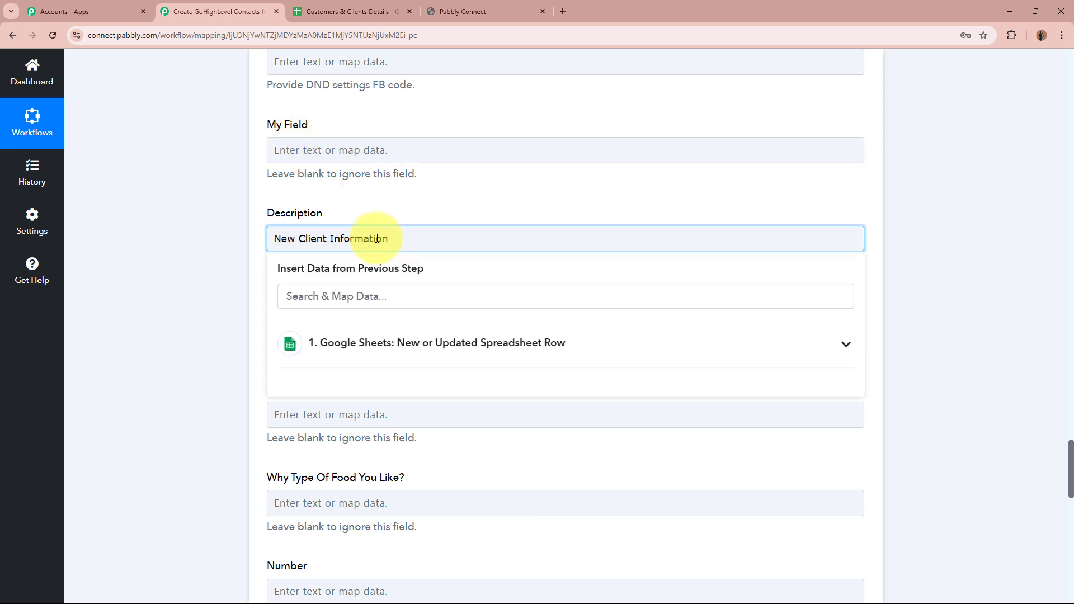
pyautogui.click(186, 307)
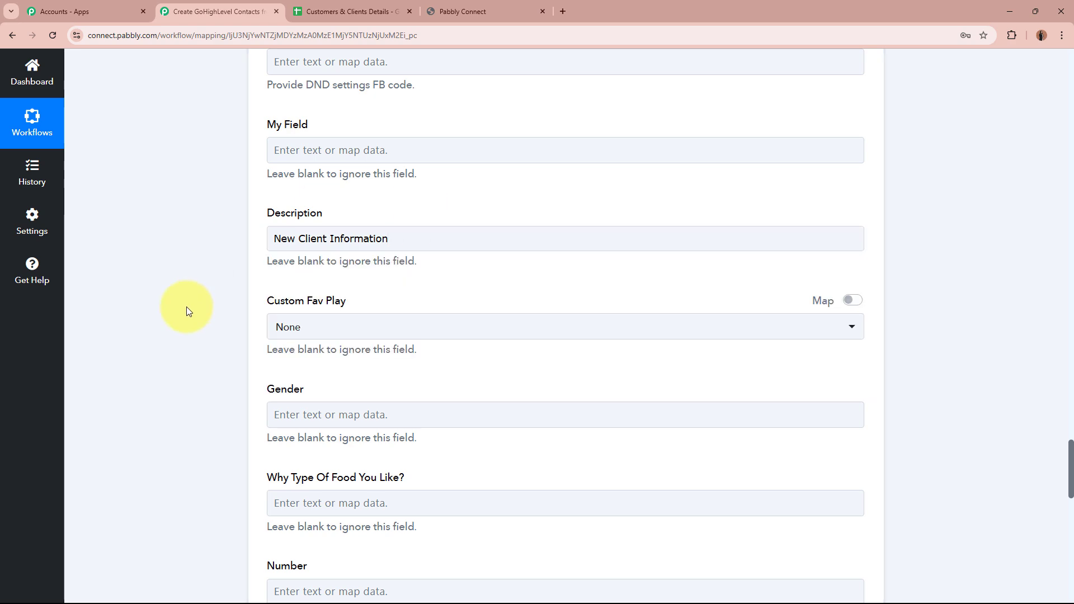
# Leave the remaining custom fields blank, then save the action and send a test request to inspect its response.
pyautogui.scroll(-14, 184, 297)
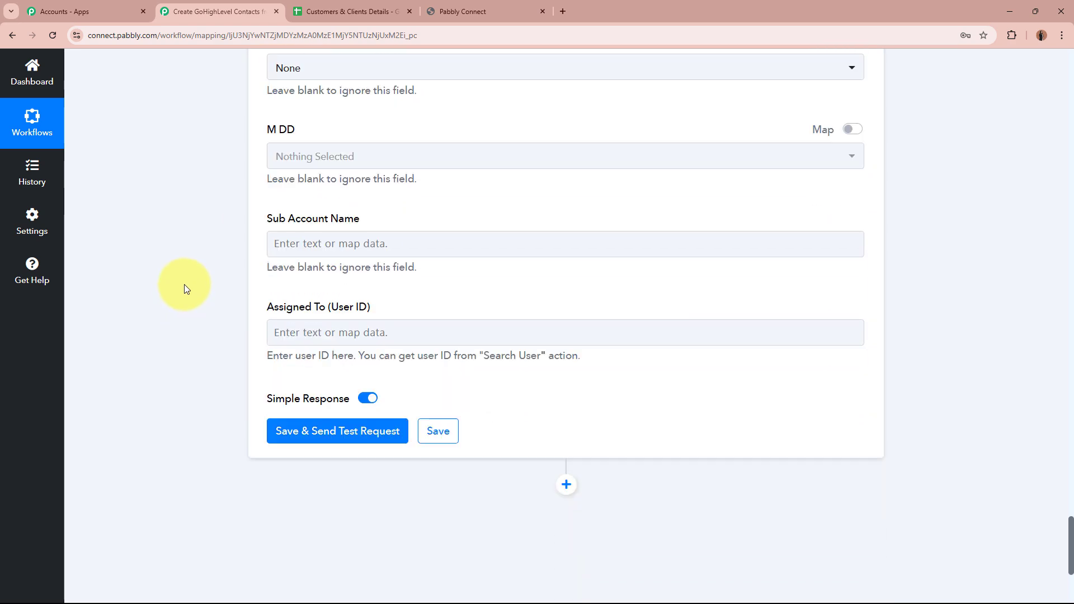
pyautogui.click(371, 383)
pyautogui.scroll(-3, 114, 331)
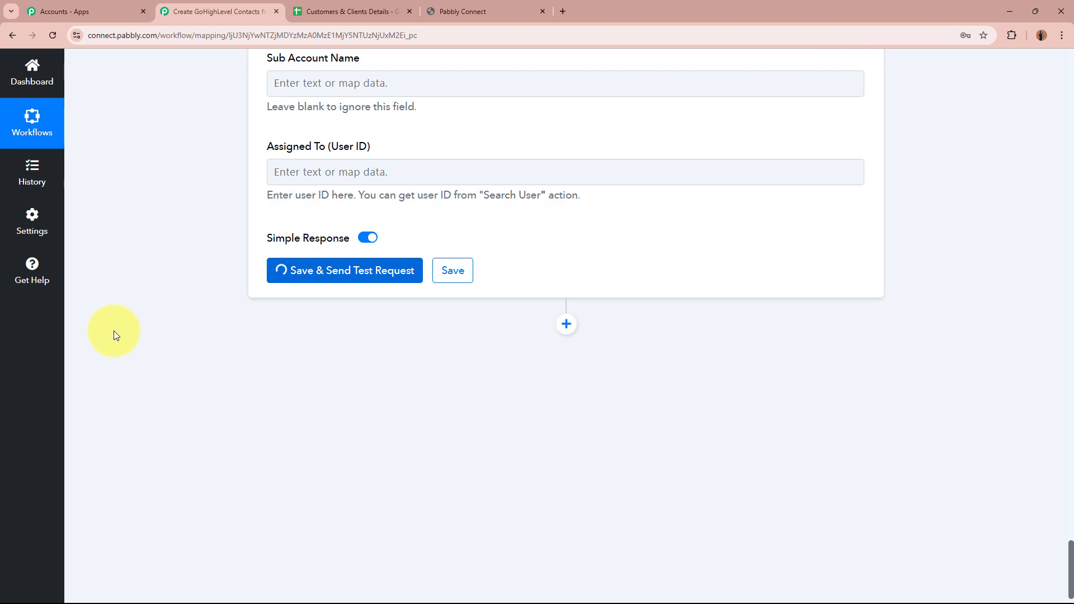
pyautogui.scroll(-3, 360, 440)
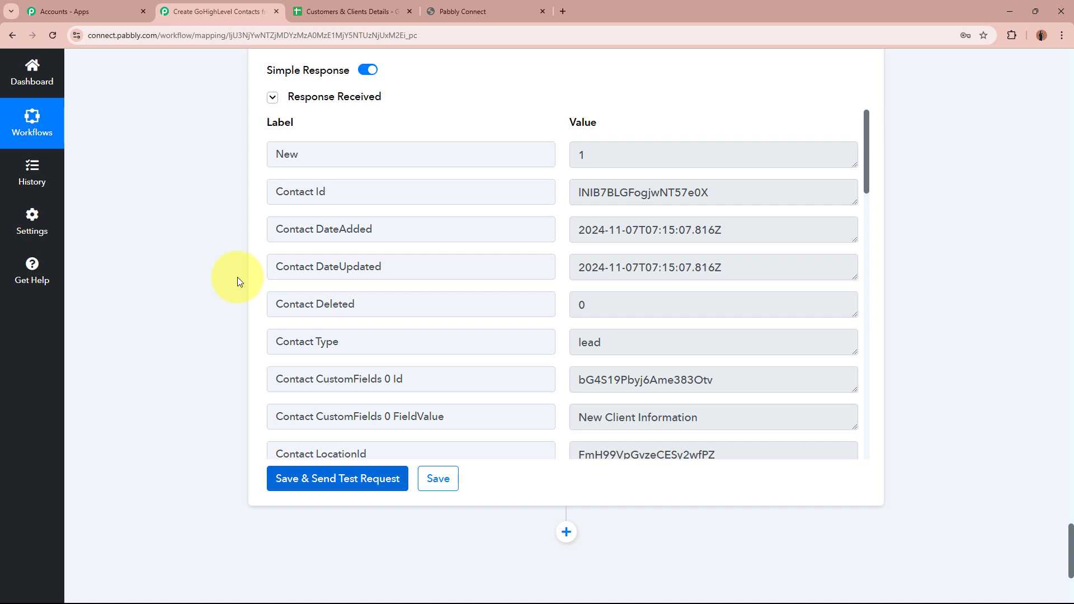
# Switch to GoHighLevel, reload the Contacts list and open the contact created by the test request.
pyautogui.click(498, 11)
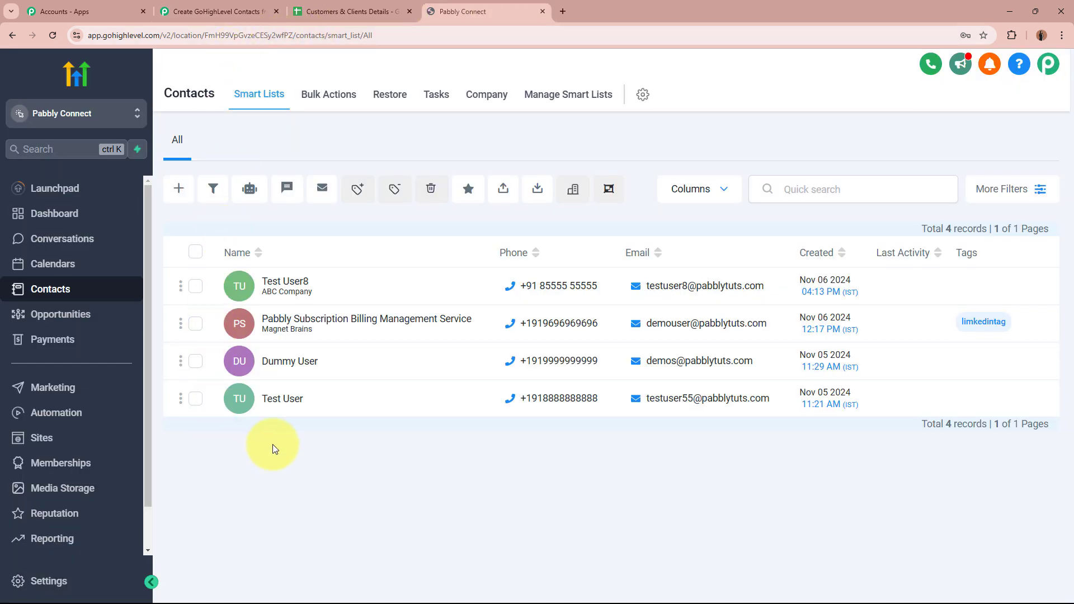
pyautogui.click(53, 35)
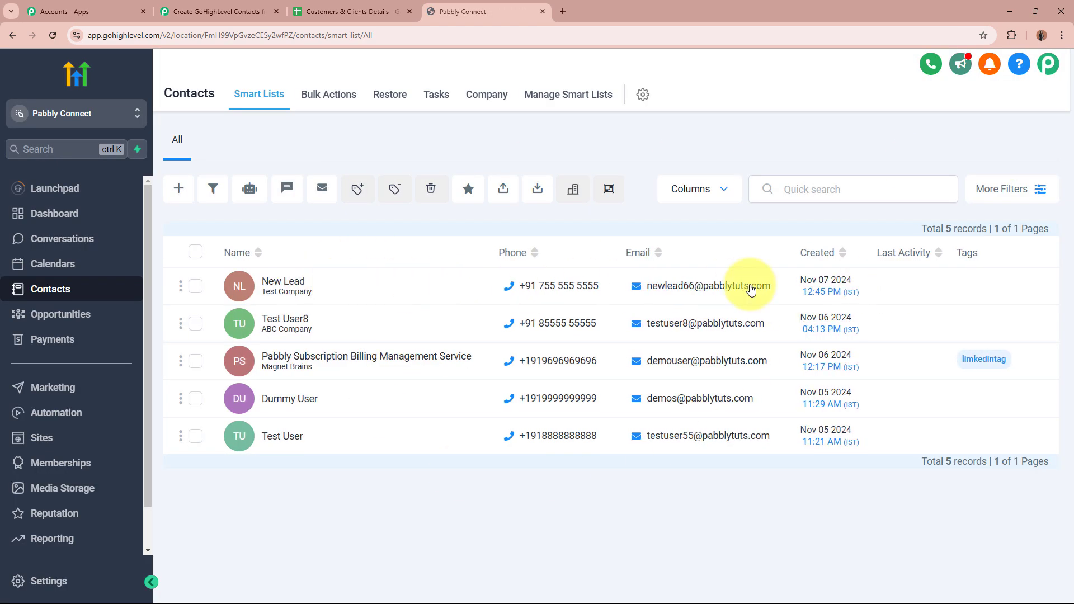
pyautogui.click(287, 282)
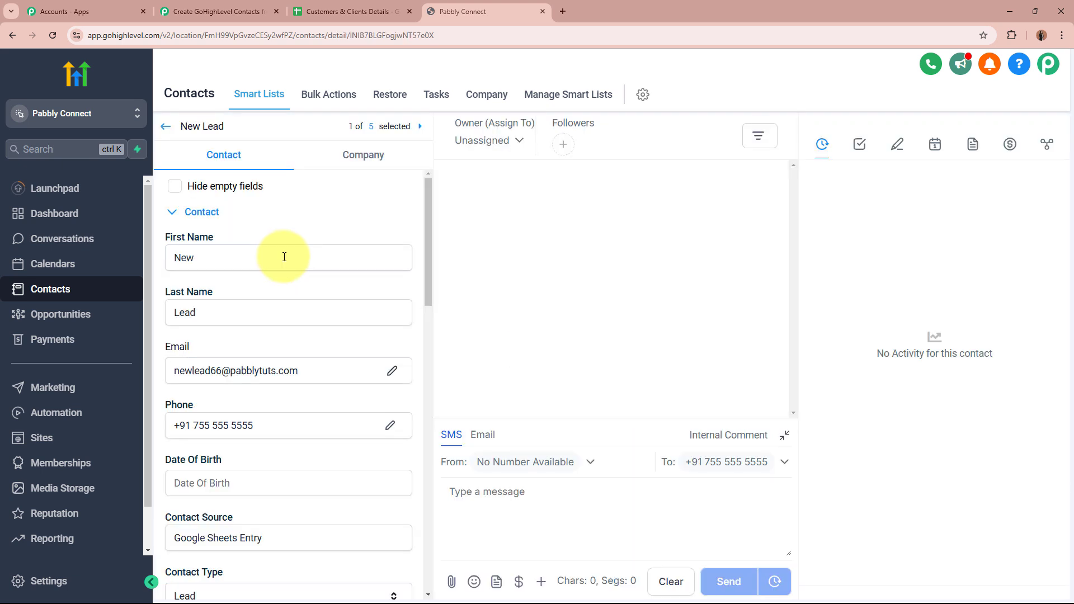
# Check the new contact's name, email, phone and Contact Source, and expand Additional Info to check its Description.
pyautogui.click(284, 257)
pyautogui.click(269, 311)
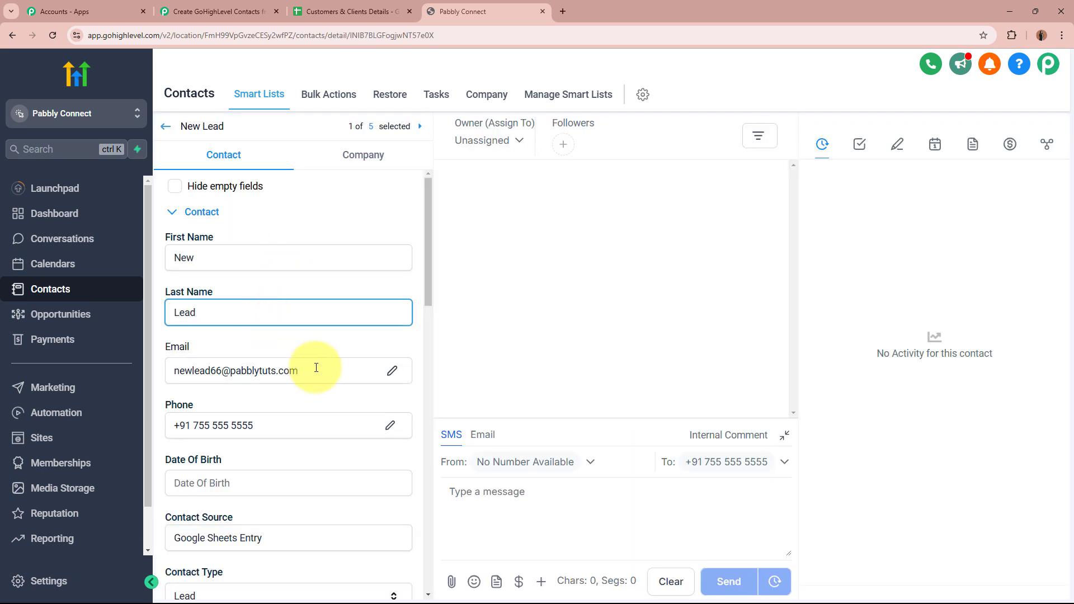
pyautogui.click(316, 367)
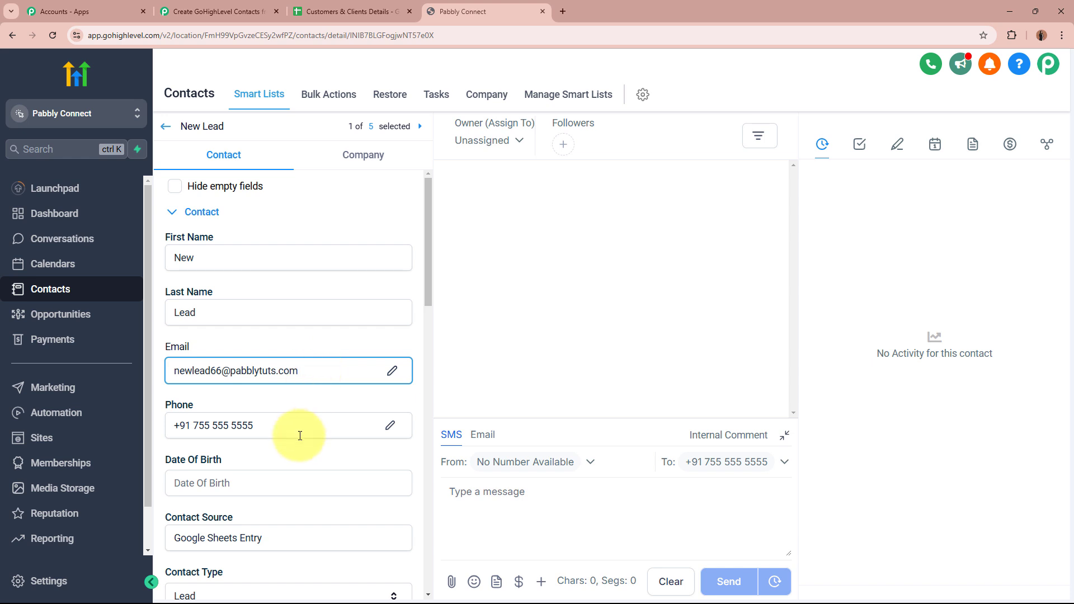
pyautogui.click(296, 428)
pyautogui.scroll(-3, 295, 432)
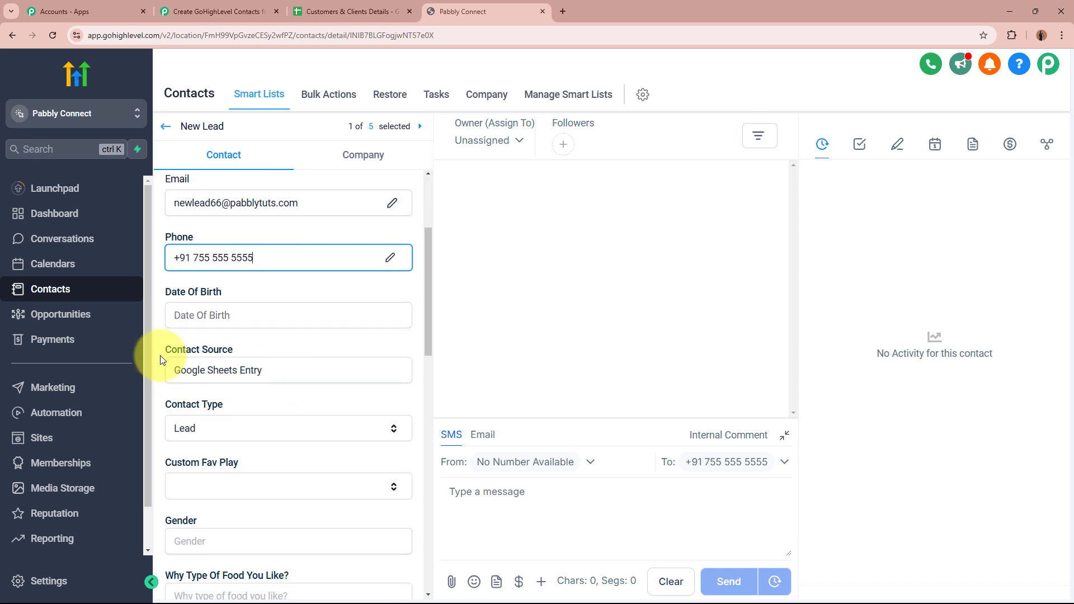
pyautogui.click(317, 364)
pyautogui.scroll(-10, 317, 365)
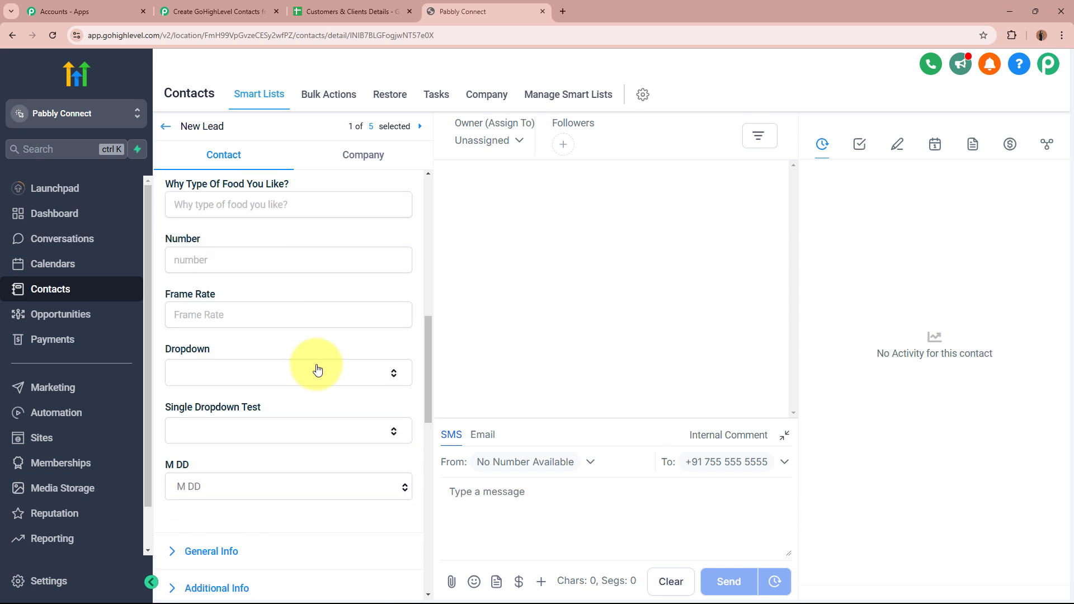
pyautogui.click(237, 420)
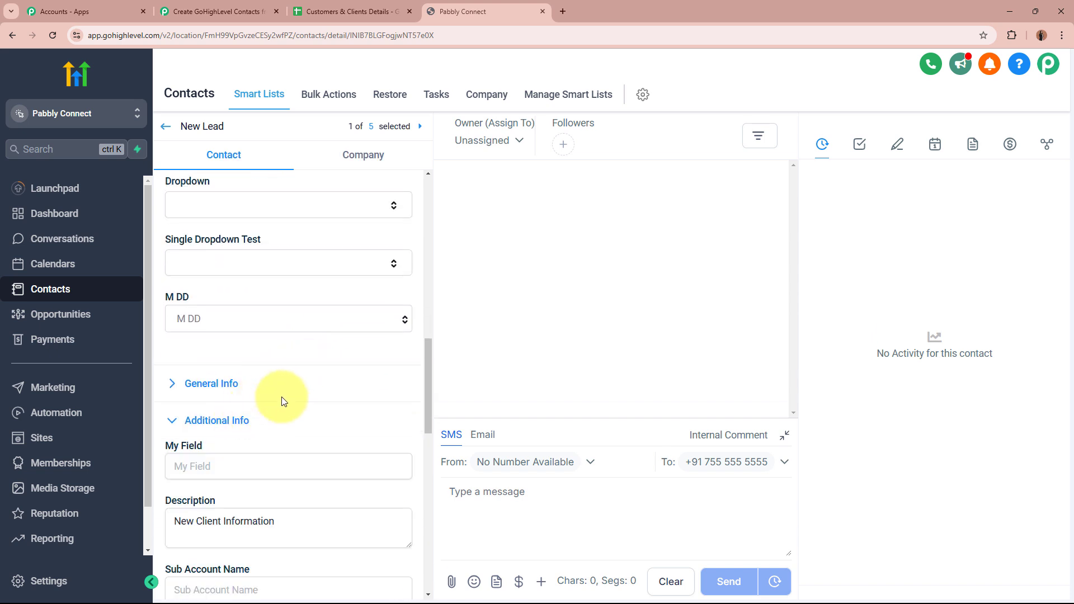
pyautogui.scroll(-3, 280, 397)
pyautogui.click(332, 349)
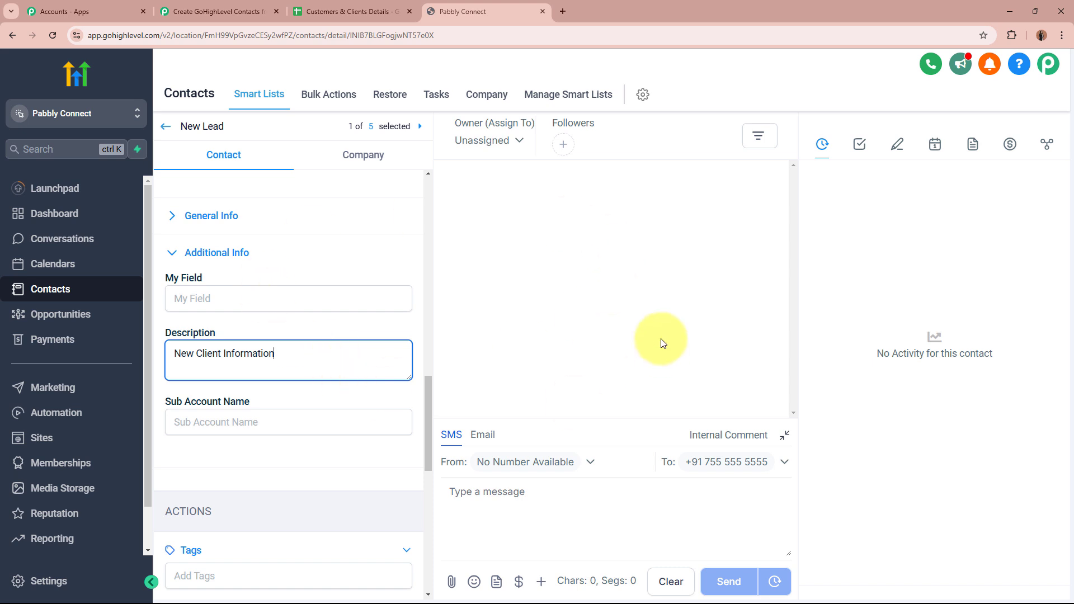
pyautogui.scroll(10, 304, 313)
pyautogui.scroll(5, 302, 322)
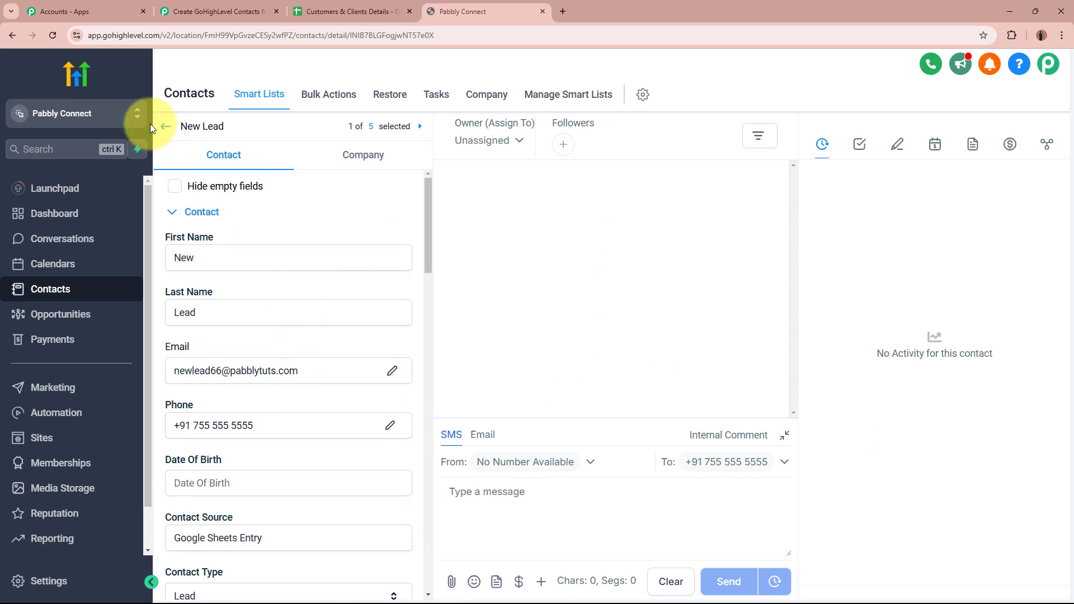
# Return to the Contacts list and switch to the Customers & Clients Details spreadsheet in Google Sheets.
pyautogui.click(166, 128)
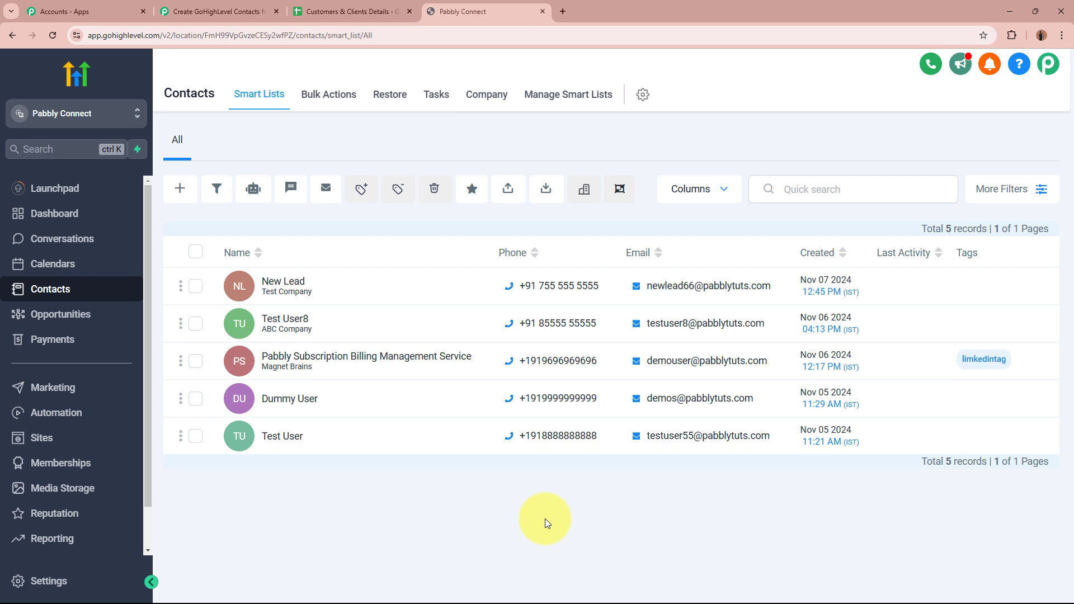
pyautogui.click(375, 13)
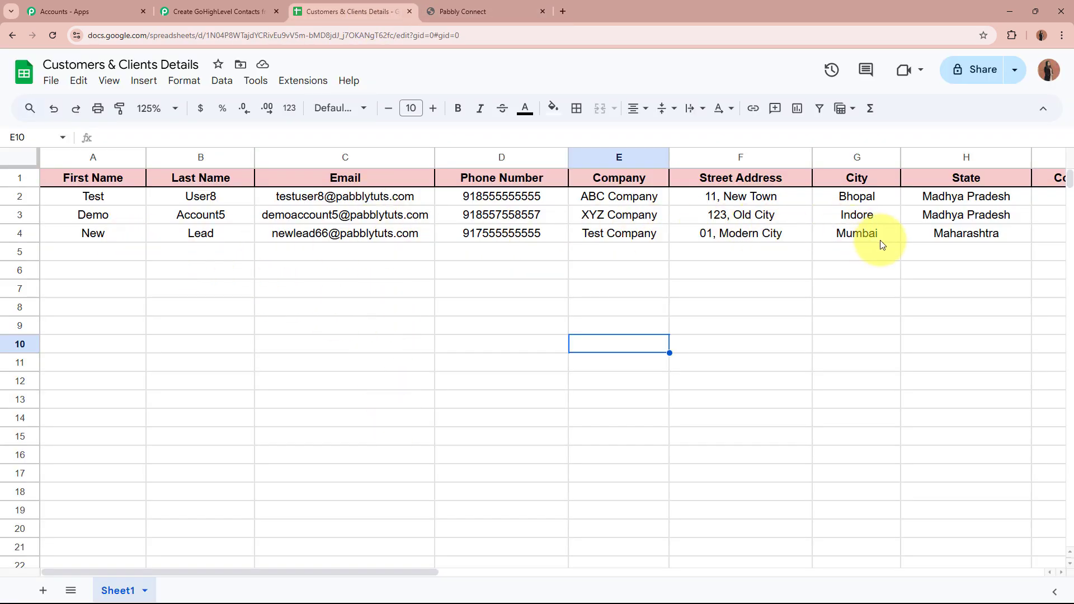
# View the GoHighLevel Contacts list, then return to the spreadsheet and review row 5's name, email, phone number and company.
pyautogui.click(464, 10)
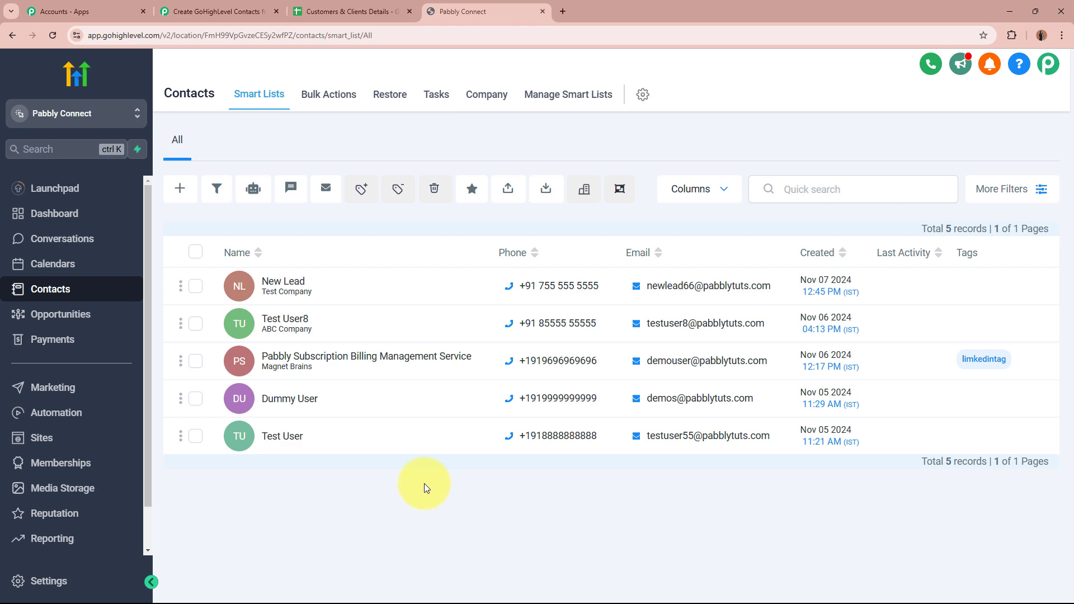
pyautogui.click(383, 14)
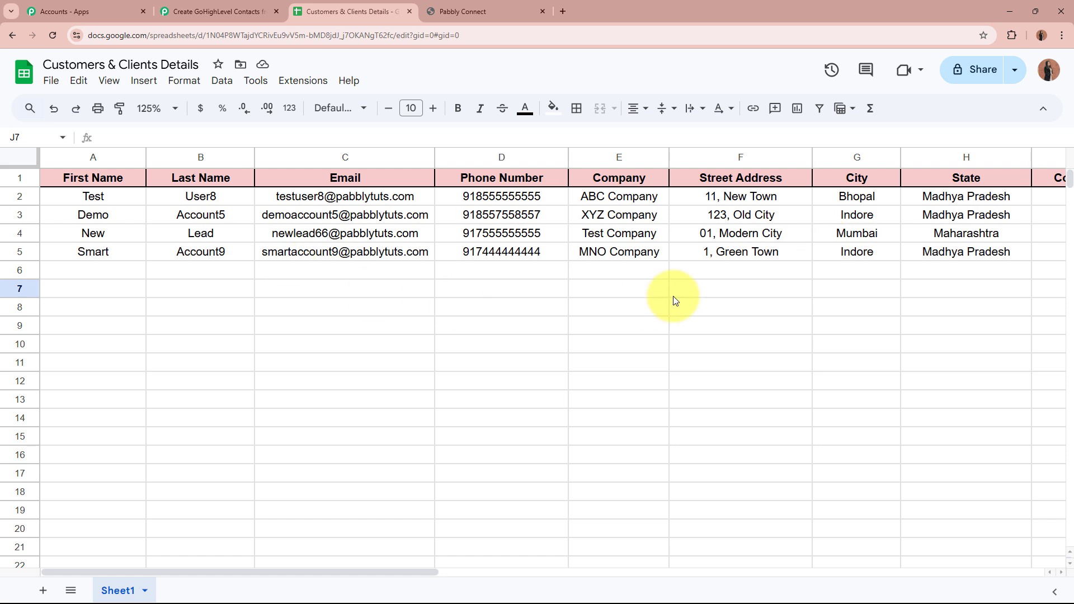
pyautogui.click(112, 258)
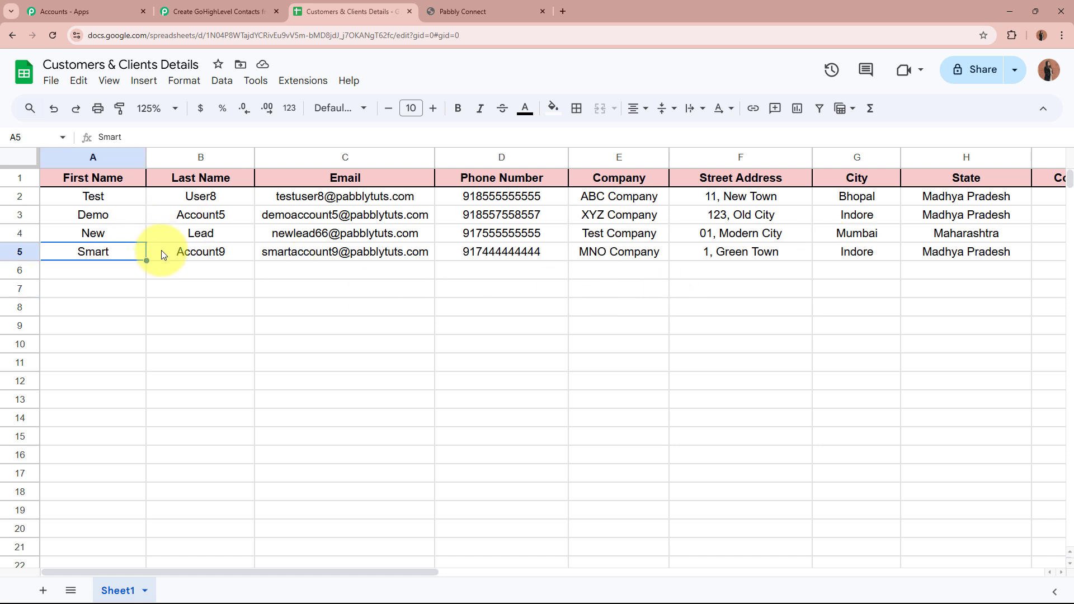
pyautogui.click(162, 252)
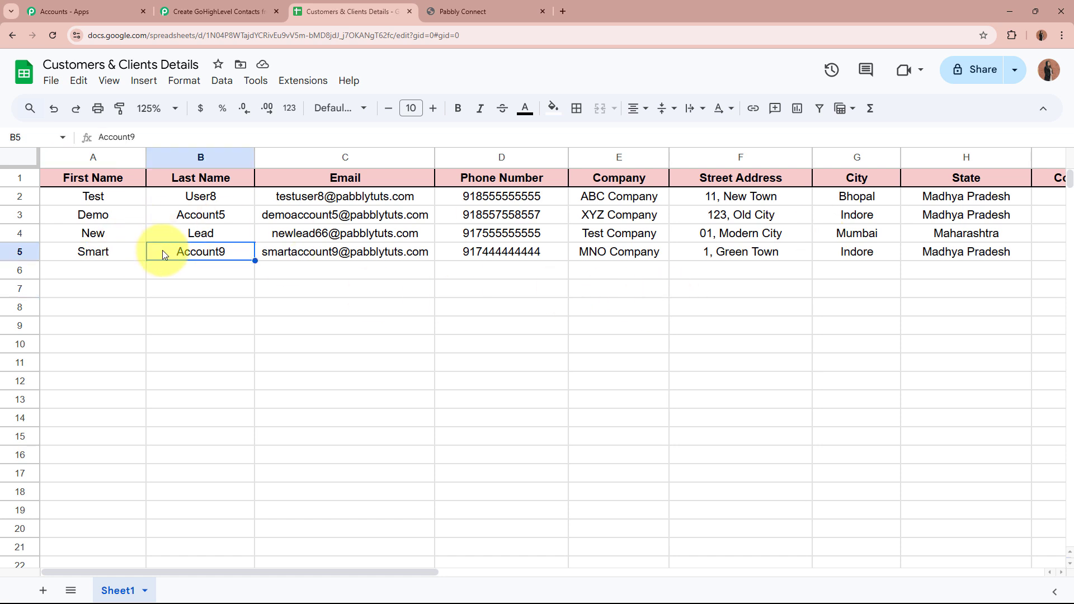
pyautogui.click(304, 252)
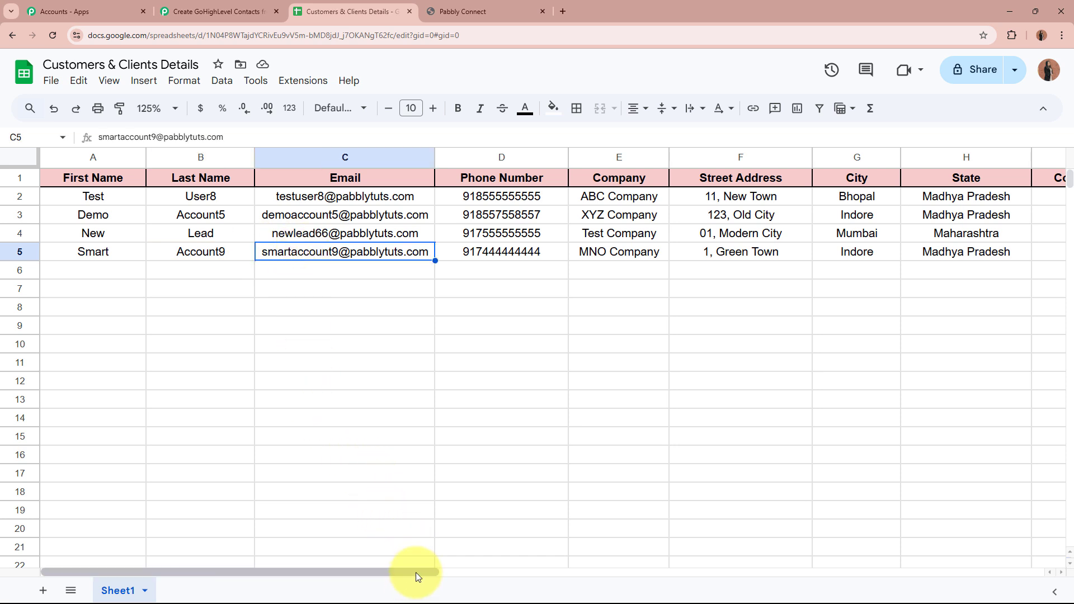
pyautogui.moveTo(415, 572); pyautogui.dragTo(468, 567)
pyautogui.click(428, 252)
pyautogui.click(476, 253)
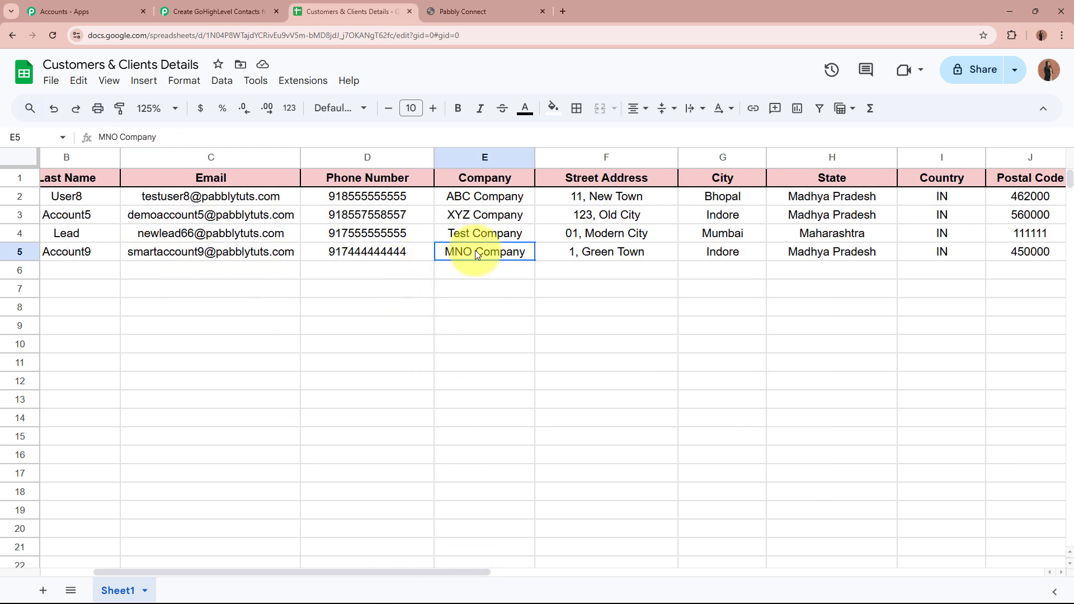
# Review row 5's street address, city, state, country and postal code in the spreadsheet.
pyautogui.click(598, 252)
pyautogui.moveTo(503, 568); pyautogui.dragTo(583, 567)
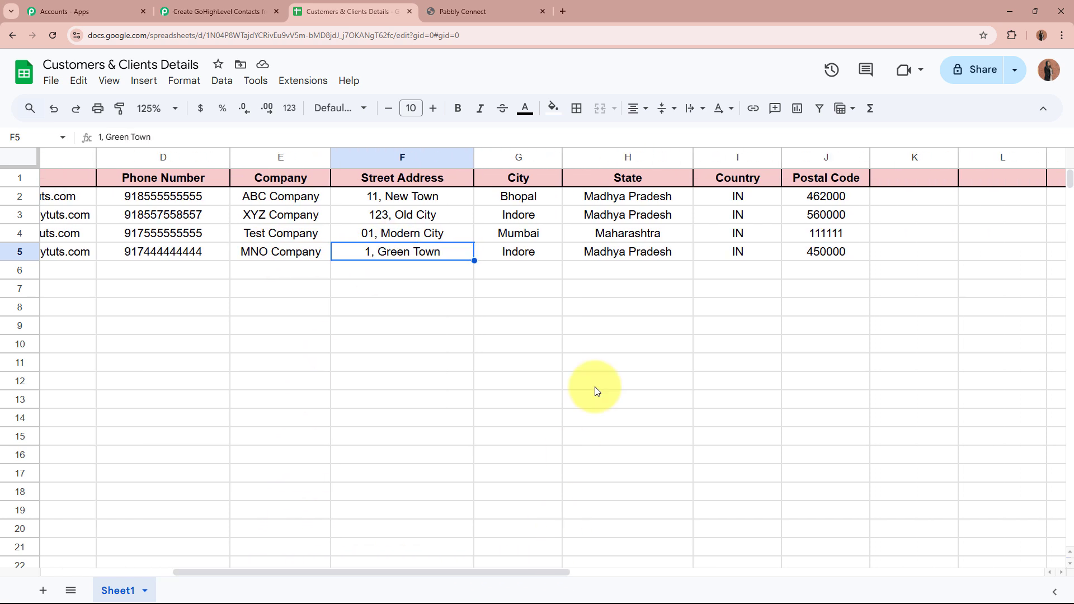
pyautogui.click(518, 250)
pyautogui.click(648, 252)
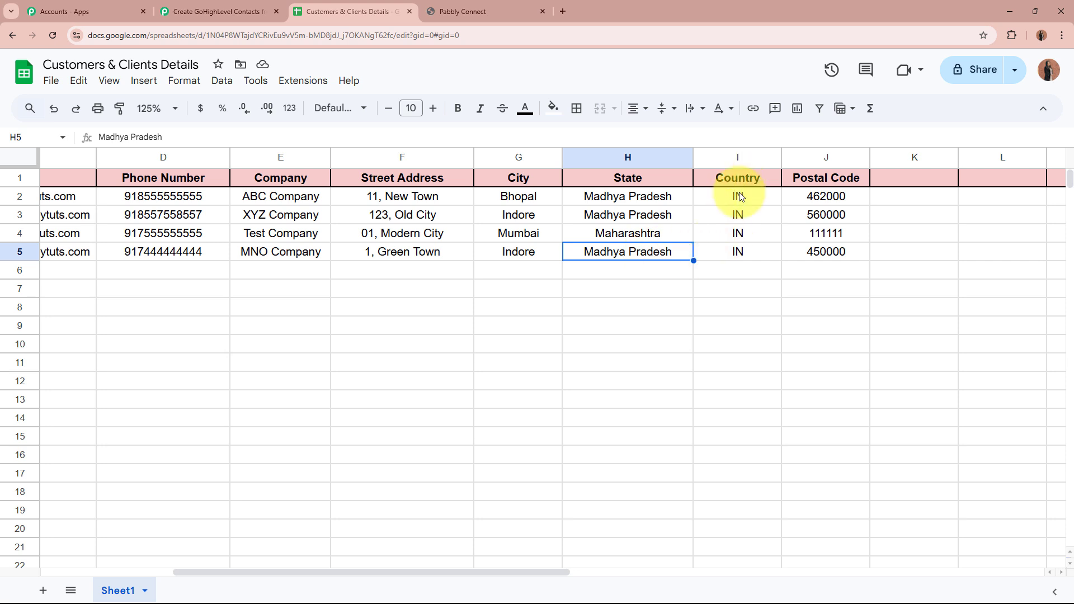
pyautogui.click(741, 252)
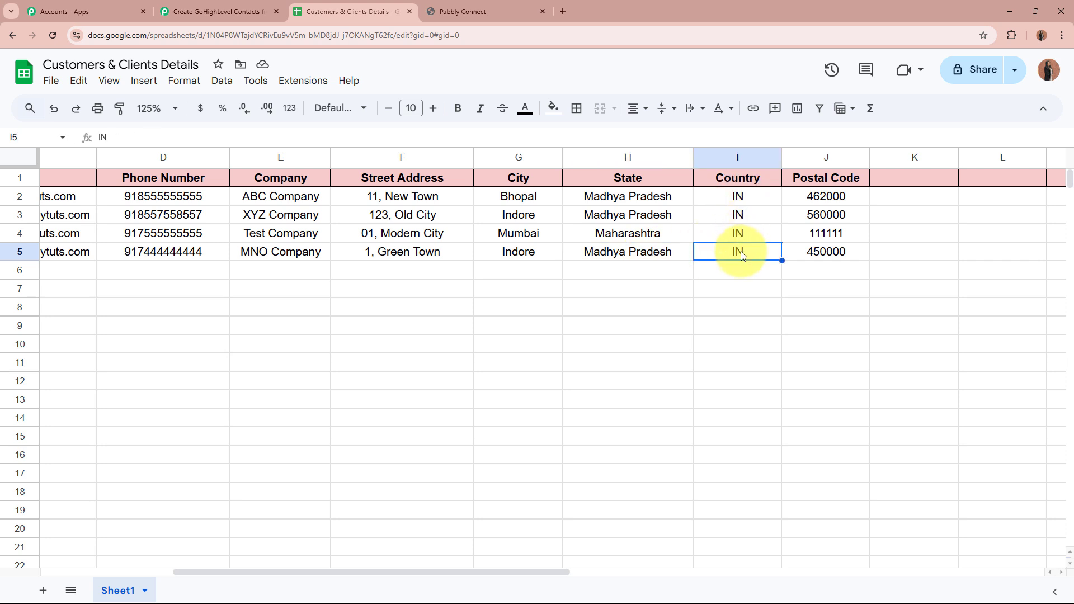
pyautogui.click(818, 253)
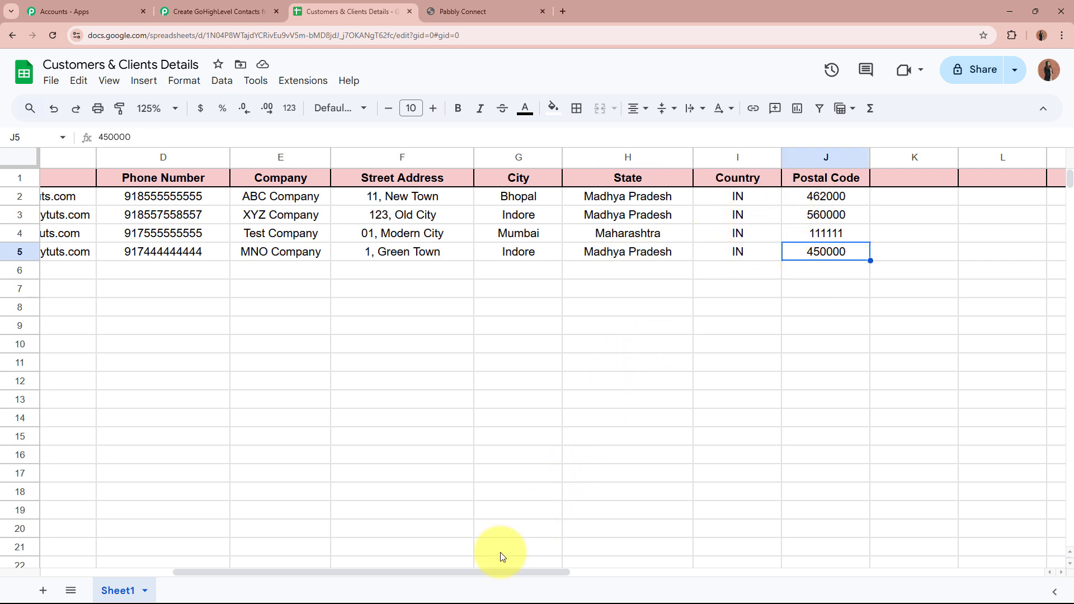
pyautogui.moveTo(453, 573); pyautogui.dragTo(237, 552)
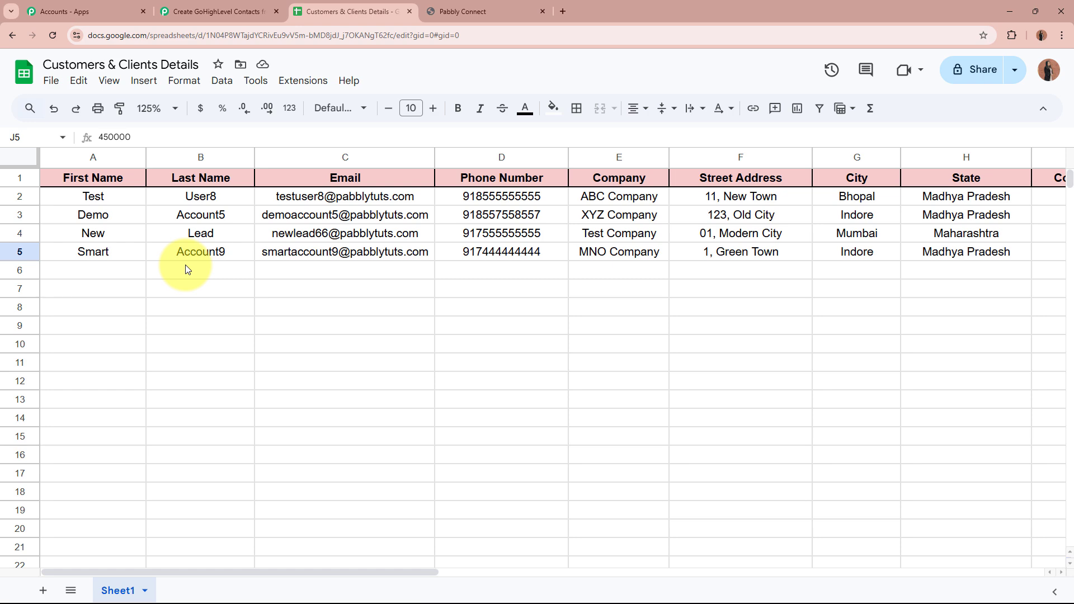
# Switch to GoHighLevel, reload the Contacts list and open the contact created from spreadsheet row 5.
pyautogui.click(469, 10)
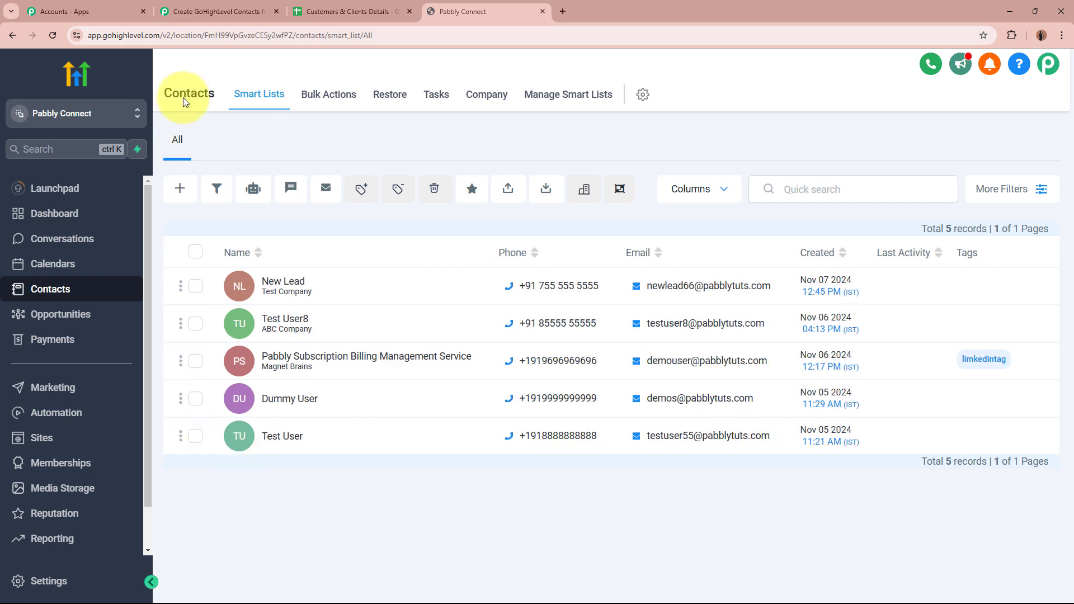
pyautogui.click(52, 36)
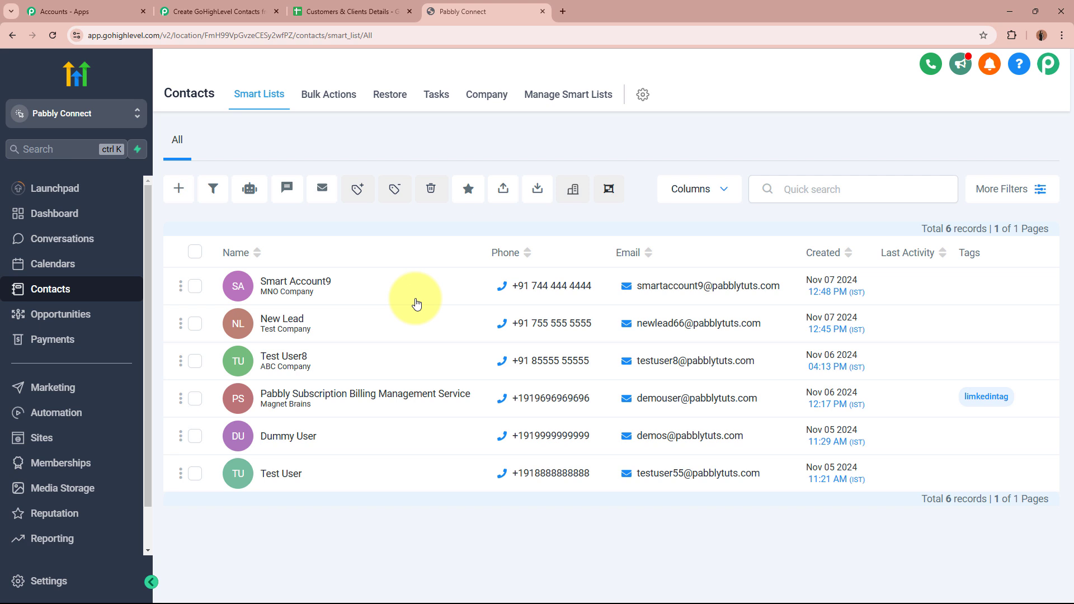
pyautogui.click(295, 281)
# Check the contact's first name, last name, email, phone and Contact Source.
pyautogui.click(271, 261)
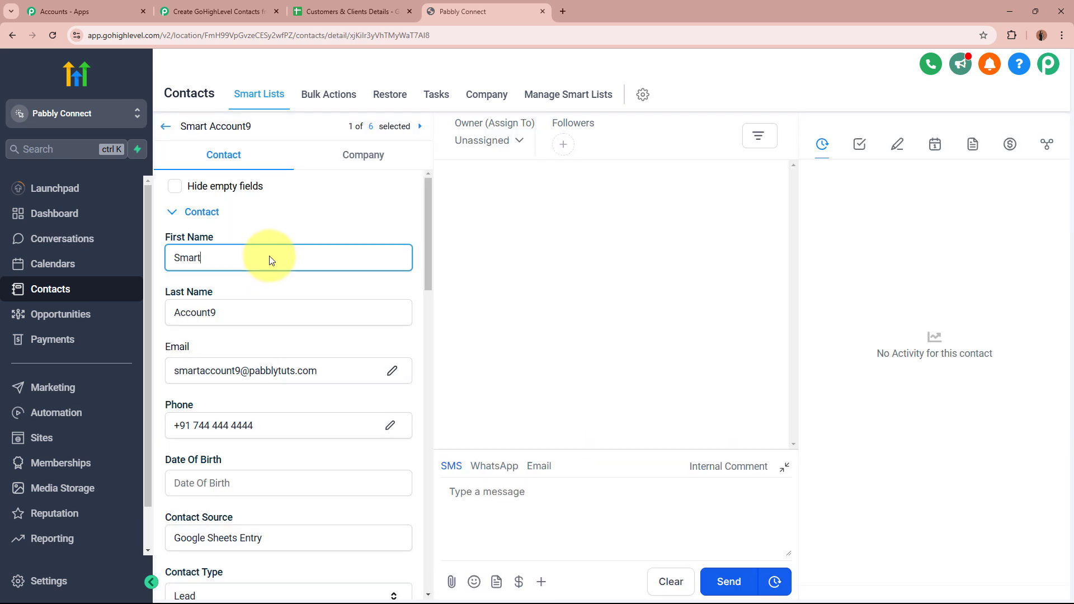
pyautogui.click(275, 312)
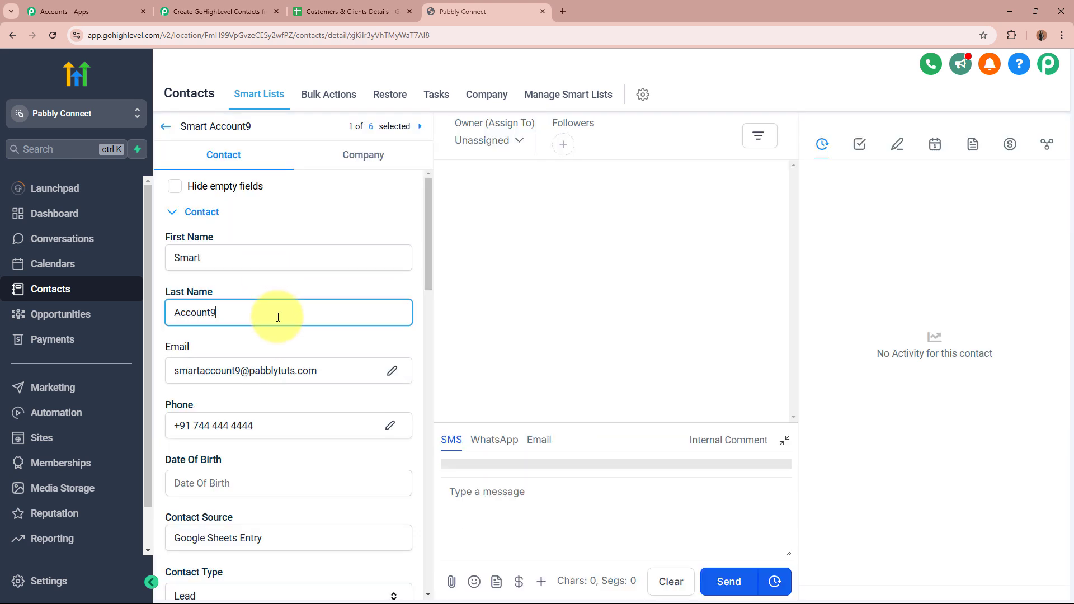
pyautogui.click(334, 369)
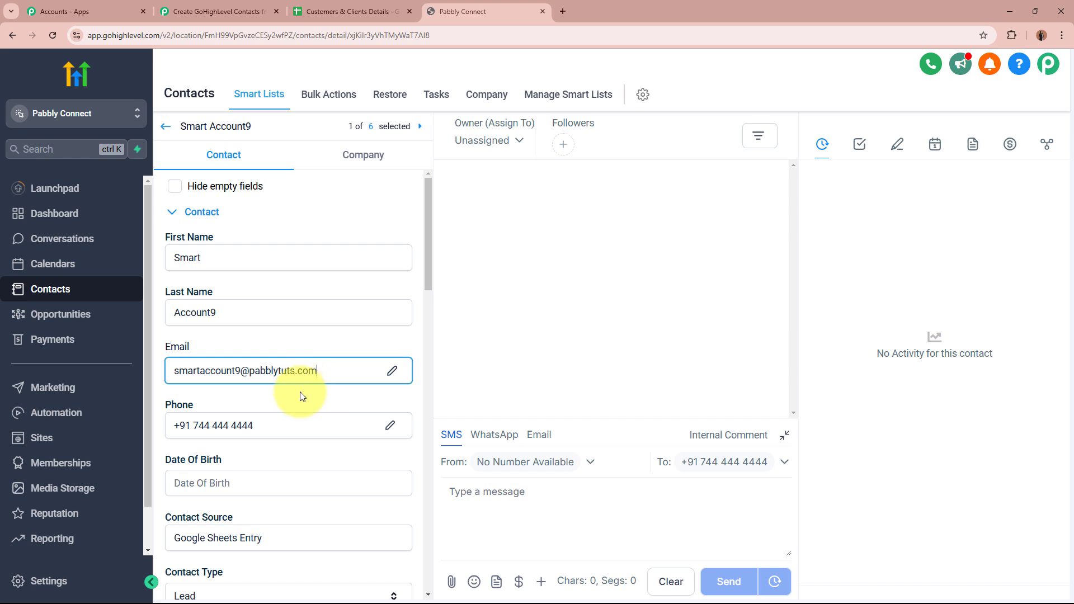
pyautogui.click(283, 425)
pyautogui.scroll(-3, 282, 425)
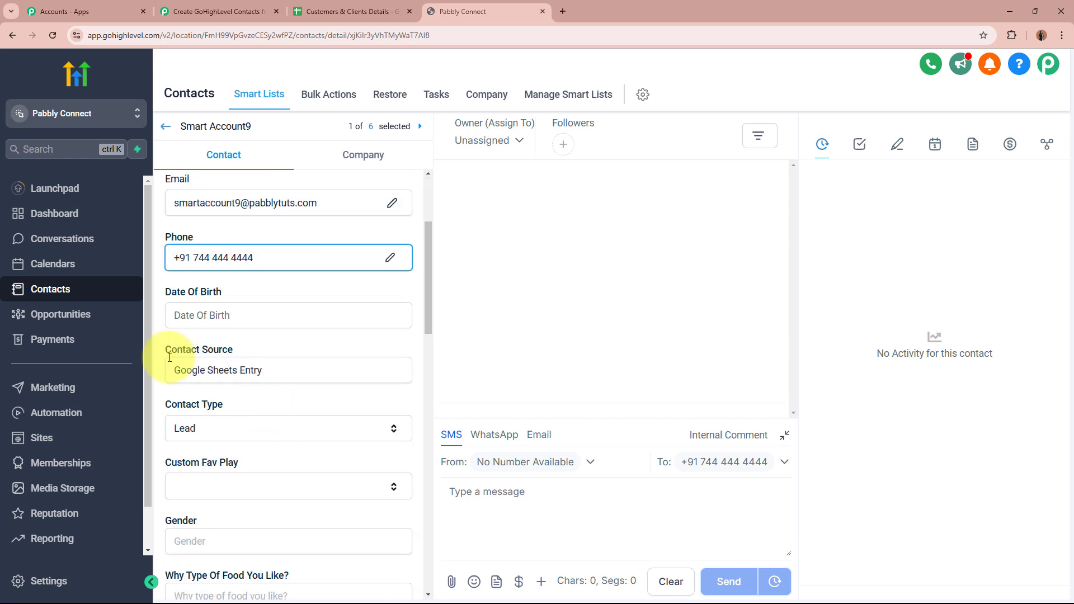
pyautogui.click(313, 366)
pyautogui.scroll(-10, 313, 366)
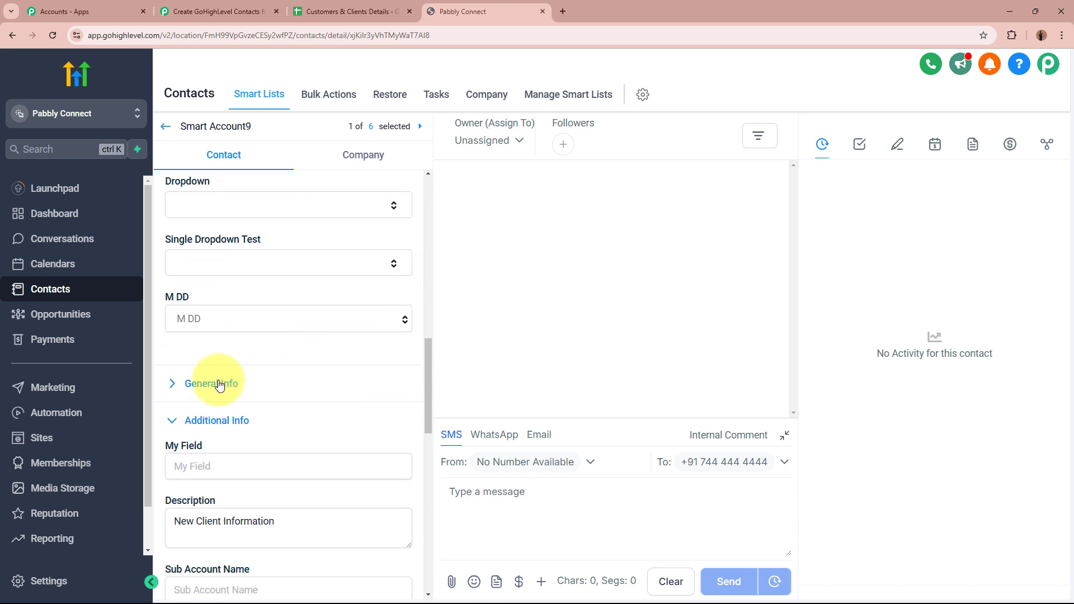
# Expand General Info and check the contact's business name, street address, city, country, state and postal code.
pyautogui.click(219, 384)
pyautogui.scroll(-4, 367, 374)
pyautogui.click(297, 204)
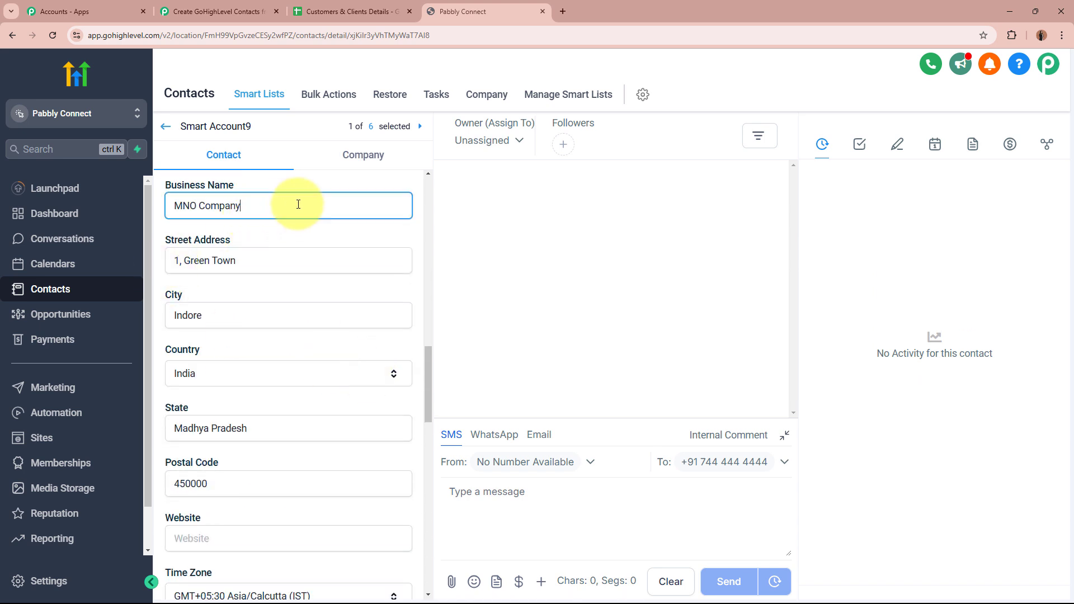
pyautogui.click(282, 259)
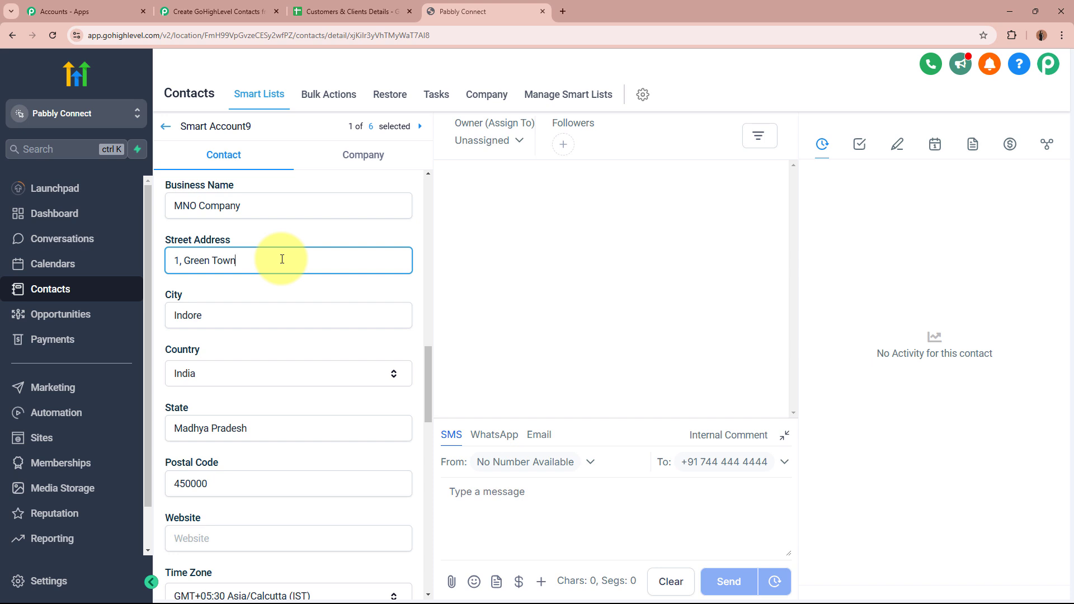
pyautogui.click(263, 316)
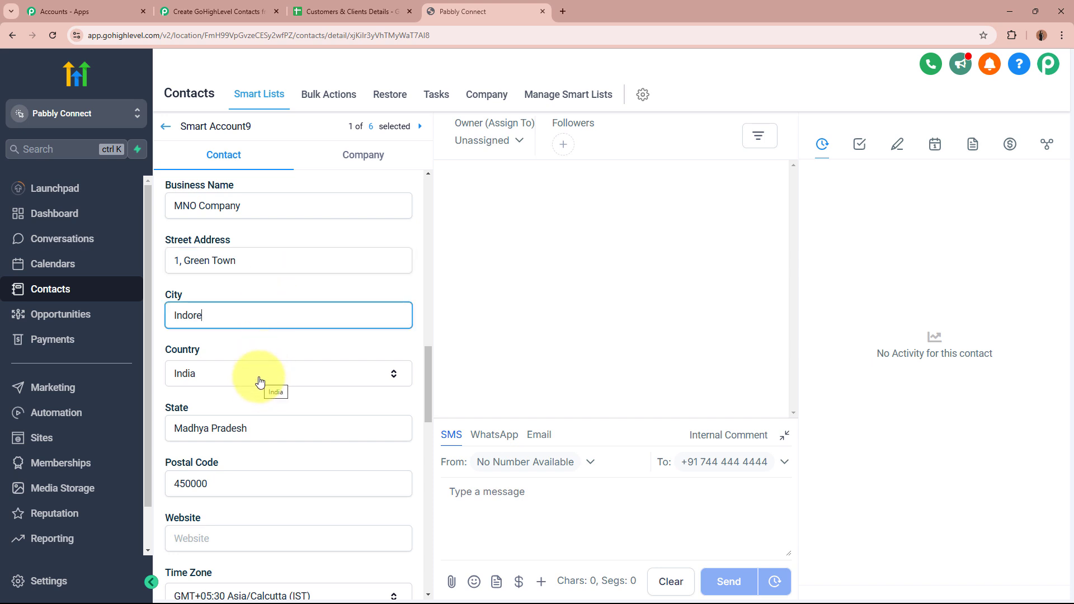
pyautogui.scroll(-1, 259, 379)
pyautogui.click(295, 366)
pyautogui.scroll(-3, 280, 336)
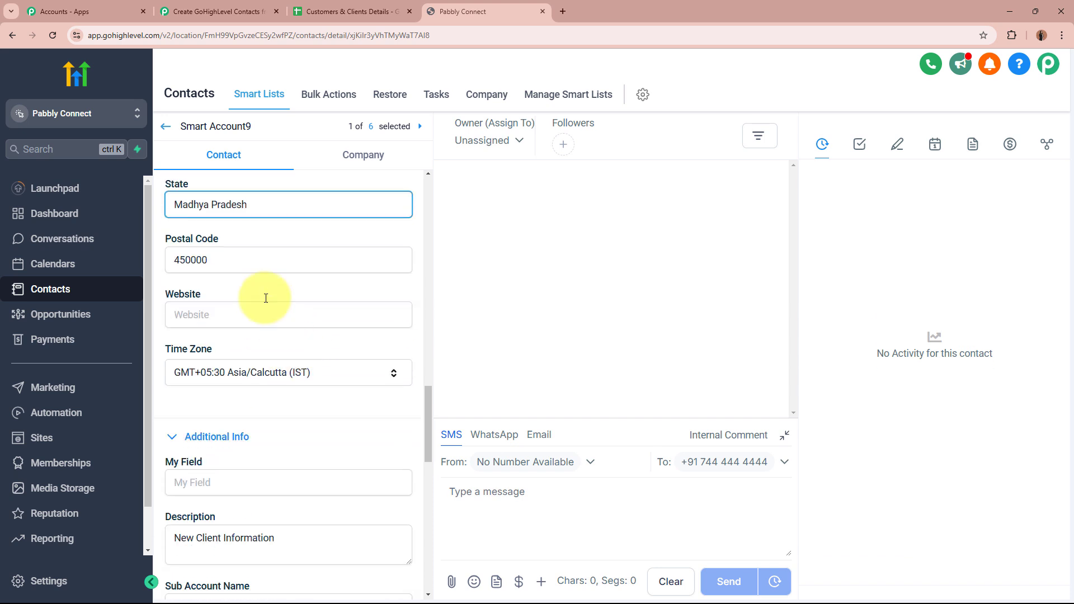
pyautogui.click(257, 261)
pyautogui.scroll(-3, 257, 262)
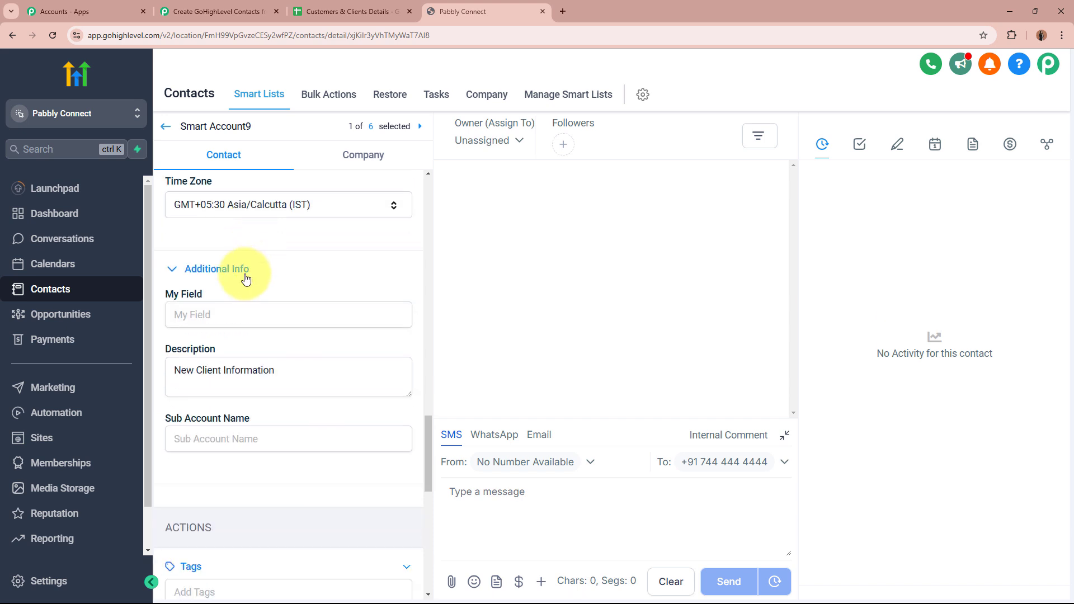
# Collapse and reopen Additional Info to check the contact's Description.
pyautogui.click(221, 269)
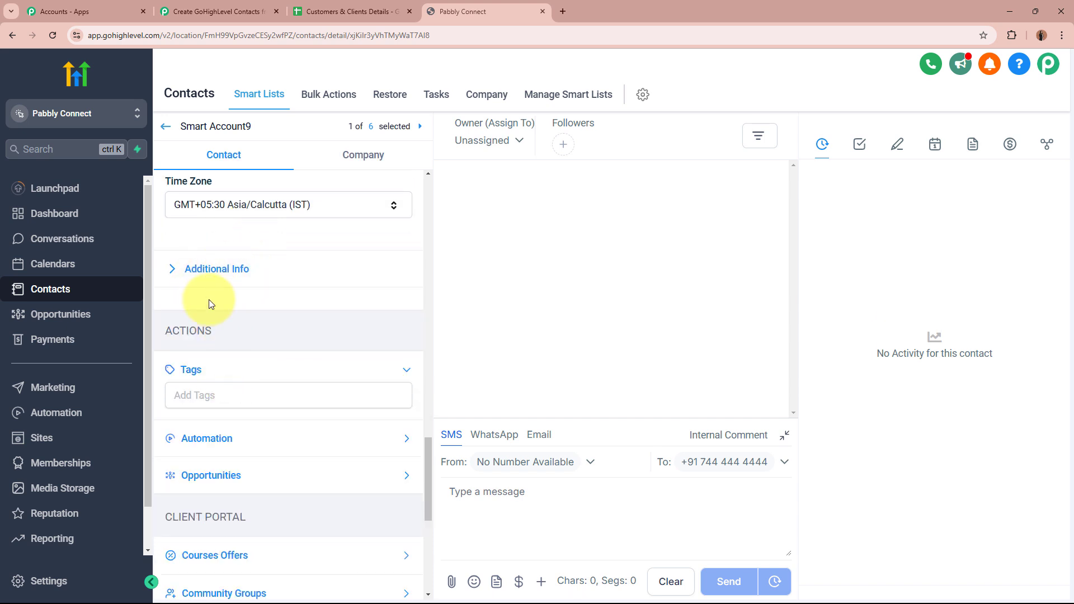
pyautogui.click(212, 269)
pyautogui.click(293, 370)
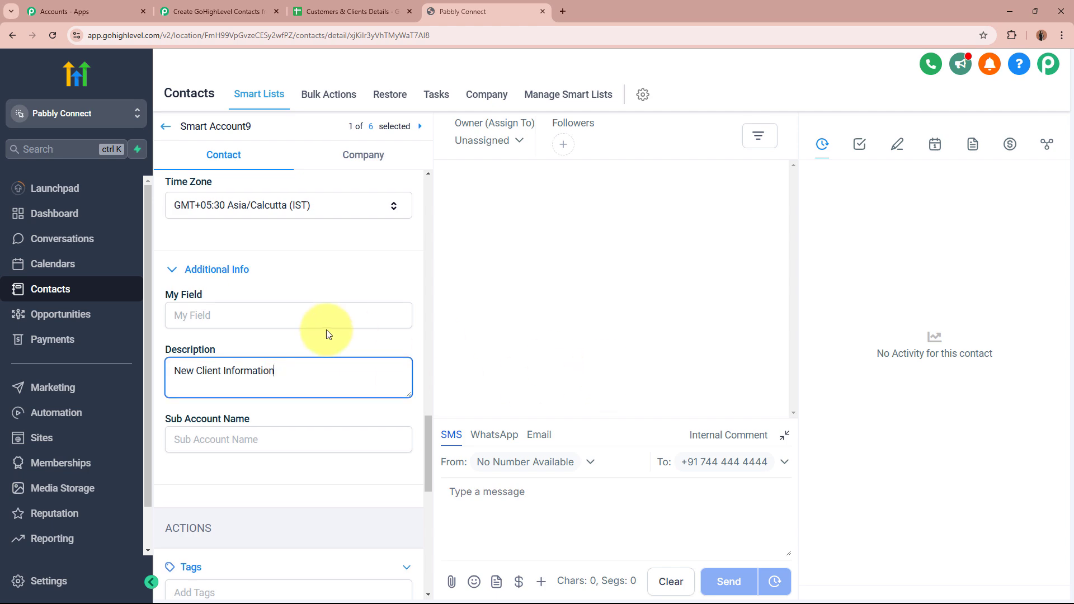
pyautogui.scroll(10, 328, 329)
pyautogui.scroll(10, 329, 328)
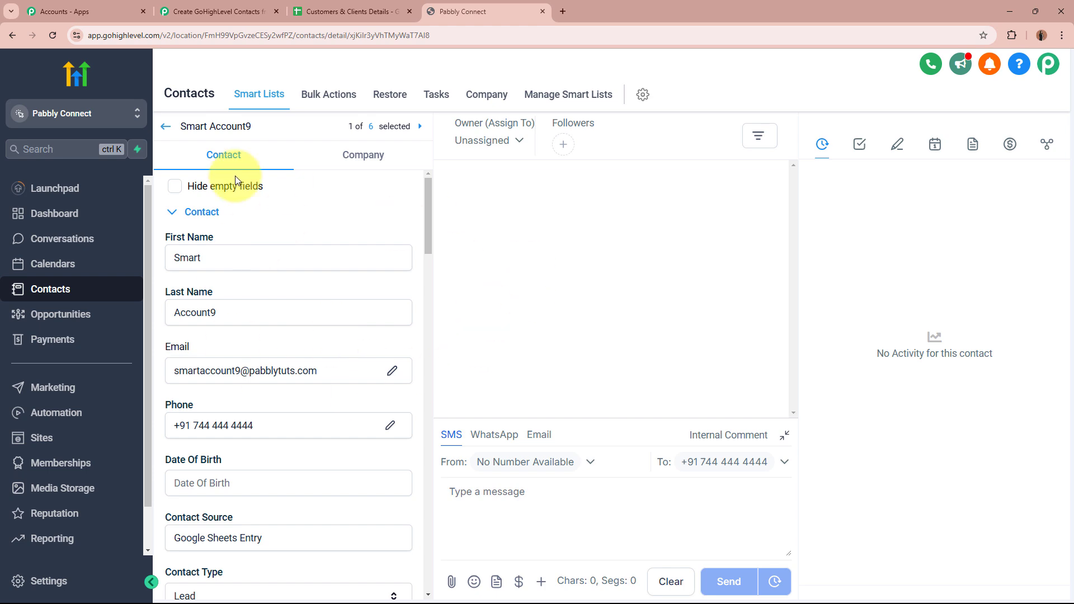
# Switch to the Pabbly Connect workflow and collapse the LeadConnector V2 Create or Update a Contact action.
pyautogui.click(348, 11)
pyautogui.click(447, 11)
pyautogui.click(168, 16)
pyautogui.scroll(10, 240, 240)
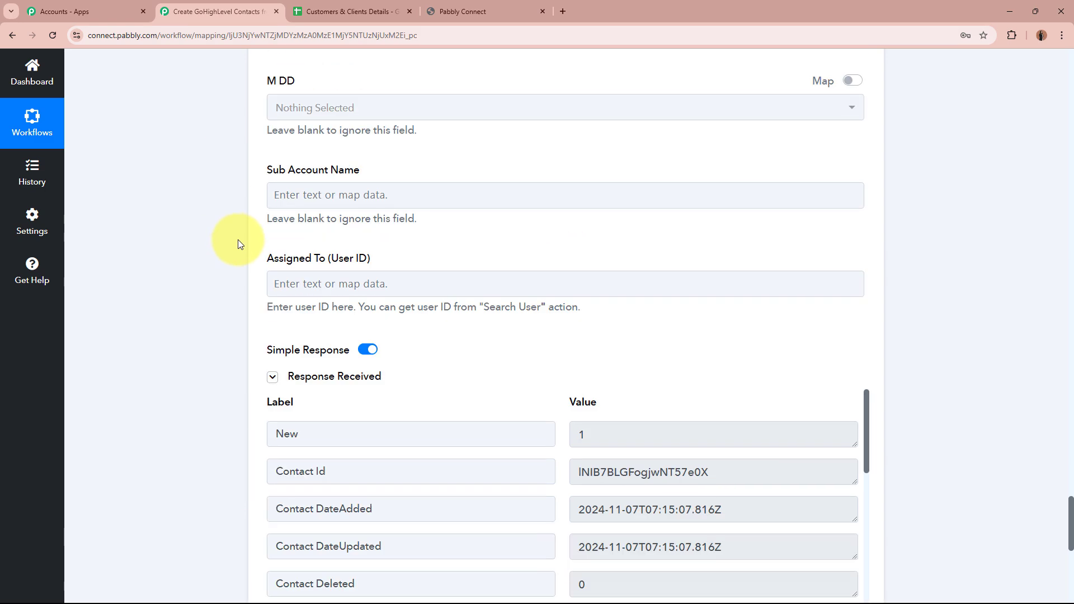
pyautogui.scroll(15, 207, 260)
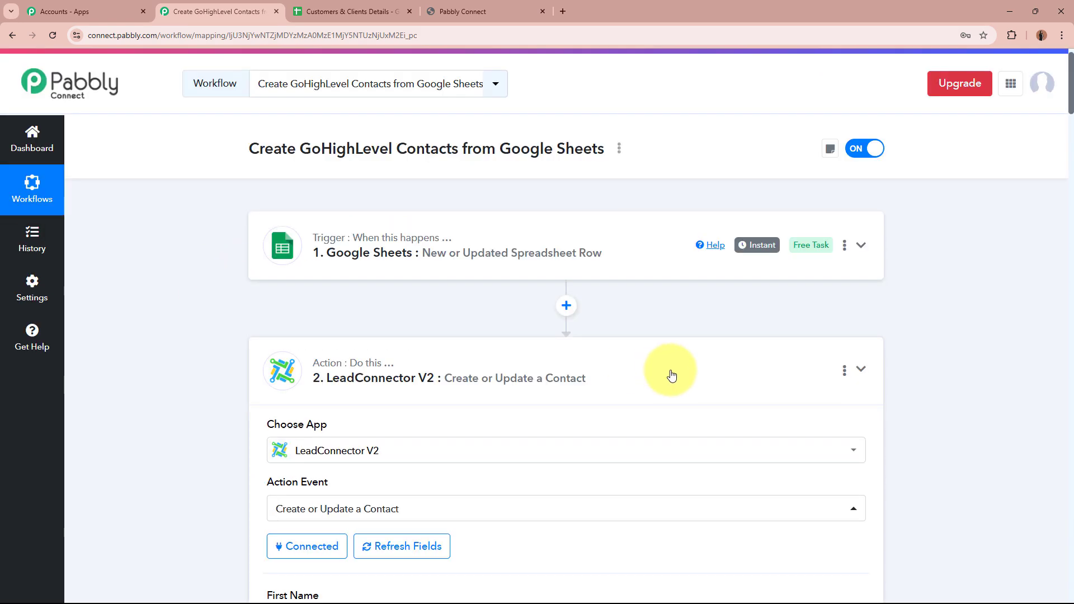
pyautogui.click(671, 371)
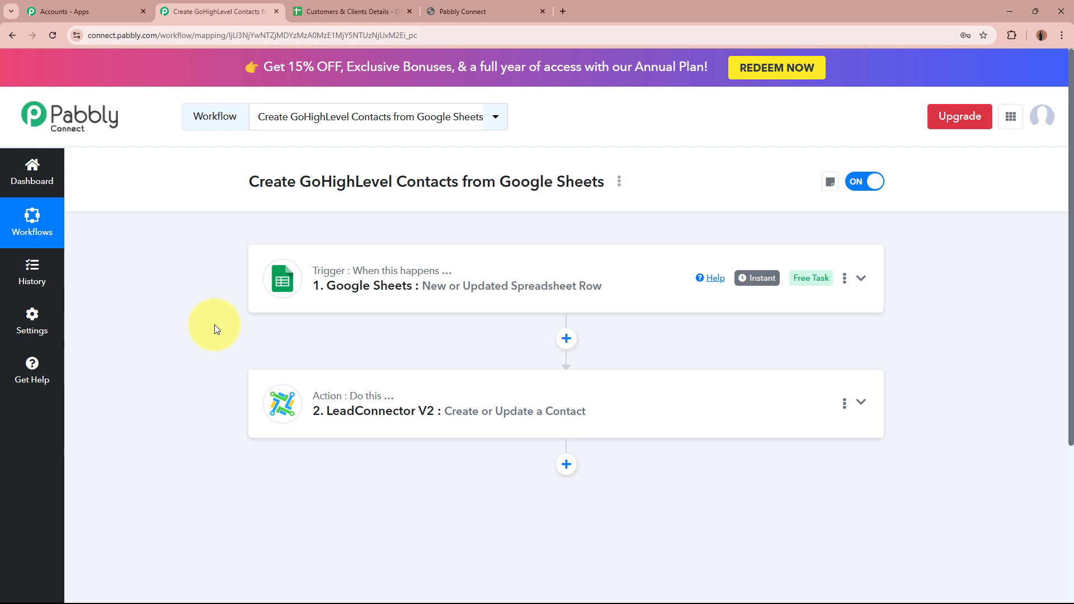
# View the spreadsheet, go back to the full Contacts list in GoHighLevel, and return to the spreadsheet.
pyautogui.click(336, 11)
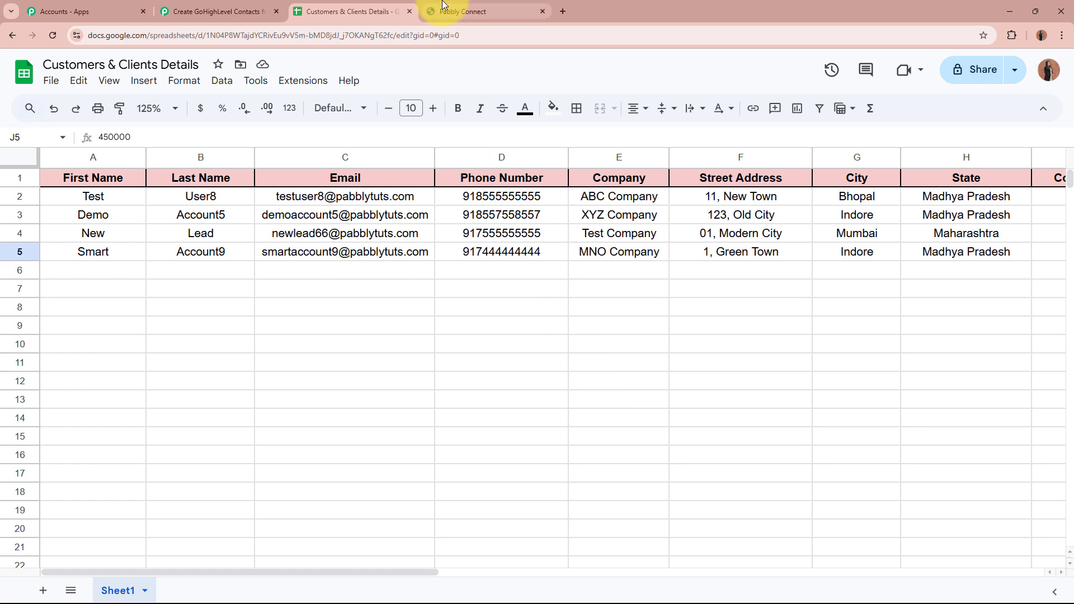
pyautogui.click(464, 11)
pyautogui.click(166, 126)
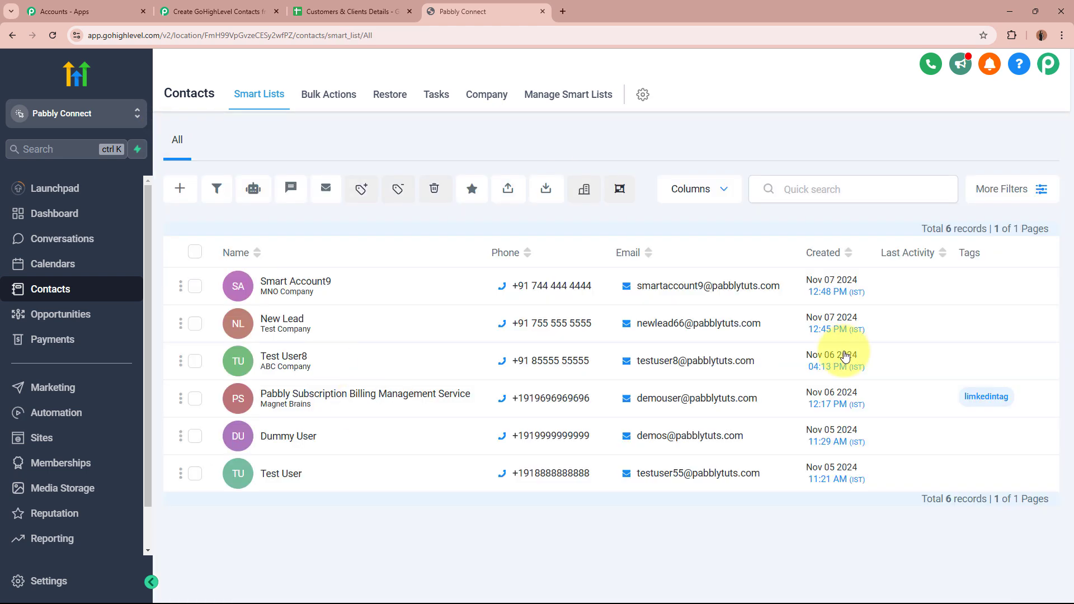
pyautogui.click(353, 11)
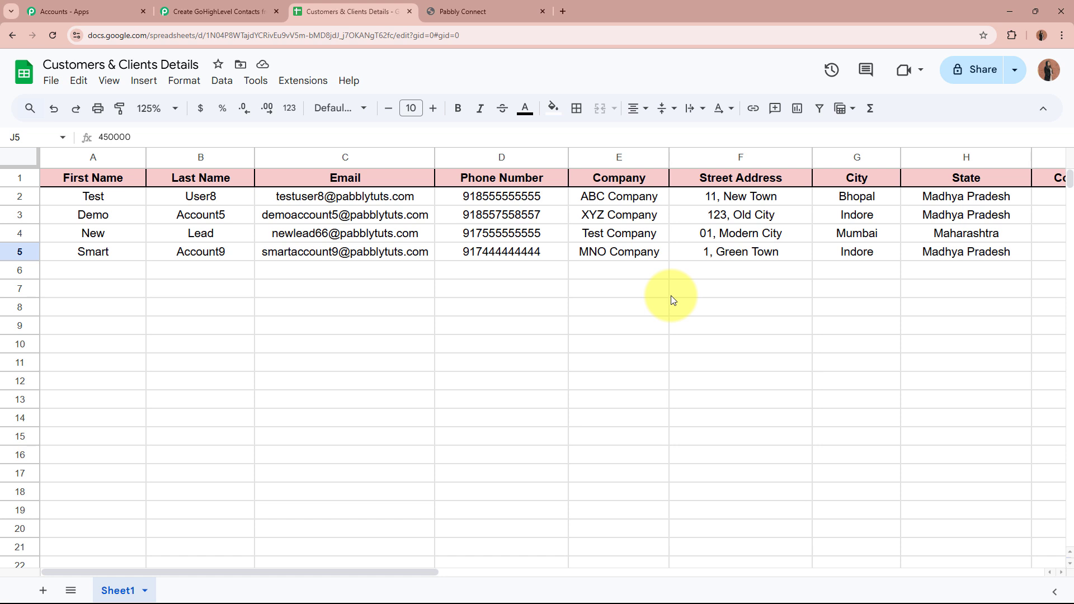
# Review the Pabbly Connect workflow's trigger and action alongside the spreadsheet rows and the GoHighLevel Contacts list.
pyautogui.click(235, 11)
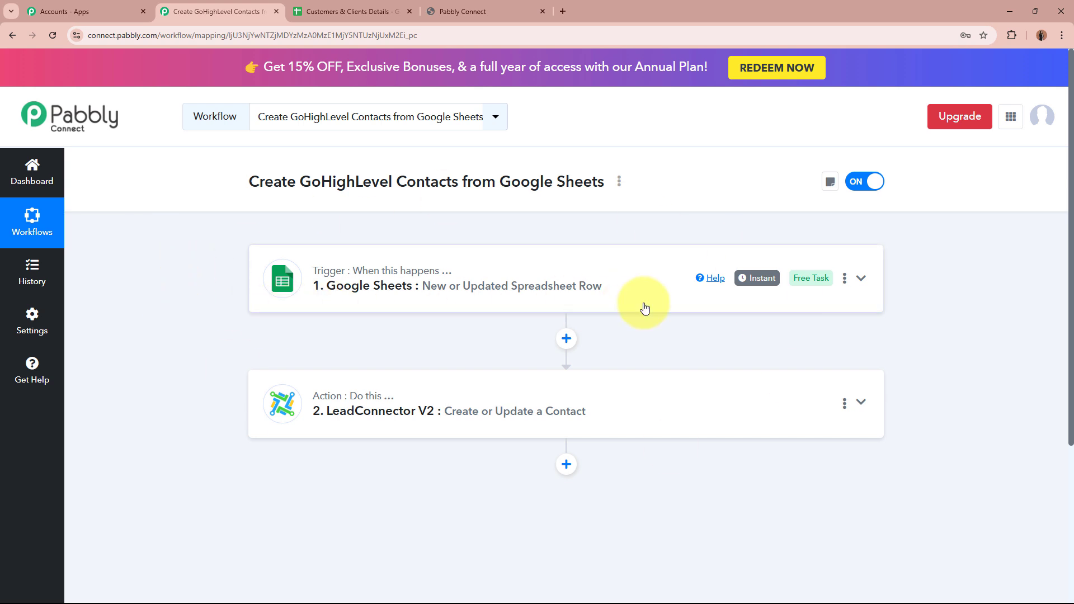
pyautogui.click(347, 10)
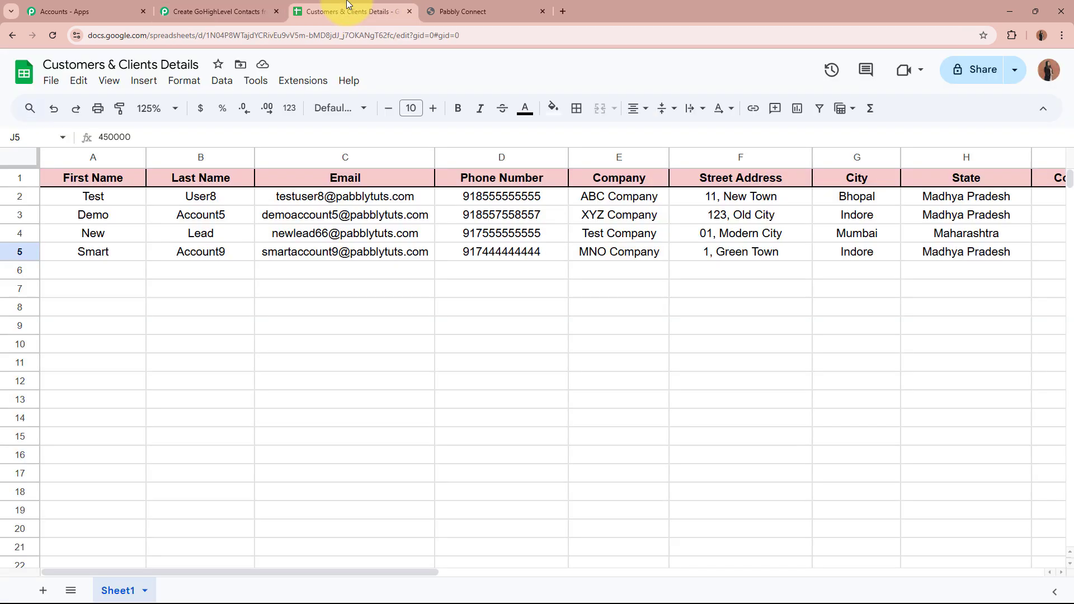
pyautogui.click(228, 6)
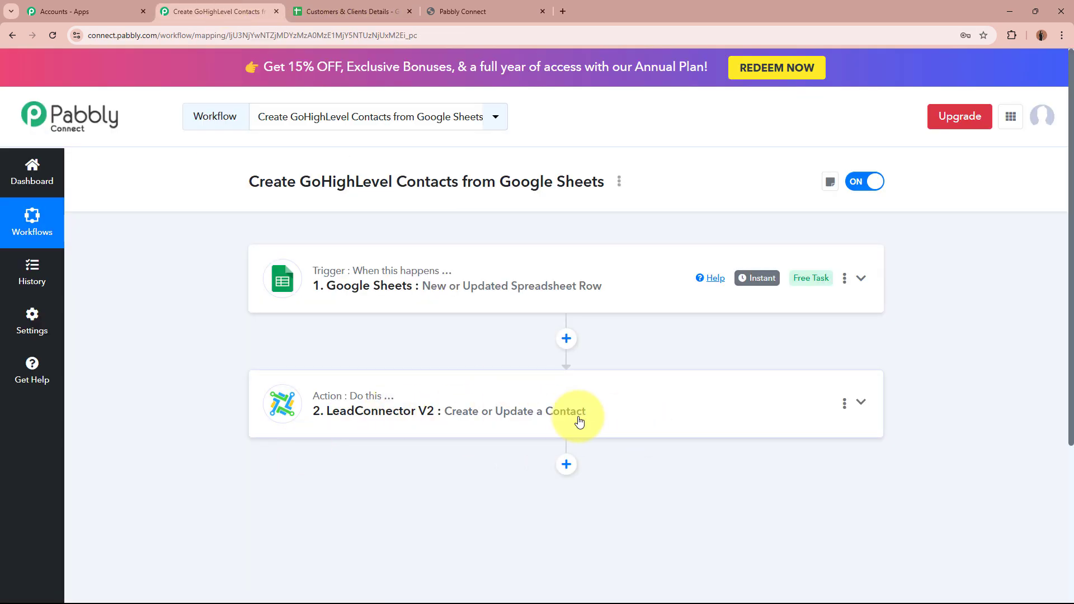
pyautogui.click(479, 7)
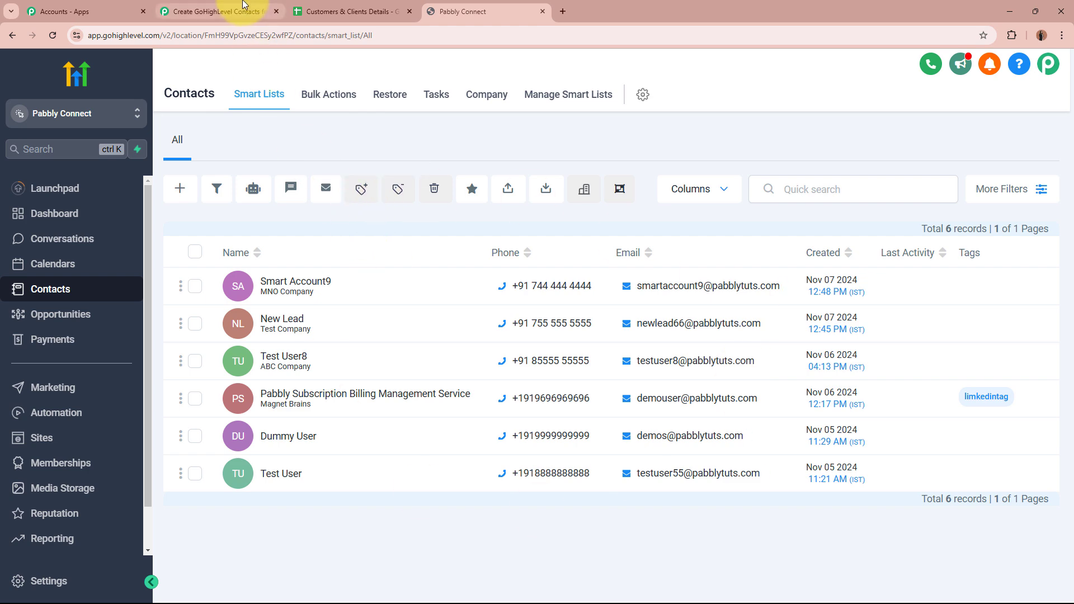
pyautogui.click(235, 11)
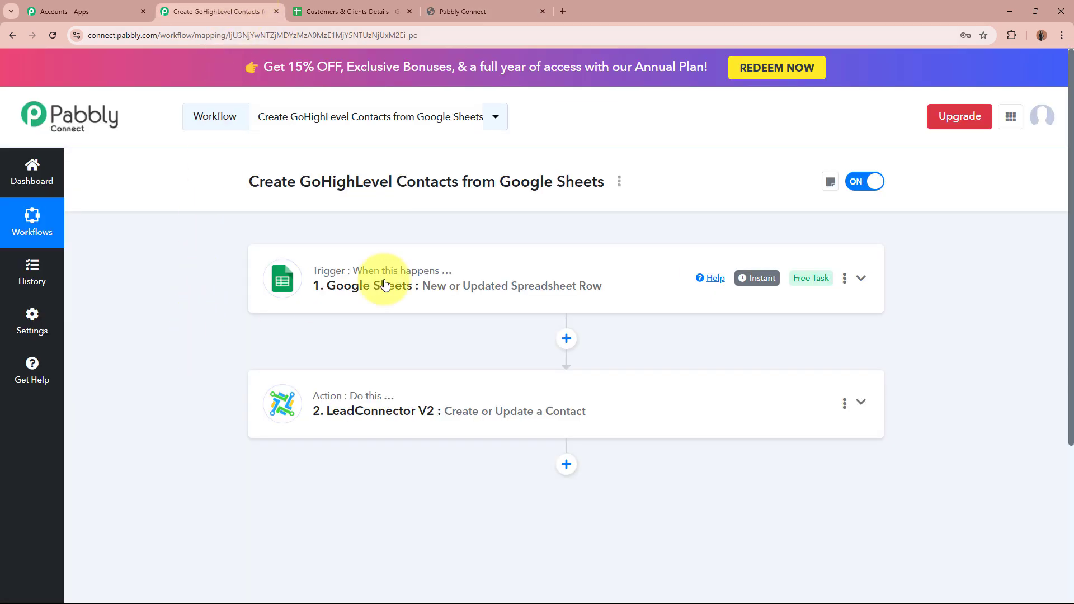